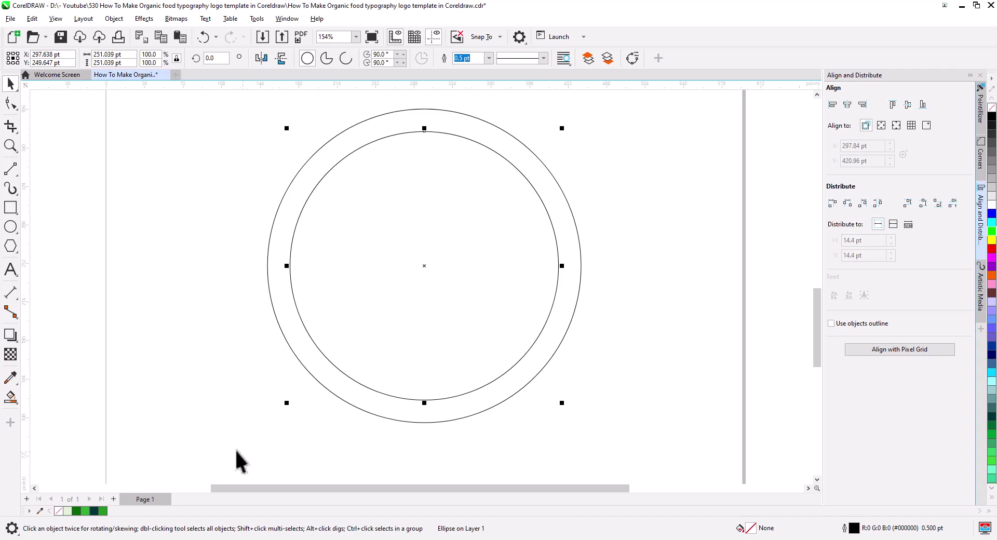
# Fill the inner circle with dark teal #013438 and PowerClip it inside the outer circle.
pyautogui.click(94, 511)
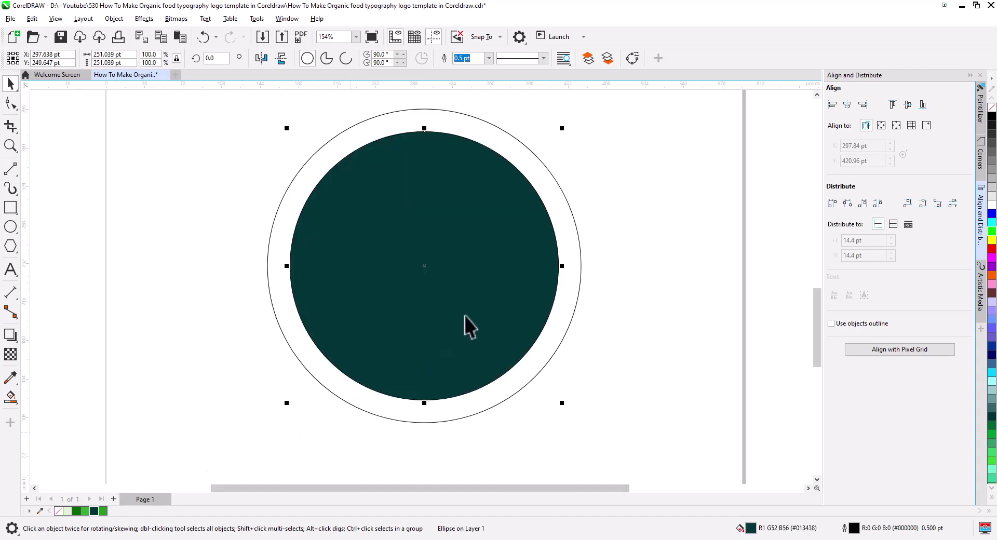
pyautogui.rightClick(543, 322)
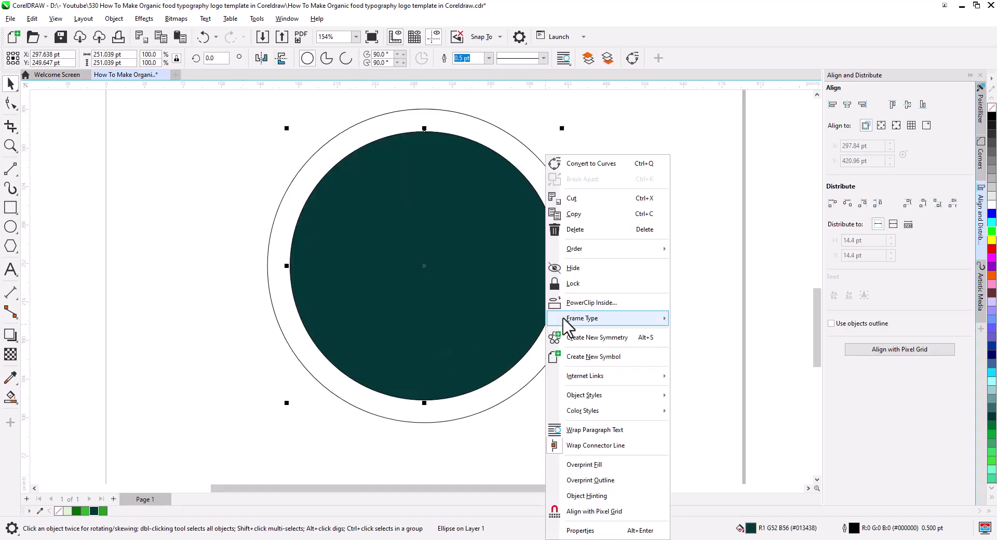
pyautogui.press('Escape')
pyautogui.click(572, 300)
pyautogui.click(580, 321)
pyautogui.click(570, 327)
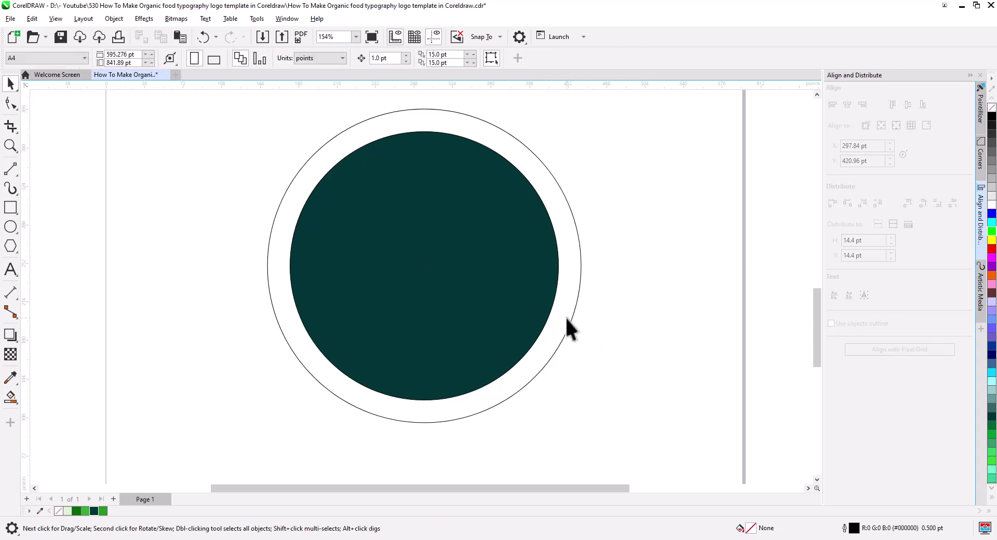
# Fill the outer circle with green #046805 and remove its outline.
pyautogui.click(567, 320)
pyautogui.click(76, 511)
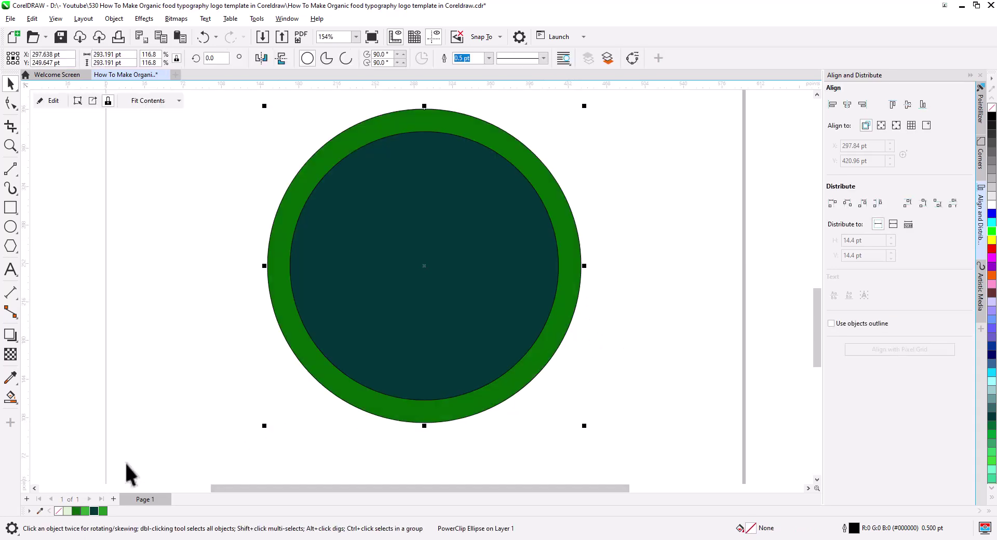
pyautogui.click(187, 410)
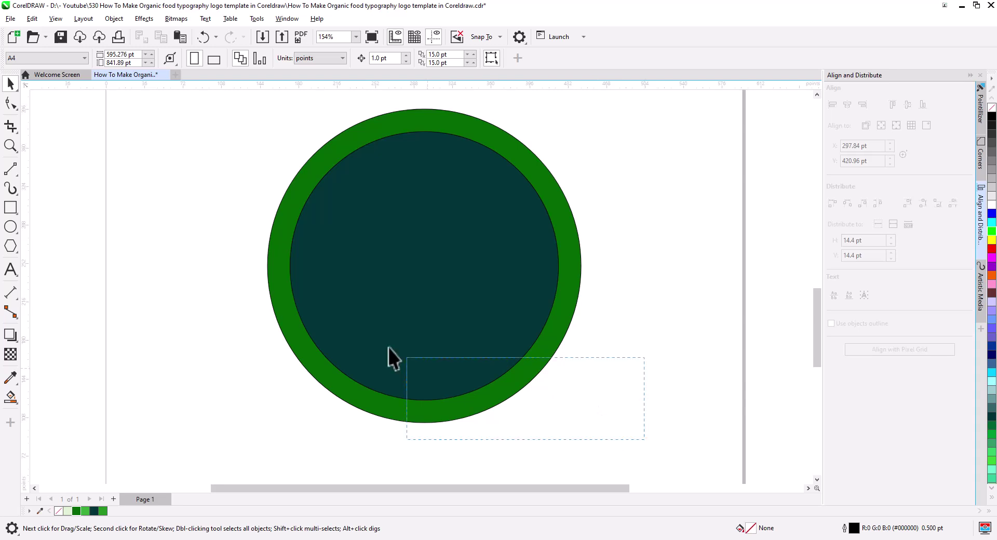
pyautogui.moveTo(388, 347); pyautogui.dragTo(201, 98)
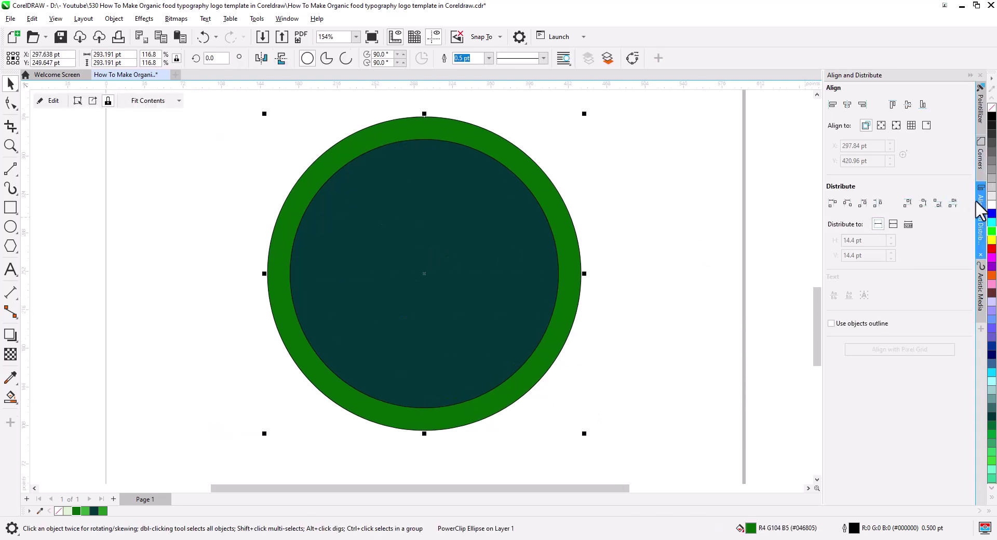
pyautogui.click(581, 285)
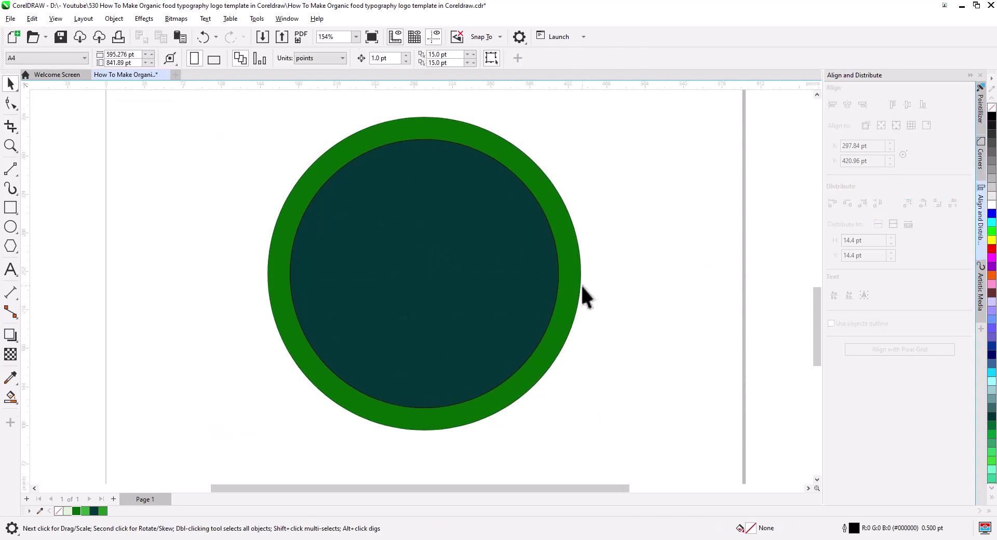
pyautogui.click(363, 270)
# Draw a circle about 321 pt in diameter, offset so it overlaps the lower-right part of the green badge.
pyautogui.scroll(-1, 364, 272)
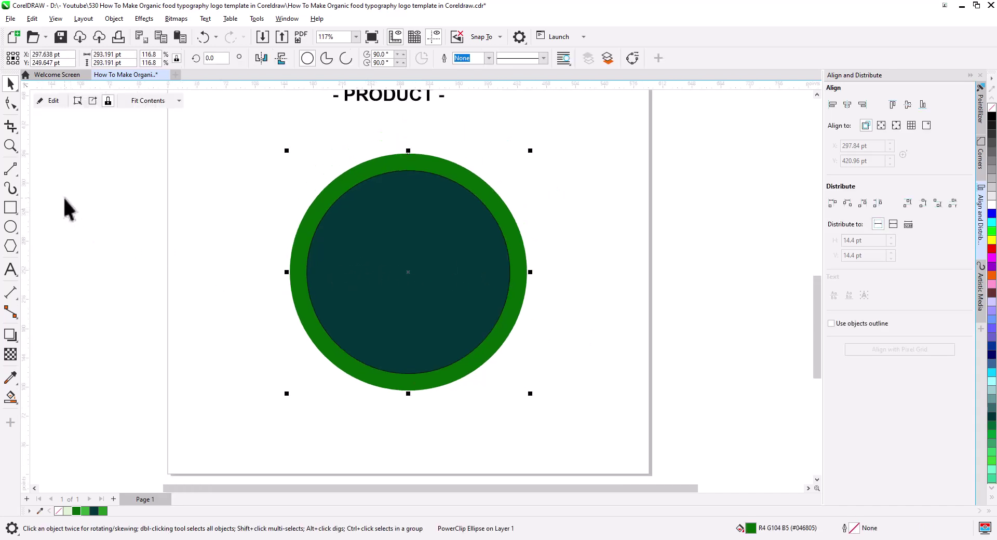
pyautogui.click(10, 227)
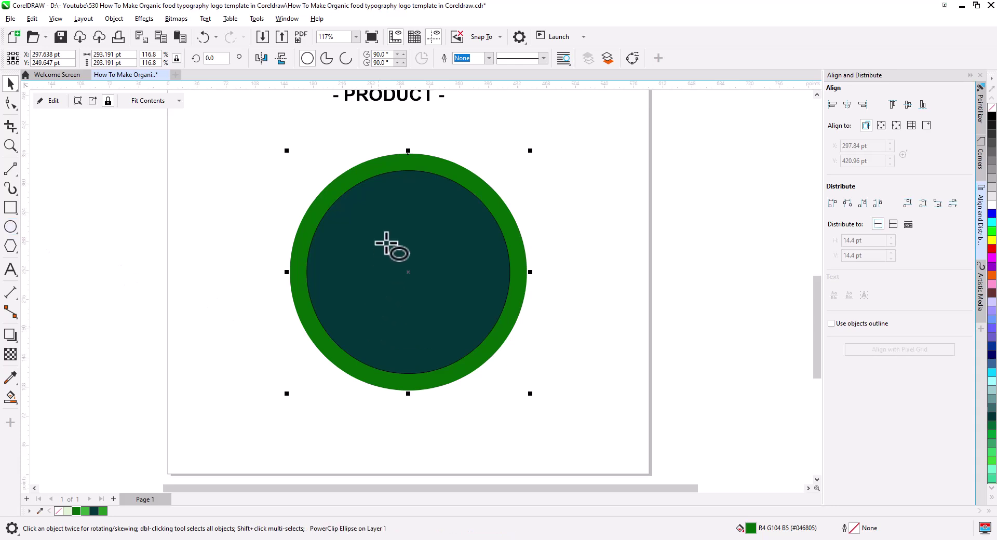
pyautogui.moveTo(376, 215); pyautogui.dragTo(641, 449)
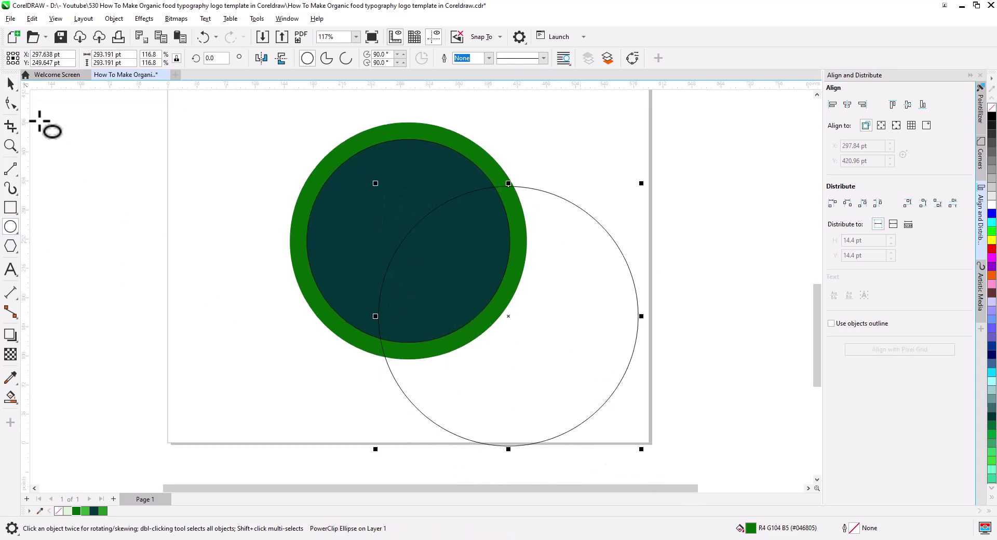
pyautogui.click(11, 84)
pyautogui.moveTo(521, 349)
pyautogui.mouseDown()
pyautogui.moveTo(495, 329)
pyautogui.moveTo(519, 349)
pyautogui.mouseUp()
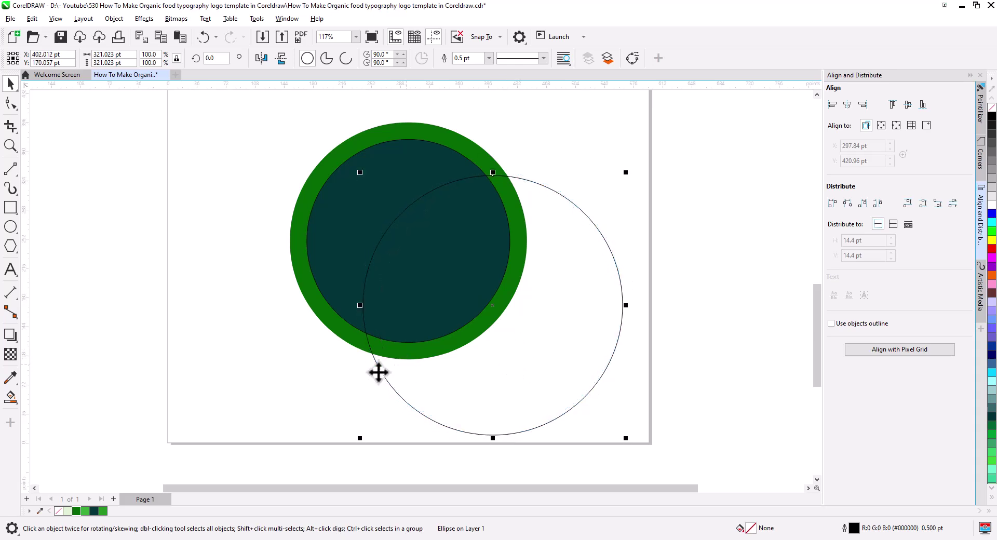
# Create a crescent with Smart Fill from the badge area outside the overlapping circle, and delete that circle.
pyautogui.click(9, 399)
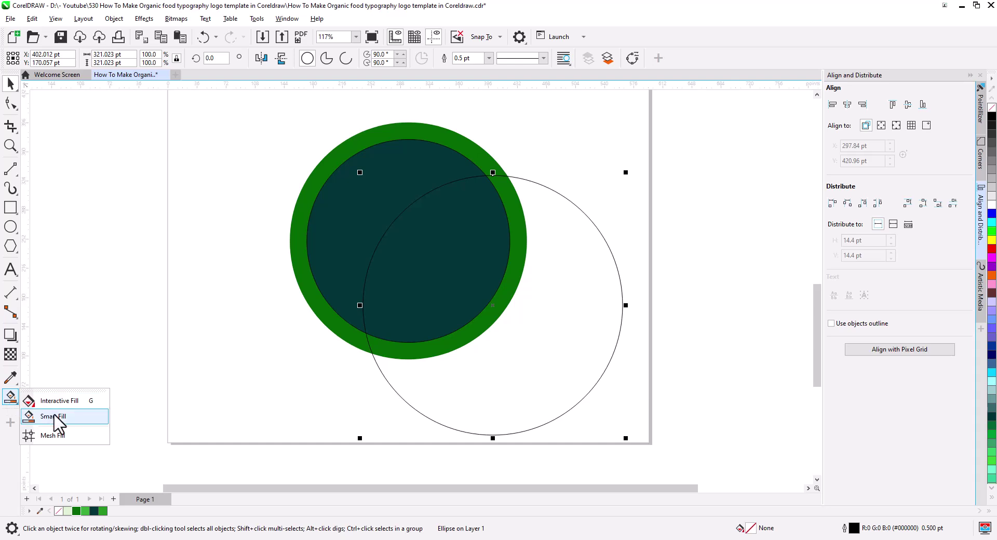
pyautogui.click(53, 416)
pyautogui.click(408, 138)
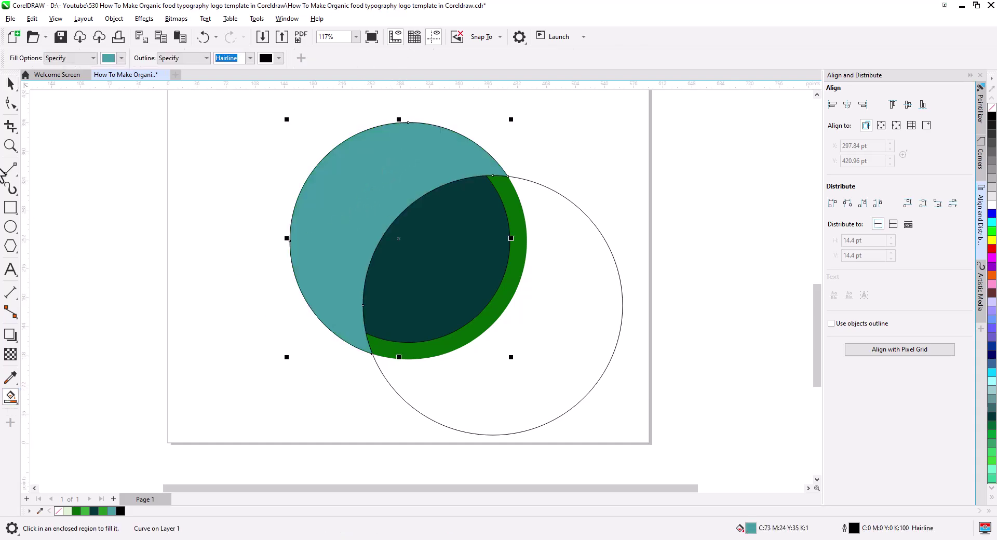
pyautogui.press('space')
pyautogui.click(550, 330)
pyautogui.press('Delete')
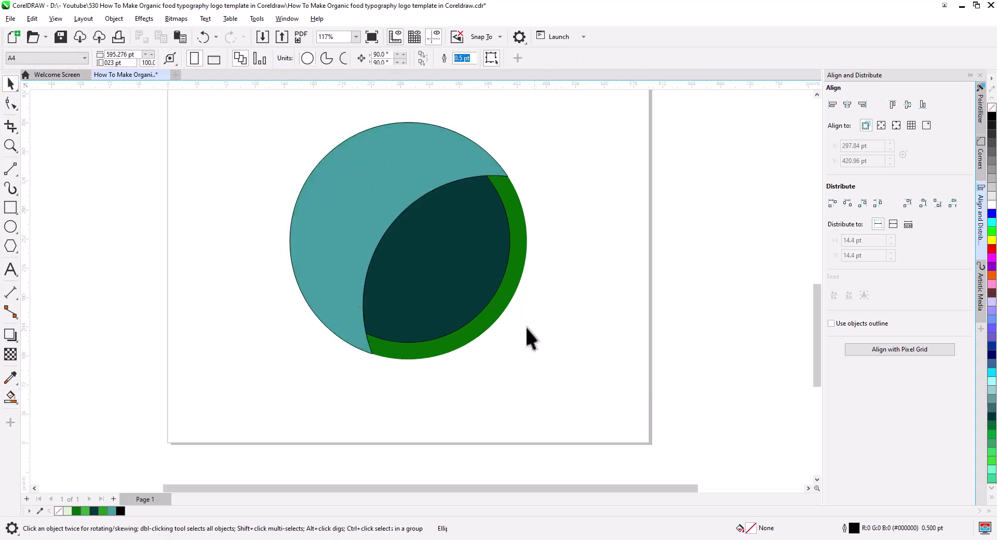
# Recolor the crescent shape white and remove its outline.
pyautogui.scroll(3, 450, 270)
pyautogui.moveTo(461, 314); pyautogui.dragTo(474, 344)
pyautogui.click(309, 245)
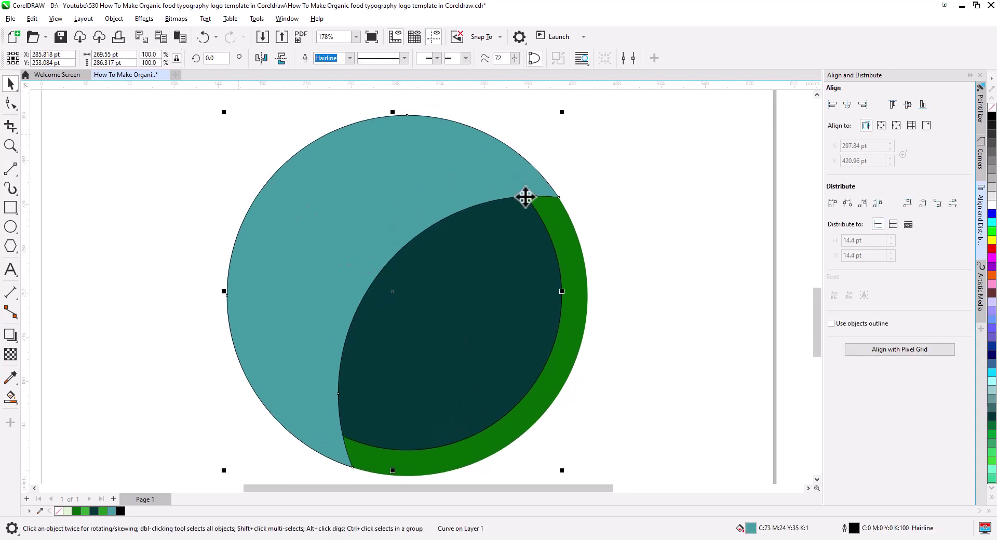
pyautogui.click(989, 207)
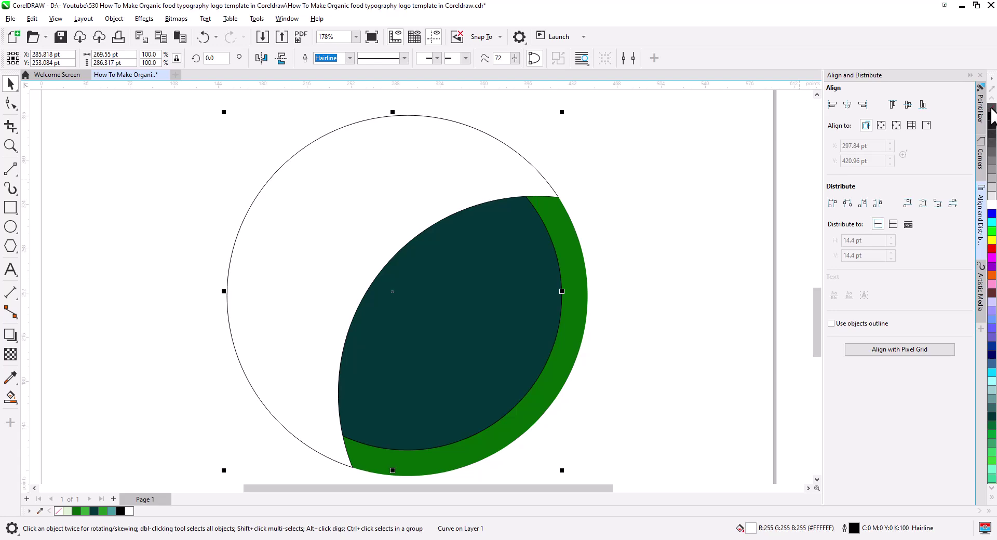
pyautogui.rightClick(991, 107)
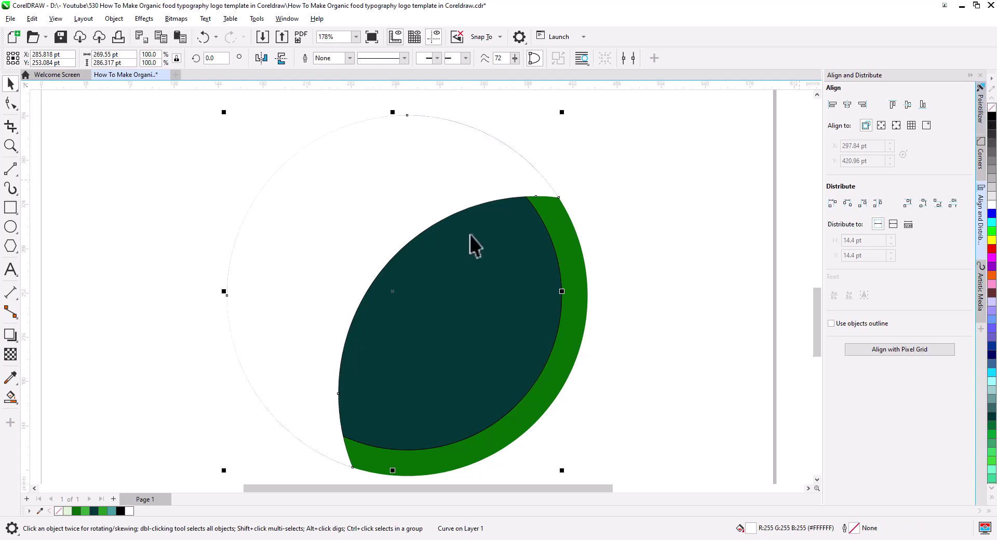
# Apply a Gaussian Blur with a radius of 3.2 pixels to the white crescent.
pyautogui.click(149, 19)
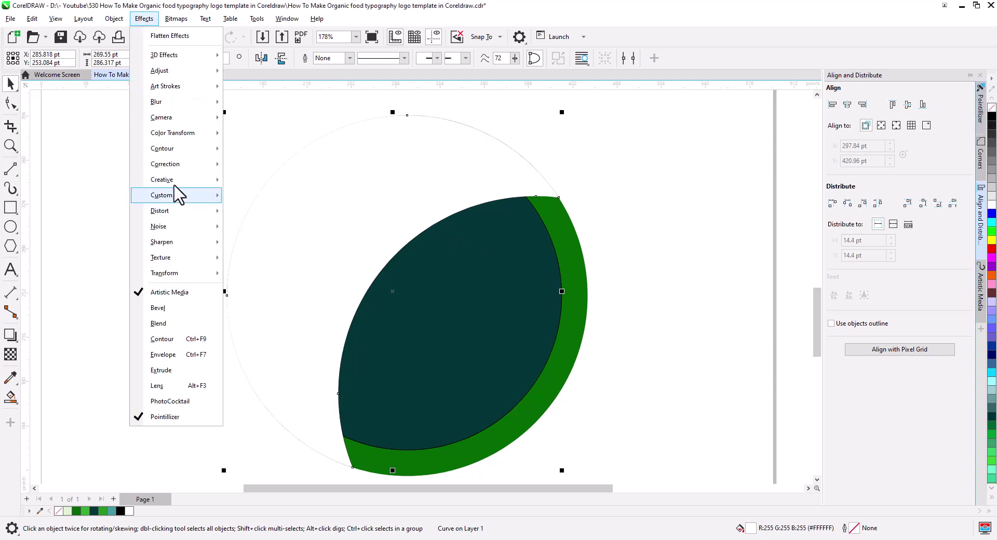
pyautogui.moveTo(202, 107)
pyautogui.click(312, 153)
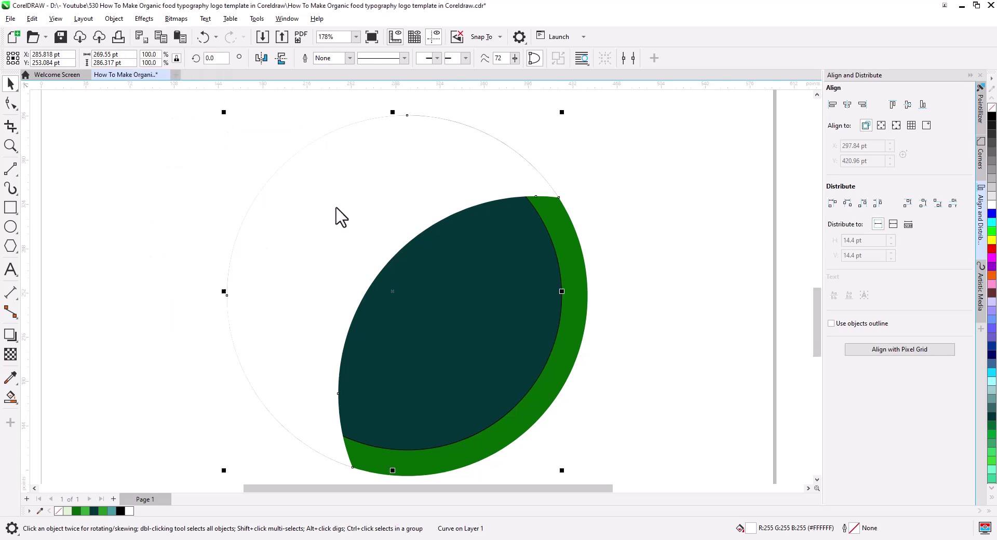
pyautogui.click(452, 261)
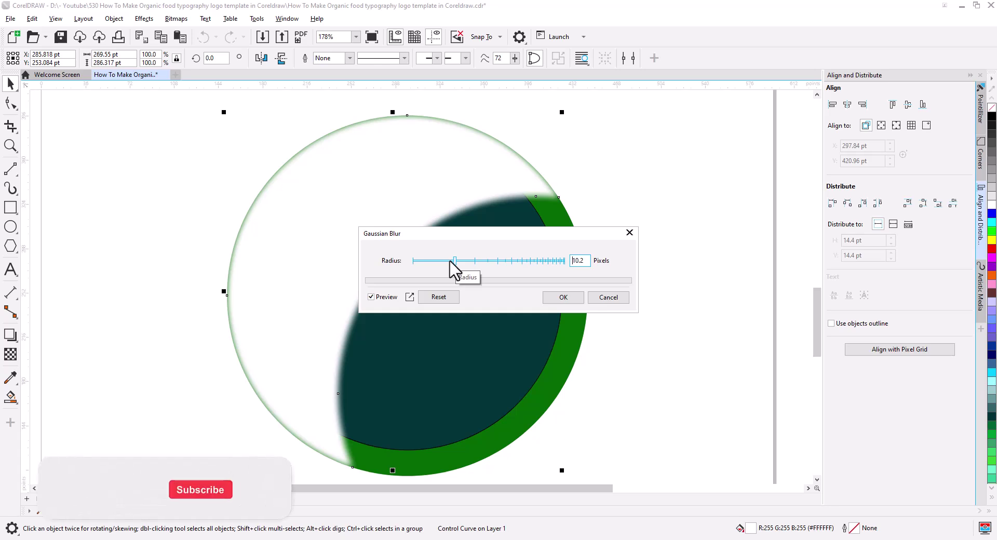
pyautogui.click(439, 260)
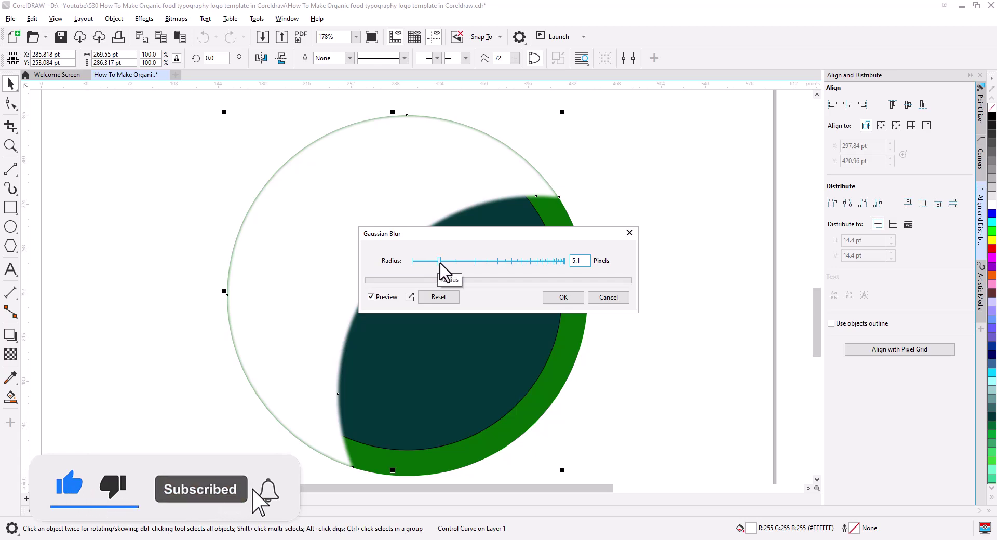
pyautogui.click(442, 261)
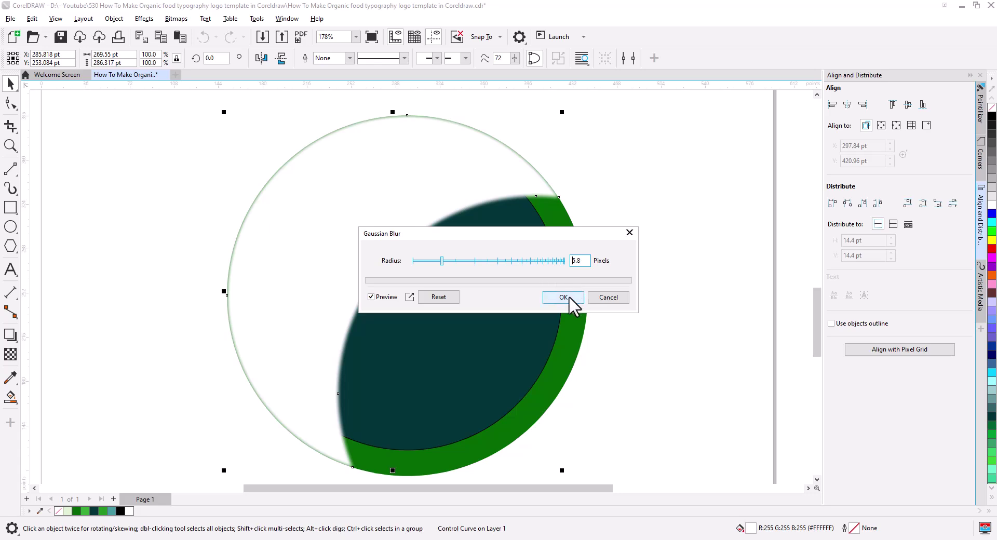
pyautogui.click(430, 260)
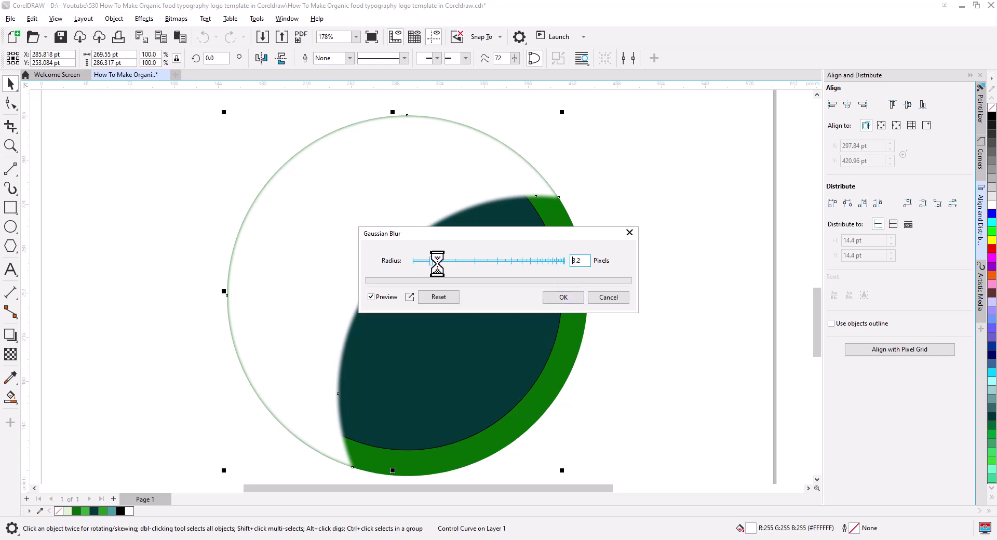
pyautogui.click(562, 297)
# Apply a diagonal fountain transparency to the white crescent, adjusting its end points to leave a faint glossy highlight fading toward the upper left.
pyautogui.click(10, 354)
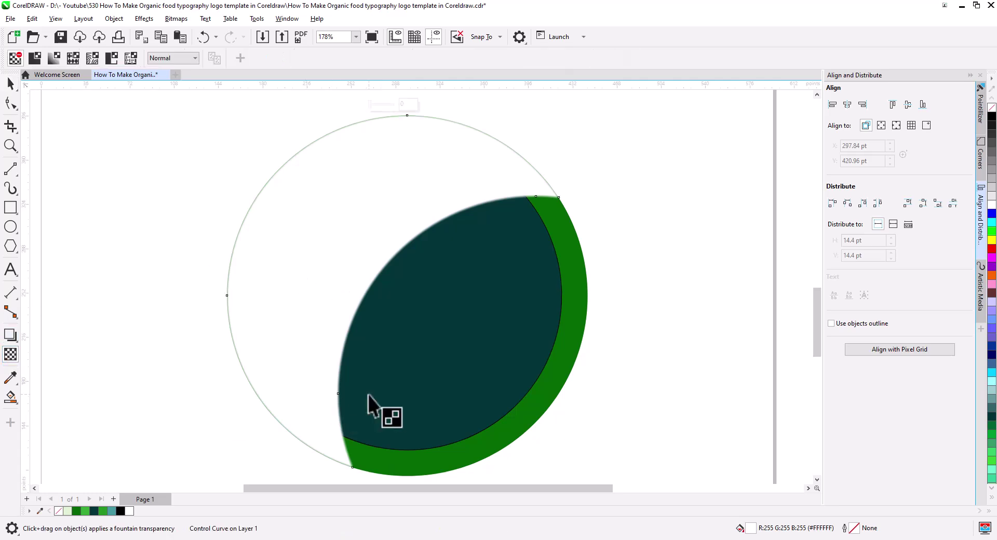
pyautogui.moveTo(430, 366); pyautogui.dragTo(291, 255)
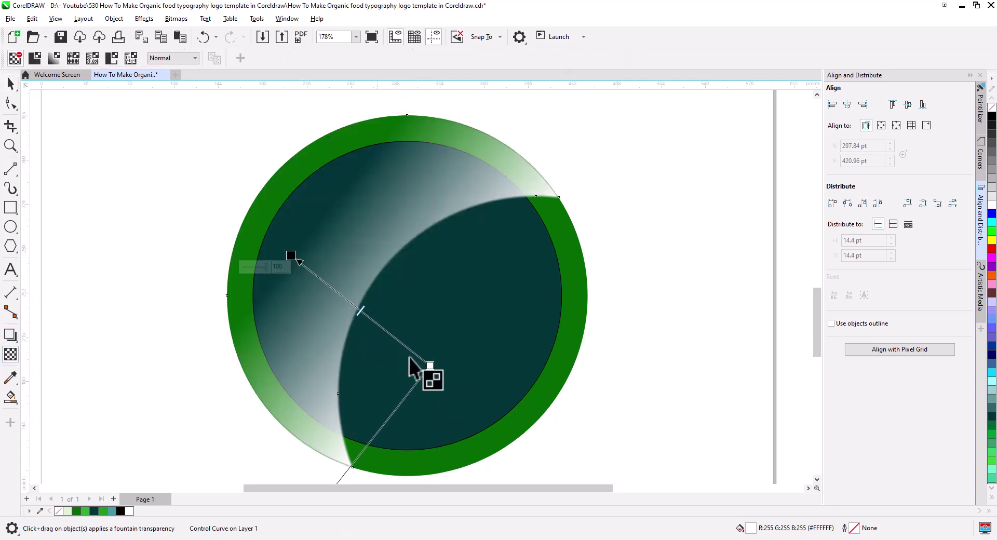
pyautogui.moveTo(430, 365); pyautogui.dragTo(472, 340)
pyautogui.moveTo(230, 208); pyautogui.dragTo(171, 158)
pyautogui.moveTo(301, 246); pyautogui.dragTo(681, 460)
pyautogui.scroll(-2, 449, 312)
pyautogui.click(10, 83)
# PowerClip the glossy crescent inside the green circle.
pyautogui.scroll(3, 420, 209)
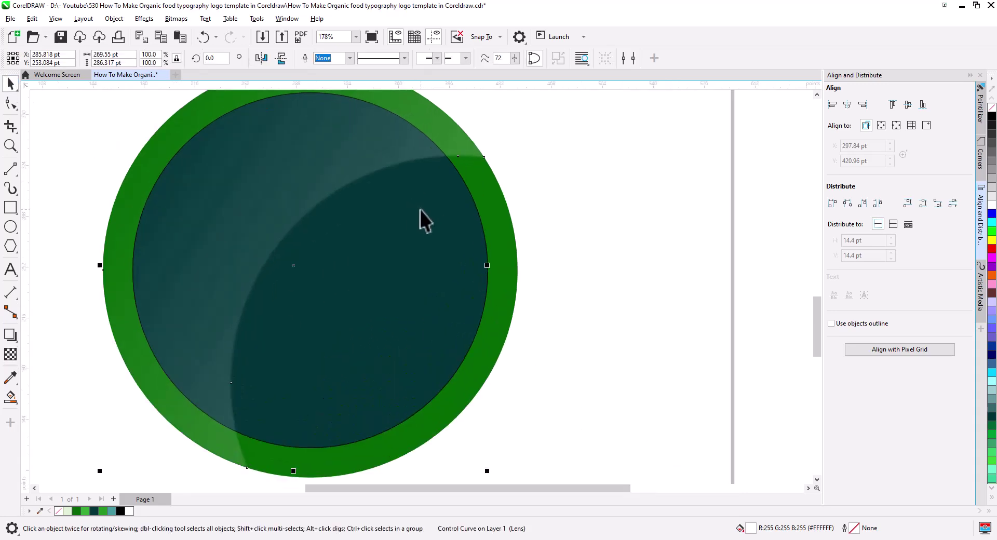
pyautogui.scroll(-2, 414, 182)
pyautogui.rightClick(295, 269)
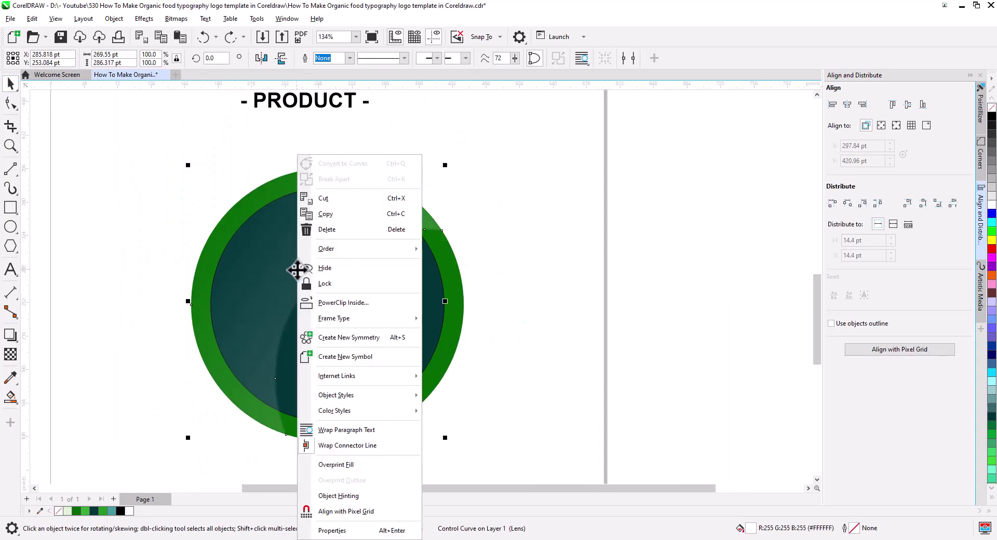
pyautogui.click(379, 302)
pyautogui.click(453, 345)
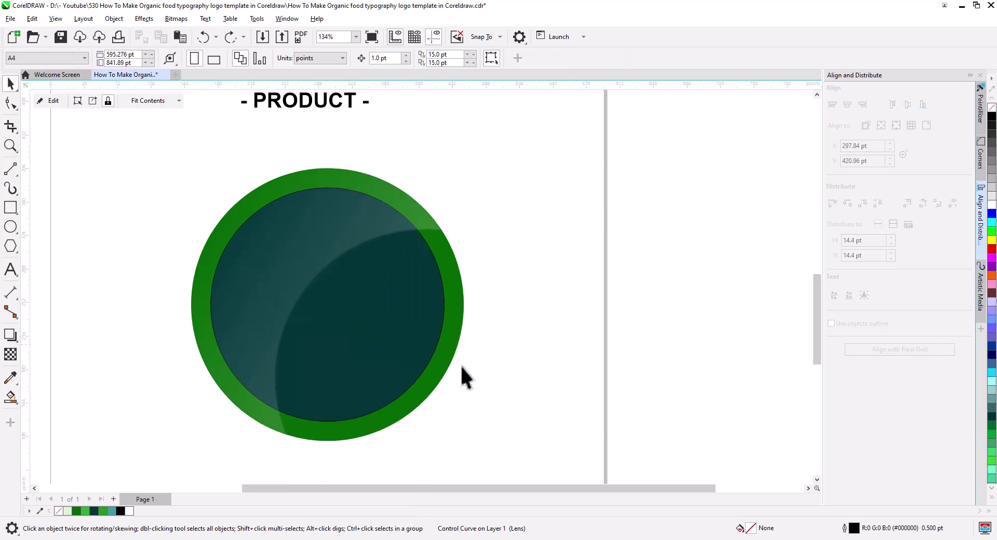
# Edit the green circle's PowerClip contents, remove the outlines from the objects inside, and finish editing.
pyautogui.click(312, 338)
pyautogui.click(51, 100)
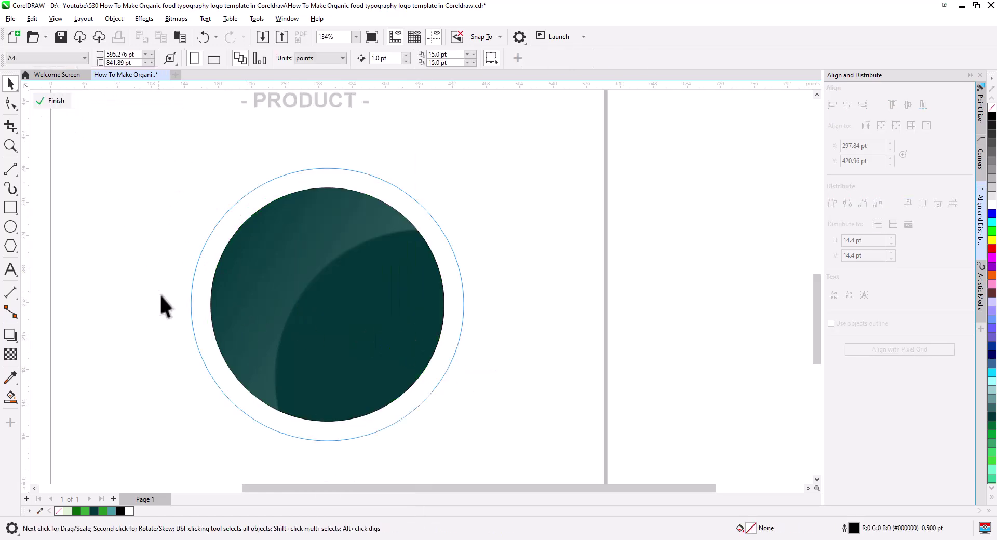
pyautogui.click(431, 359)
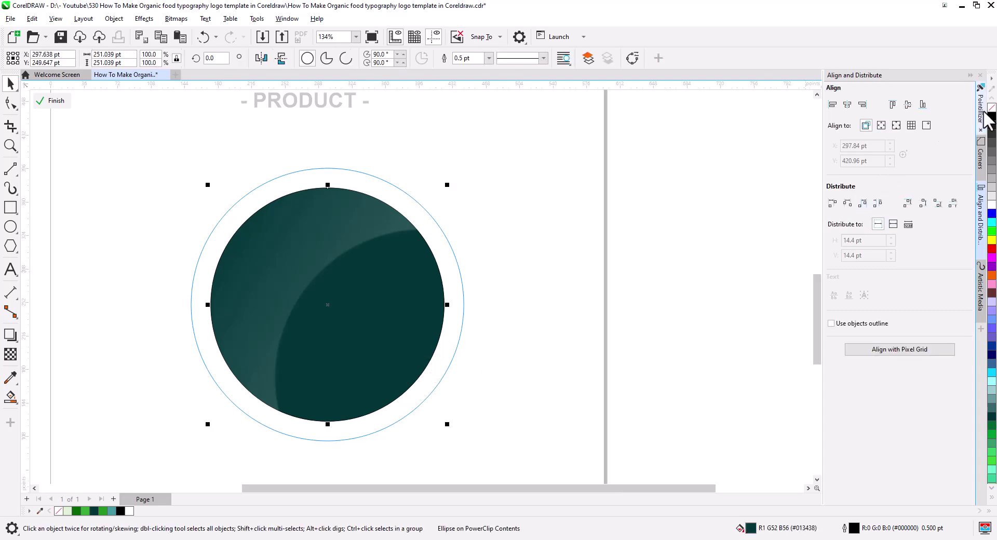
pyautogui.moveTo(562, 450); pyautogui.dragTo(58, 127)
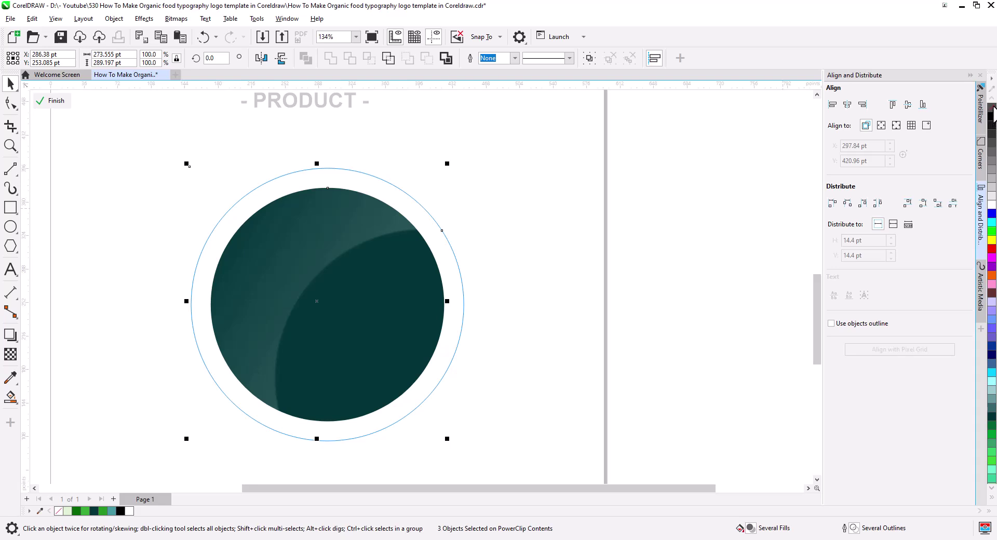
pyautogui.click(629, 285)
pyautogui.scroll(2, 396, 337)
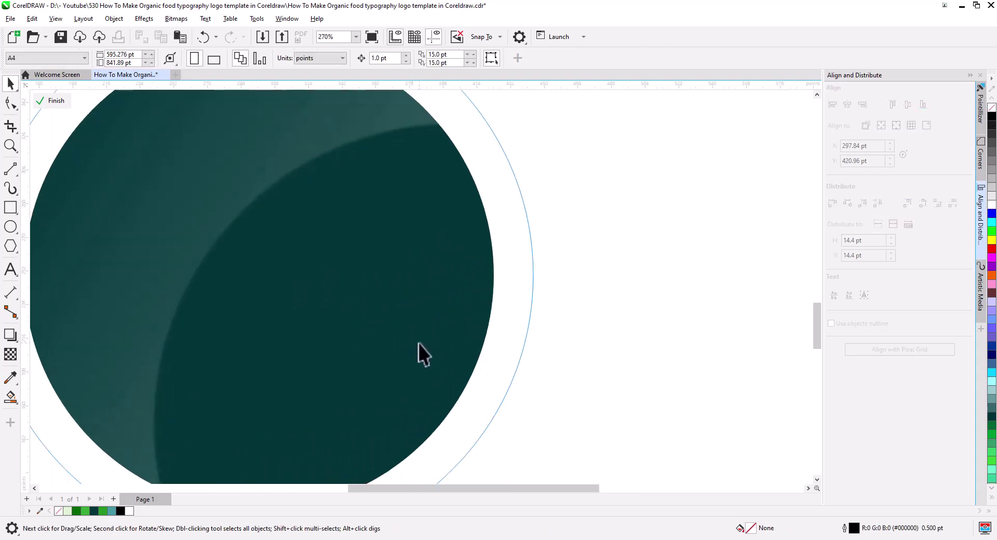
pyautogui.scroll(-1, 420, 300)
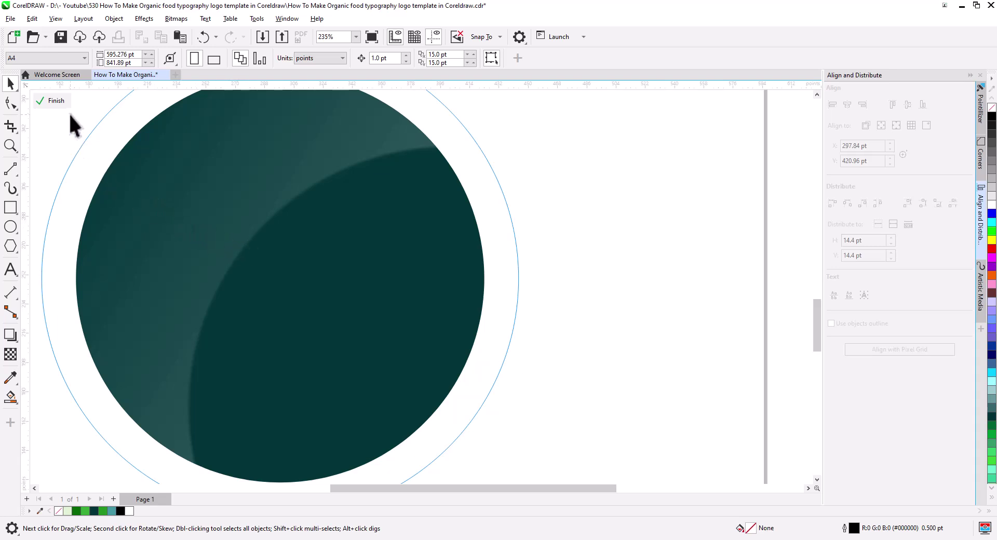
pyautogui.click(58, 100)
pyautogui.scroll(-2, 430, 305)
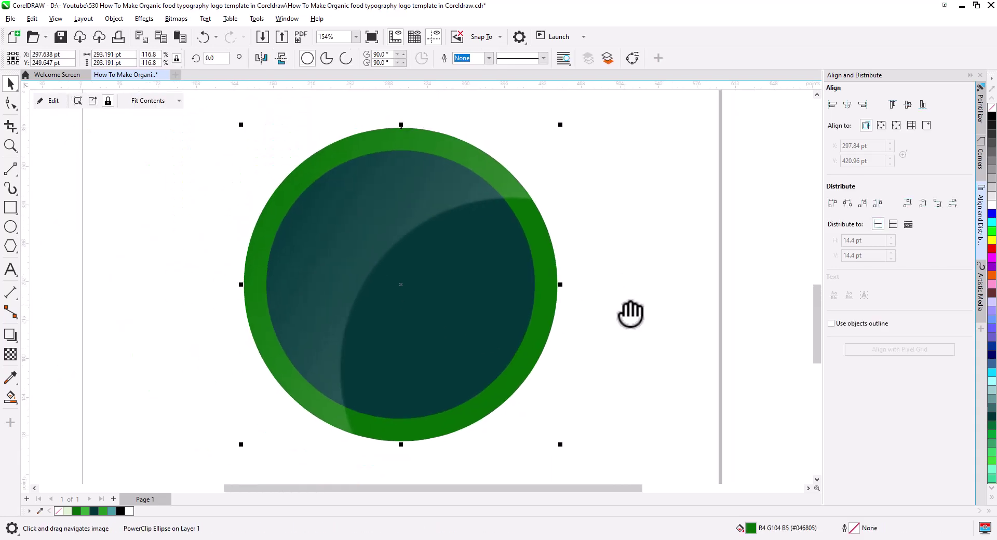
pyautogui.click(605, 333)
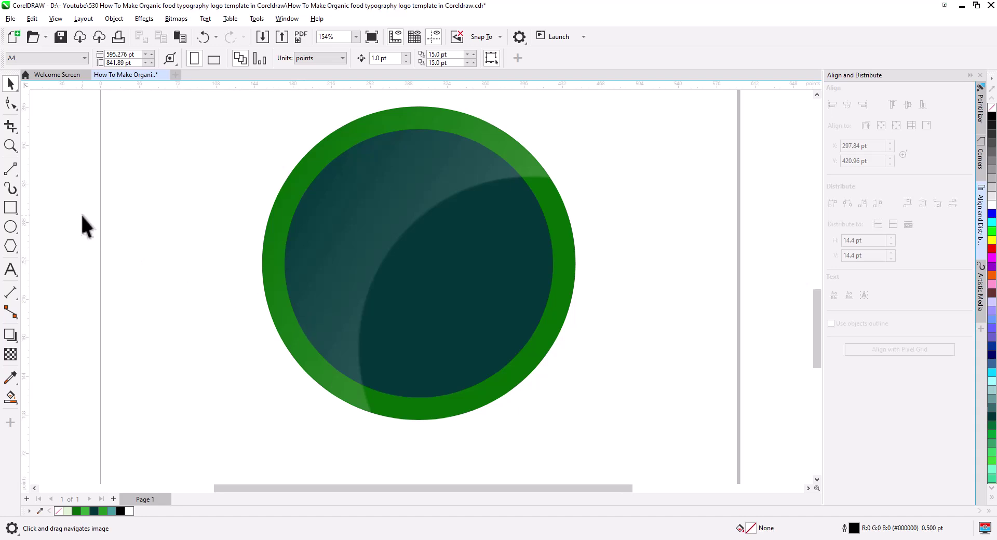
# Draw a rectangle about 333 by 46 pt across the lower part of the badge and centre it horizontally on the green circle.
pyautogui.click(10, 208)
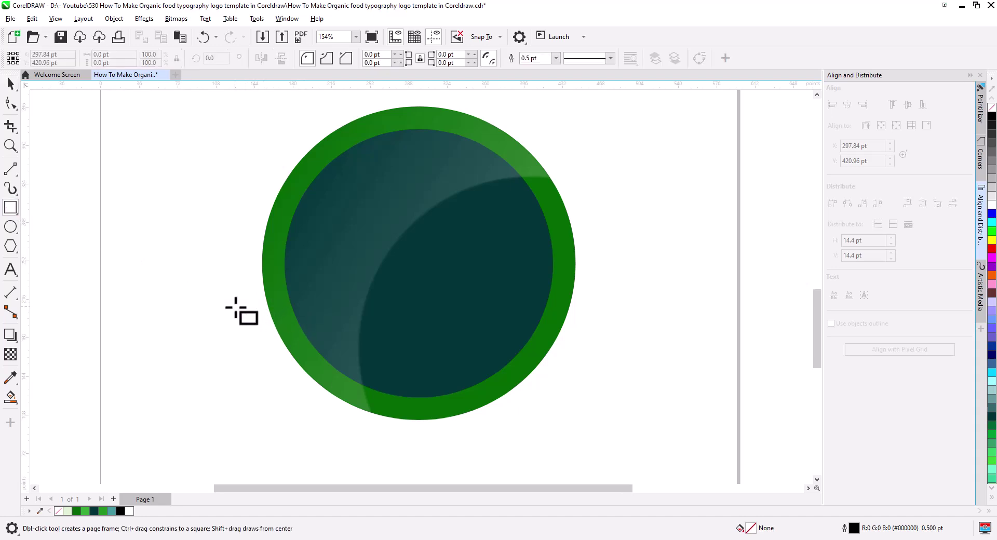
pyautogui.moveTo(236, 306); pyautogui.dragTo(592, 356)
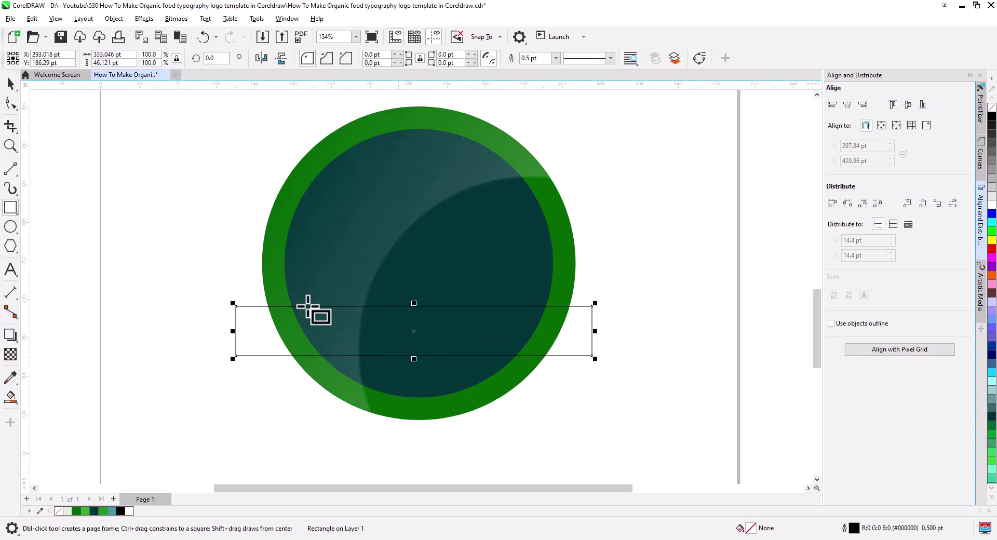
pyautogui.click(11, 84)
pyautogui.keyDown('shift'); pyautogui.click(579, 237); pyautogui.keyUp('shift')
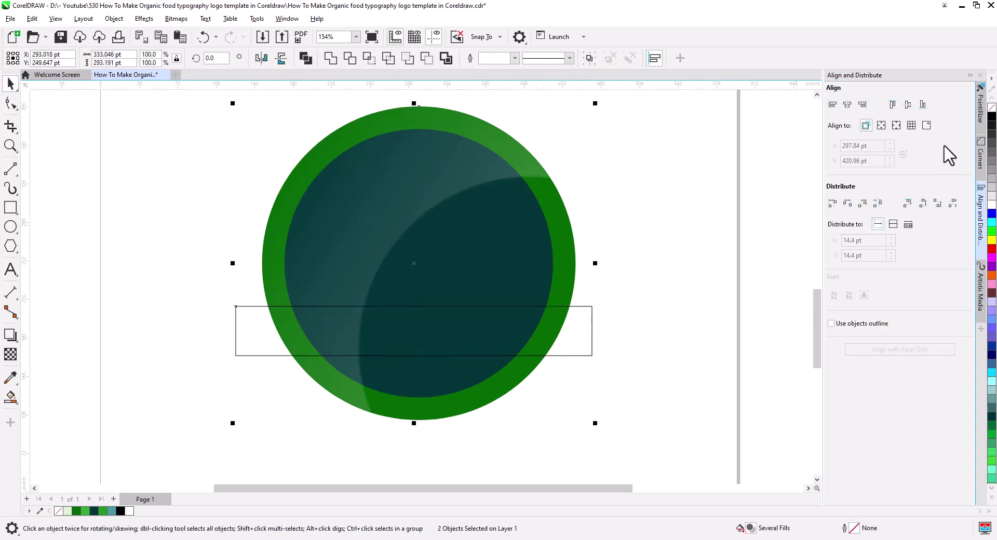
pyautogui.click(847, 106)
pyautogui.click(651, 295)
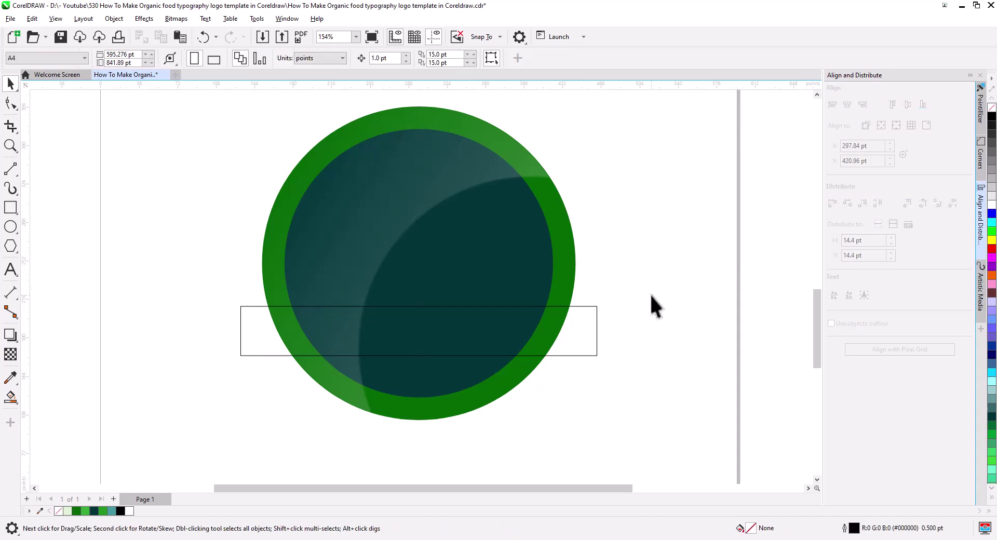
# Copy the rectangle down to the right and narrow the copy from its left side to about 103 pt wide.
pyautogui.click(558, 355)
pyautogui.scroll(2, 528, 391)
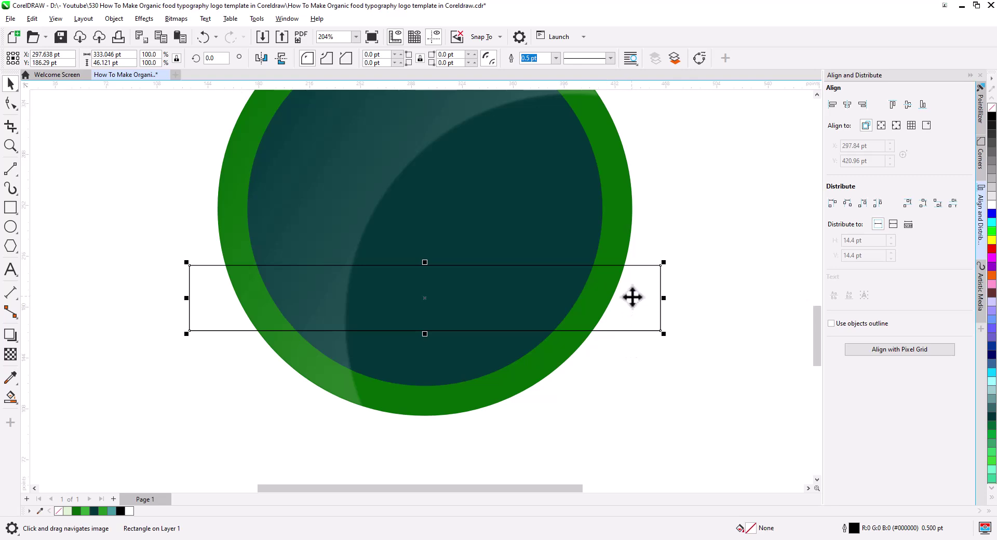
pyautogui.moveTo(632, 297); pyautogui.dragTo(700, 333)
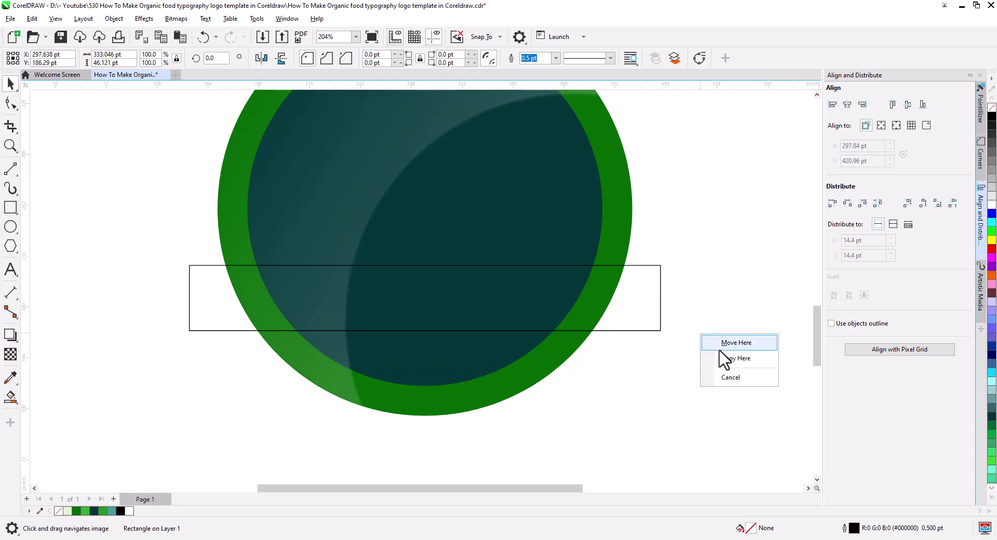
pyautogui.click(724, 358)
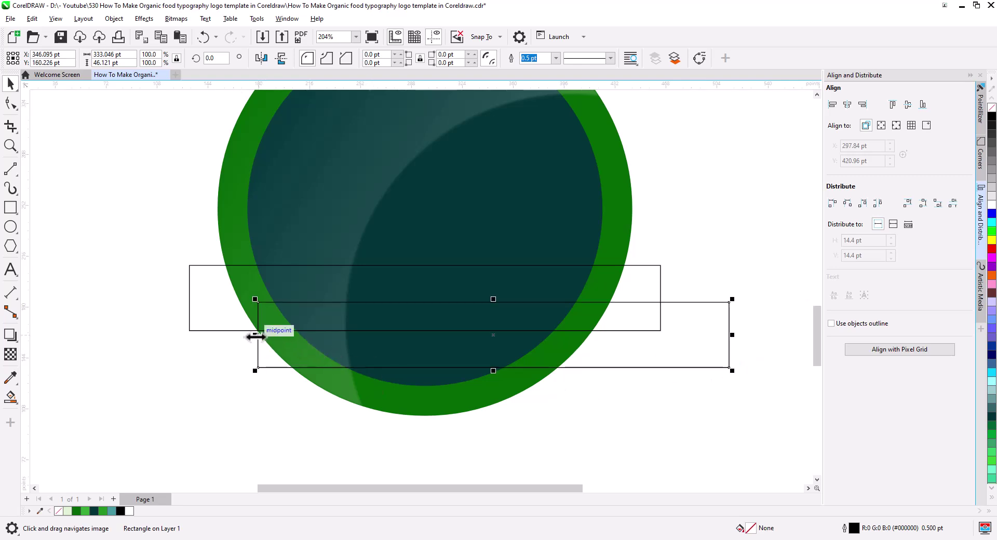
pyautogui.moveTo(255, 335); pyautogui.dragTo(582, 346)
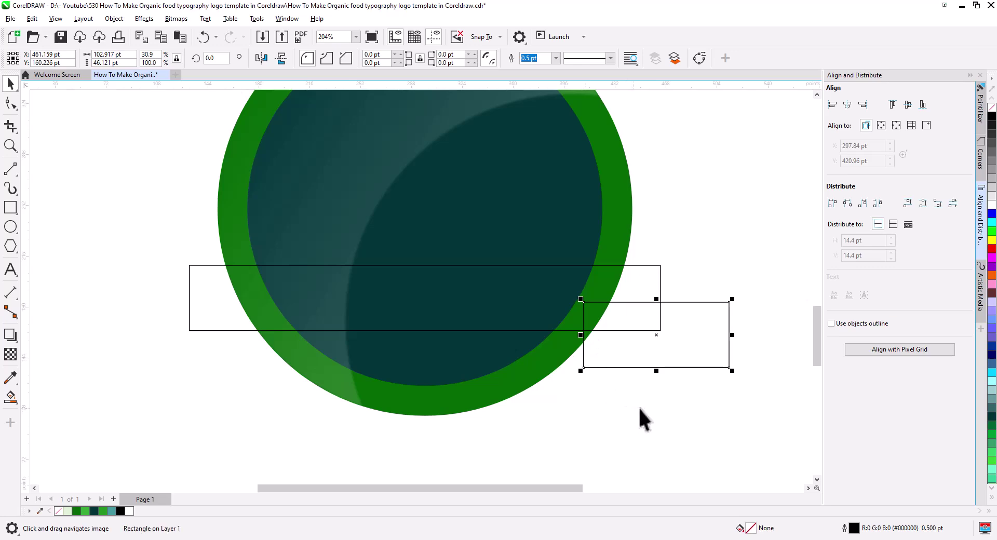
pyautogui.moveTo(640, 408); pyautogui.dragTo(581, 389)
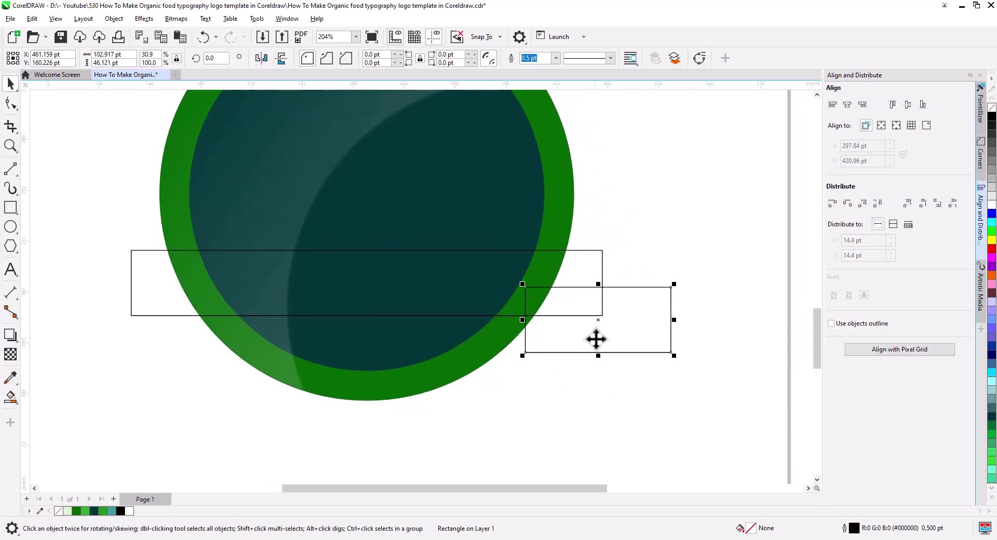
pyautogui.moveTo(597, 339); pyautogui.dragTo(596, 336)
# Convert the small rectangle to curves and move its right-edge middle node inward to form a V-notched ribbon tail.
pyautogui.rightClick(613, 342)
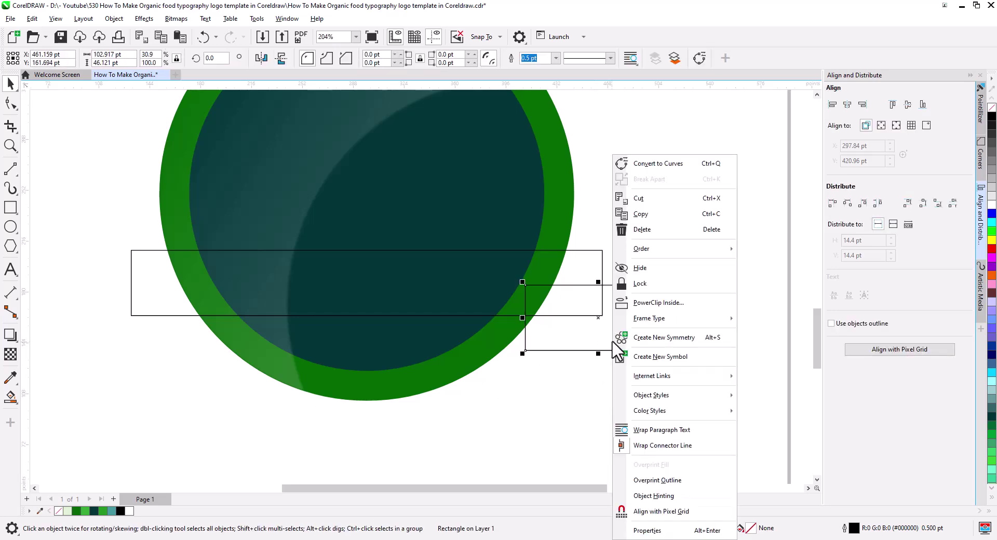
pyautogui.click(649, 165)
pyautogui.click(11, 106)
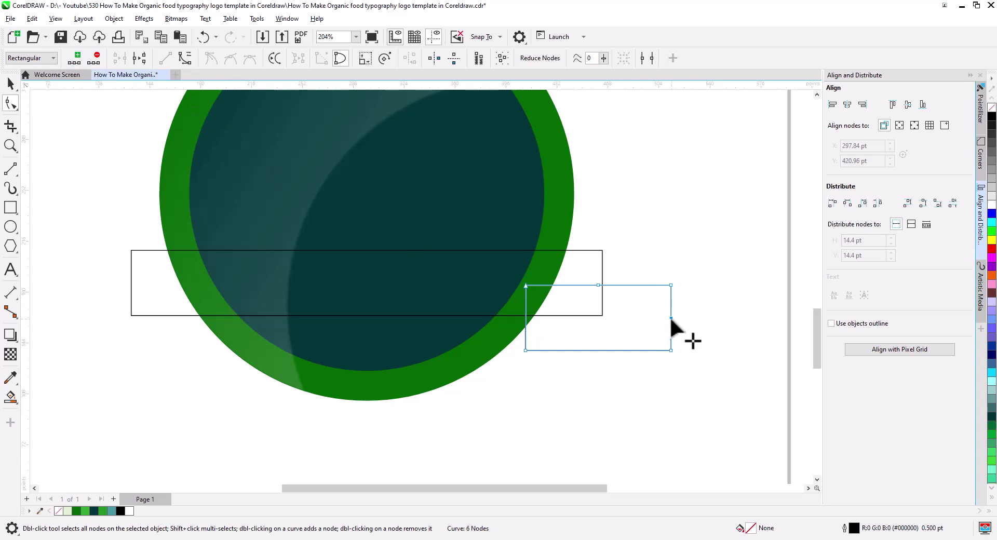
pyautogui.moveTo(671, 317); pyautogui.dragTo(649, 318)
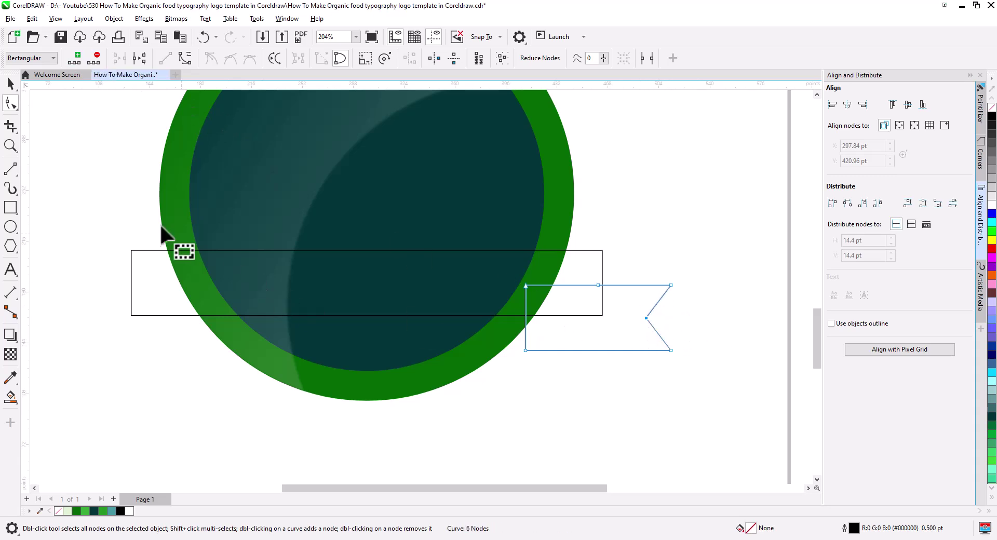
pyautogui.click(10, 84)
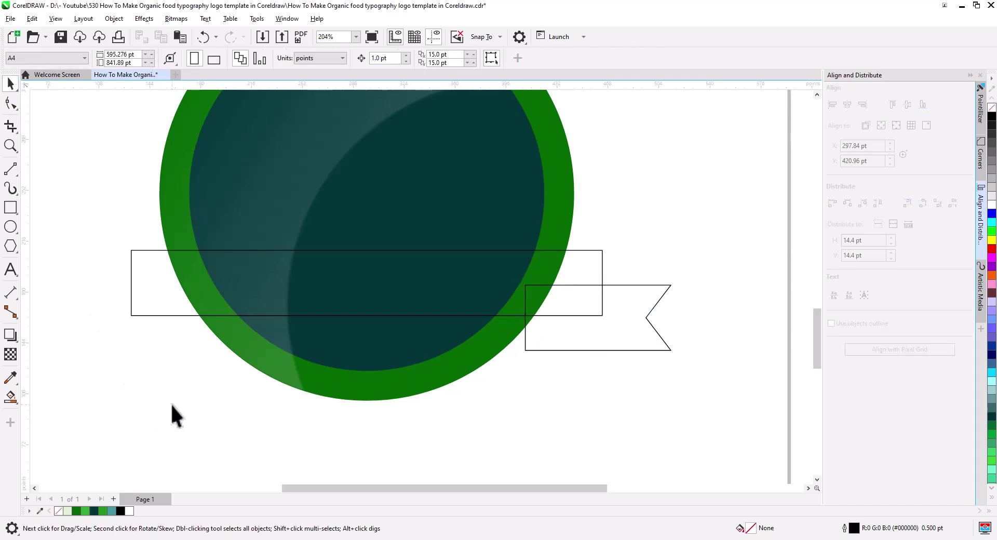
# Fill the banner rectangle and the ribbon tail with light green (#37A938), and place the tail behind the banner.
pyautogui.click(144, 306)
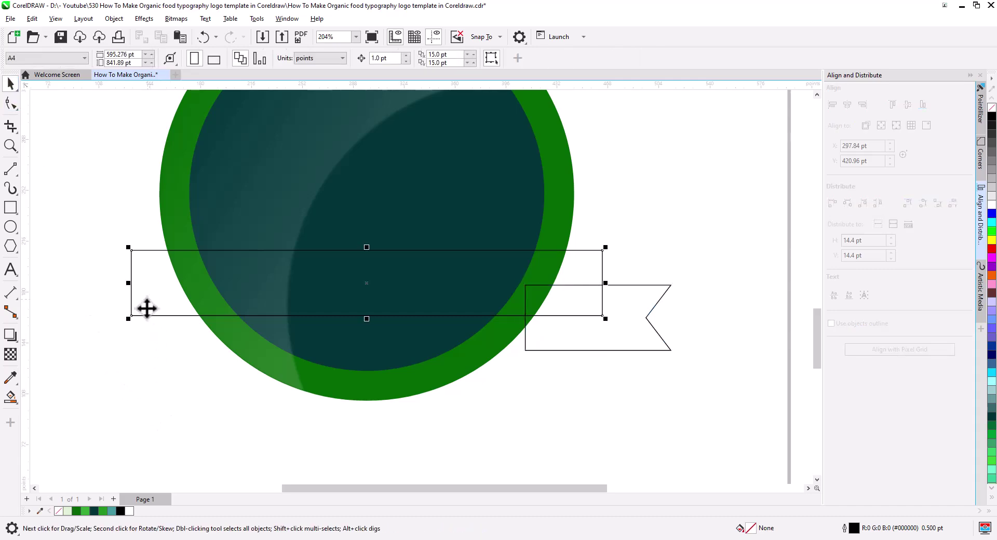
pyautogui.click(86, 511)
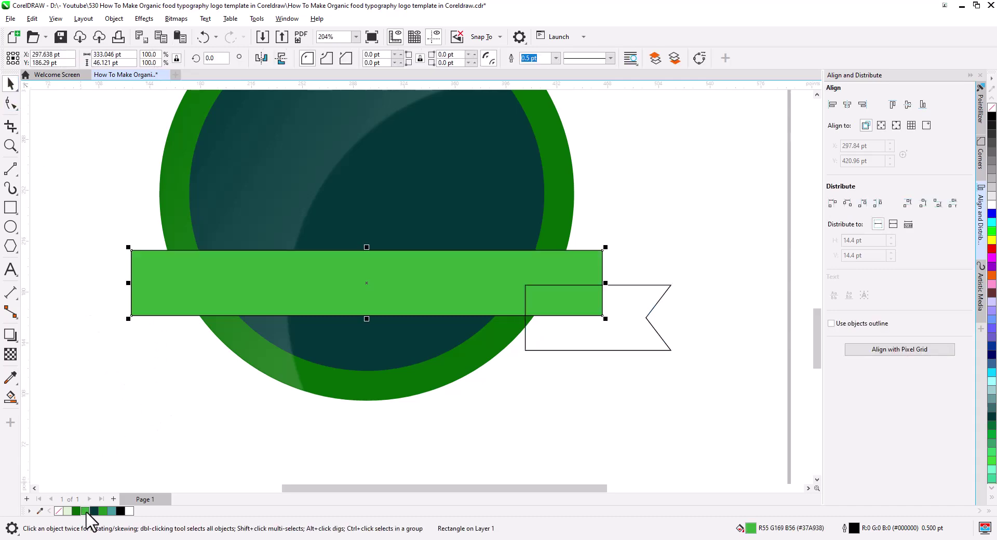
pyautogui.click(602, 349)
pyautogui.rightClick(607, 345)
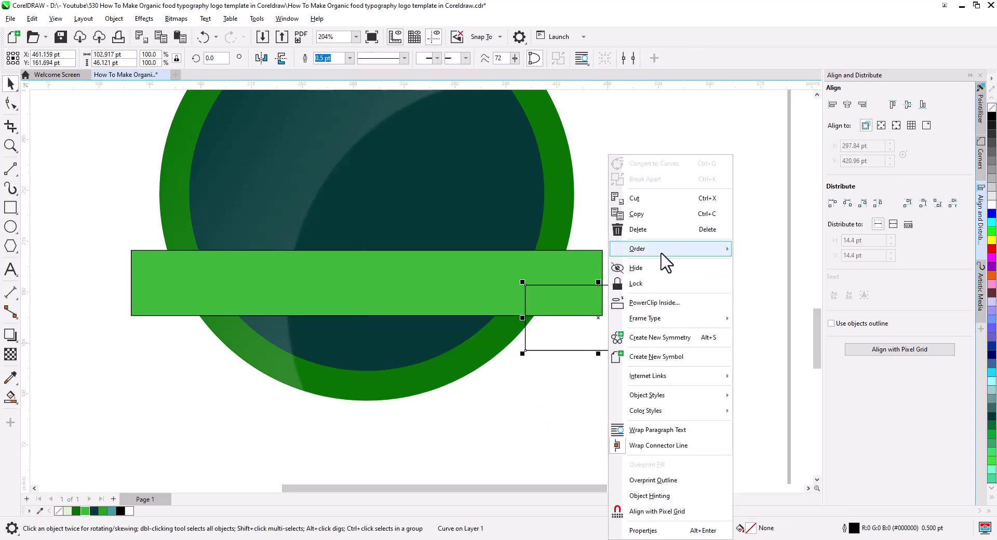
pyautogui.moveTo(712, 260)
pyautogui.click(745, 266)
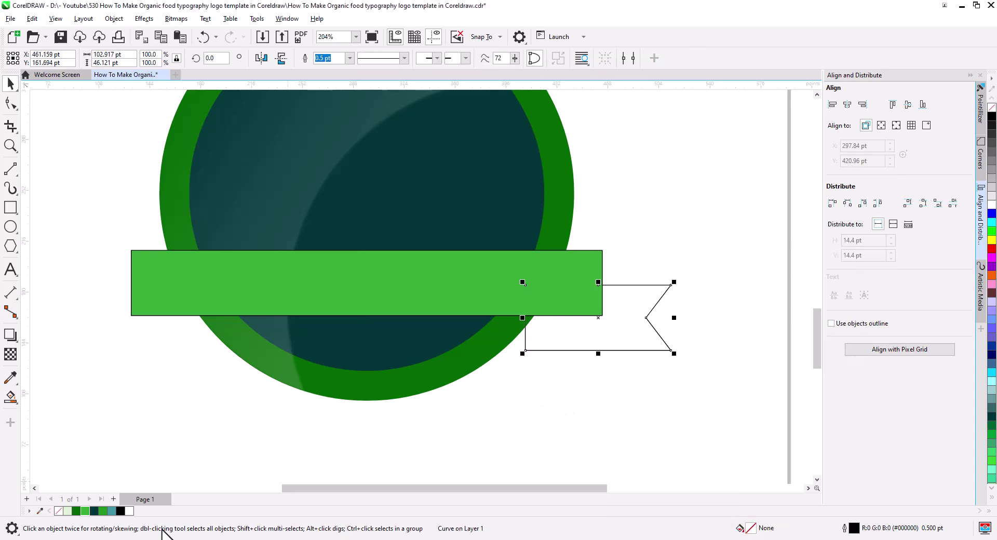
pyautogui.click(86, 512)
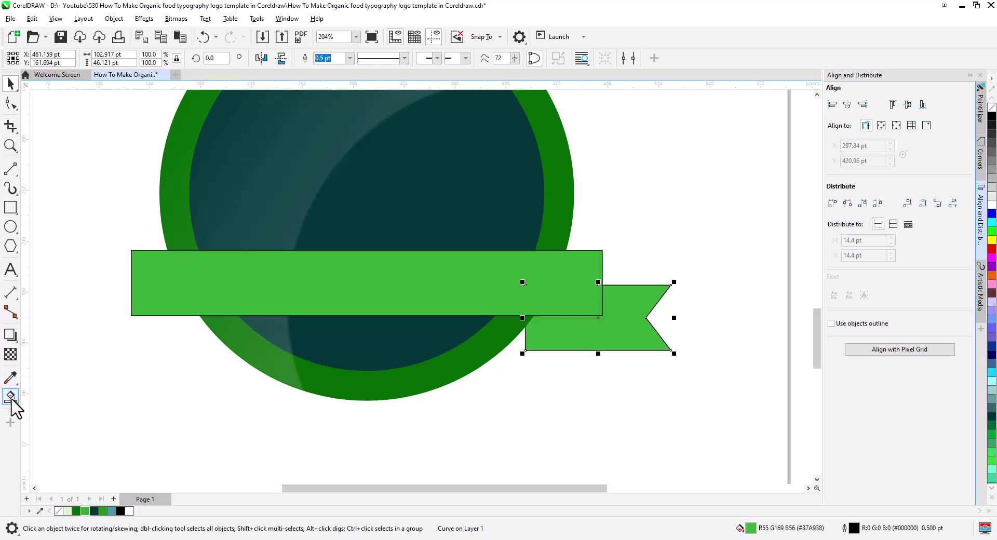
pyautogui.click(11, 354)
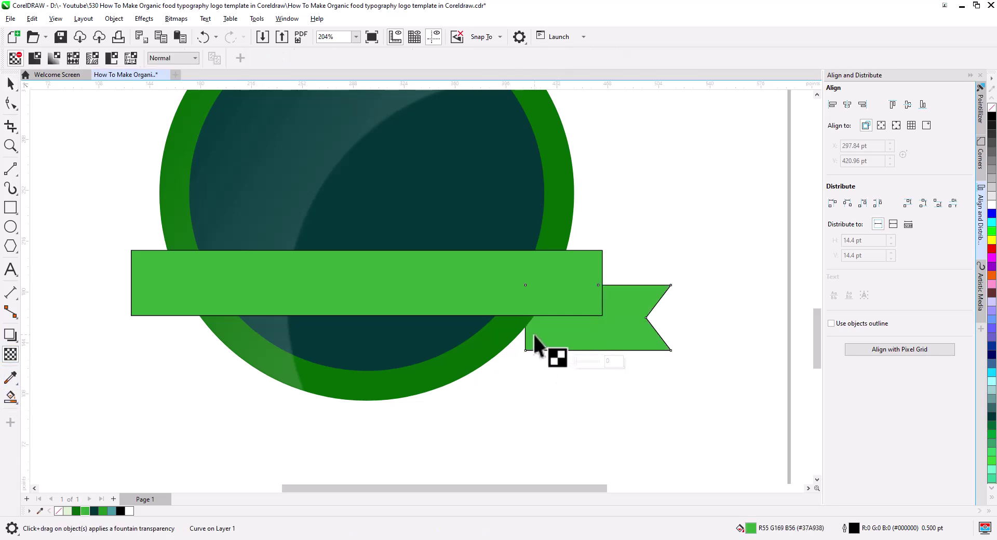
pyautogui.click(11, 83)
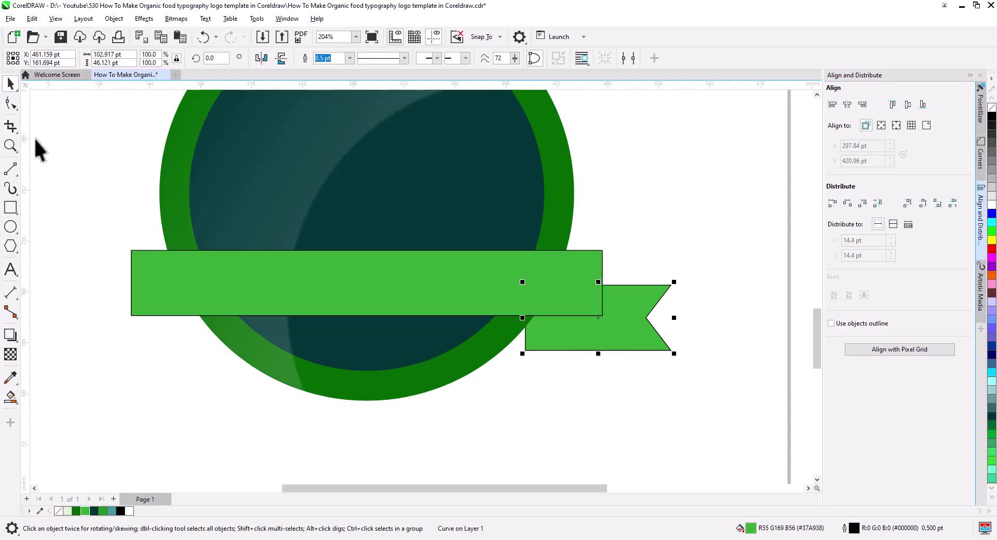
# Narrow the banner symmetrically to about 310 pt wide and shift the ribbon tail slightly to the right.
pyautogui.click(447, 397)
pyautogui.click(640, 347)
pyautogui.click(603, 288)
pyautogui.moveTo(606, 284); pyautogui.dragTo(591, 285)
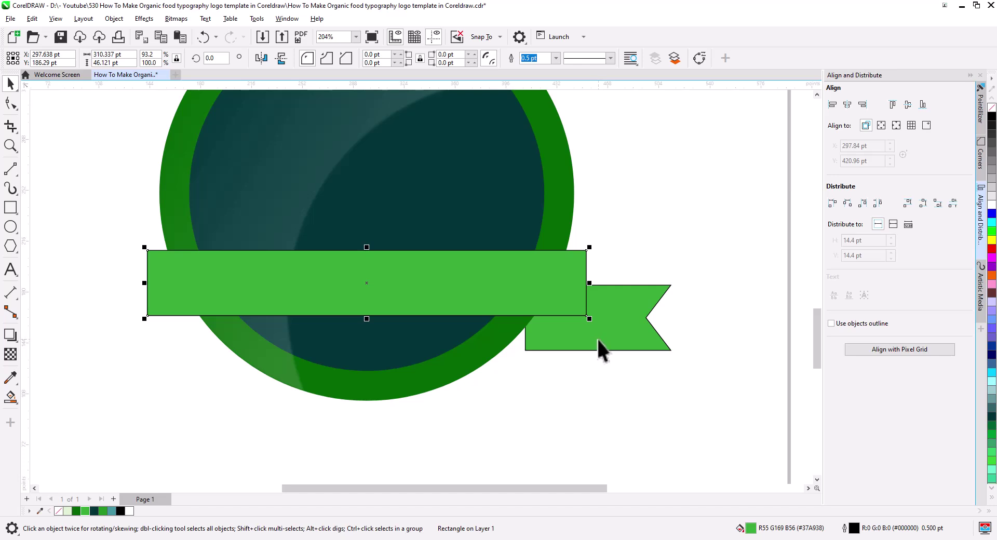
pyautogui.moveTo(597, 338); pyautogui.dragTo(601, 339)
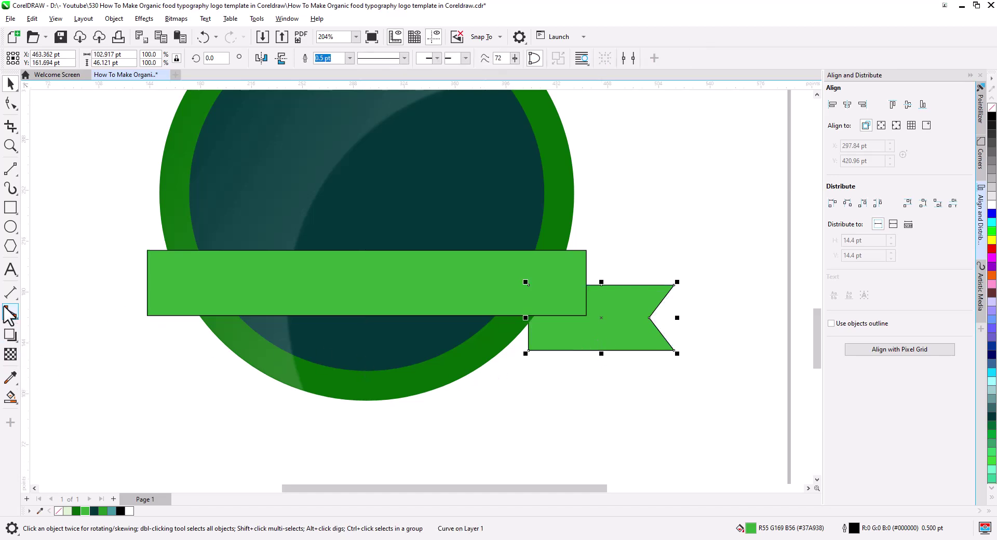
# Draw a diagonal line from the banner's lower-right corner to the tail's lower-left corner and Smart Fill the triangle above it.
pyautogui.click(11, 169)
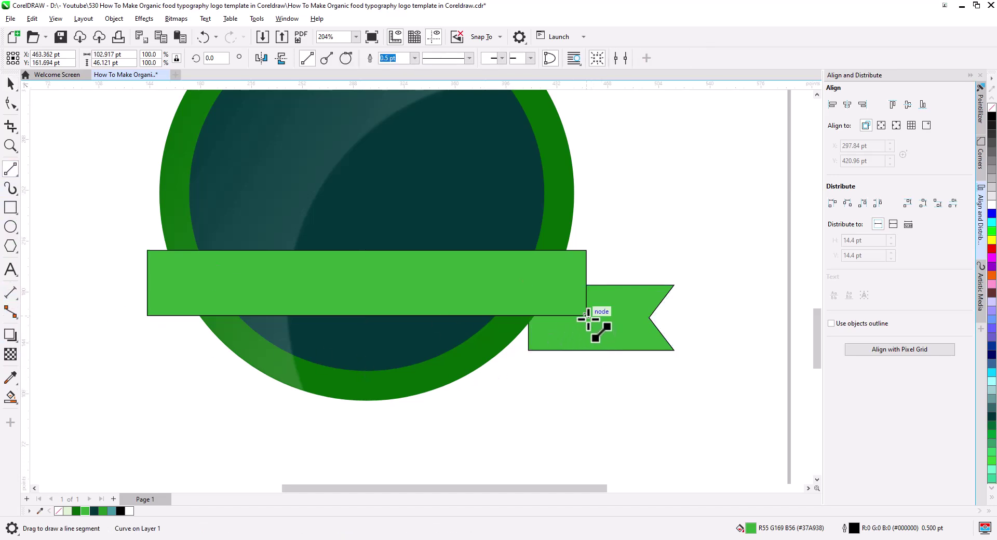
pyautogui.moveTo(586, 315); pyautogui.dragTo(528, 350)
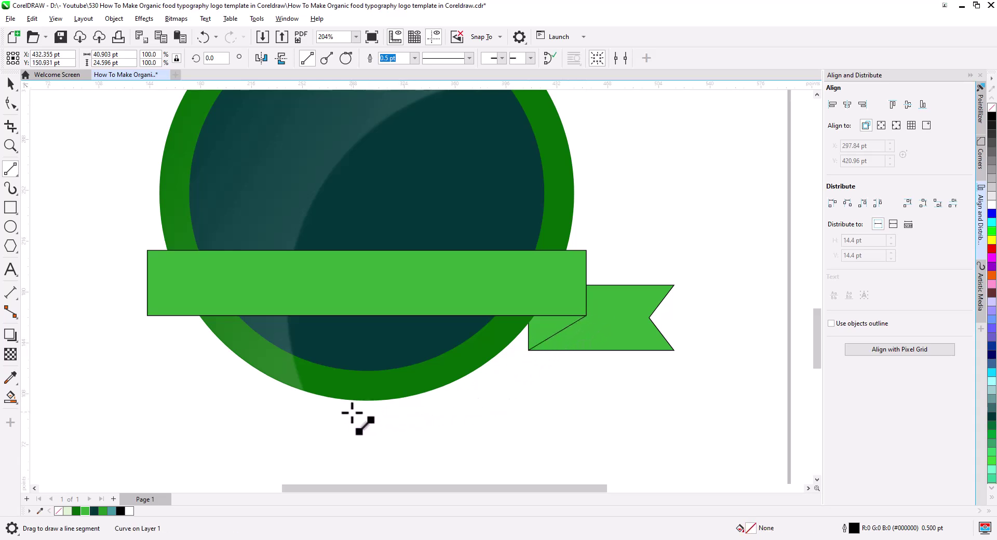
pyautogui.click(11, 396)
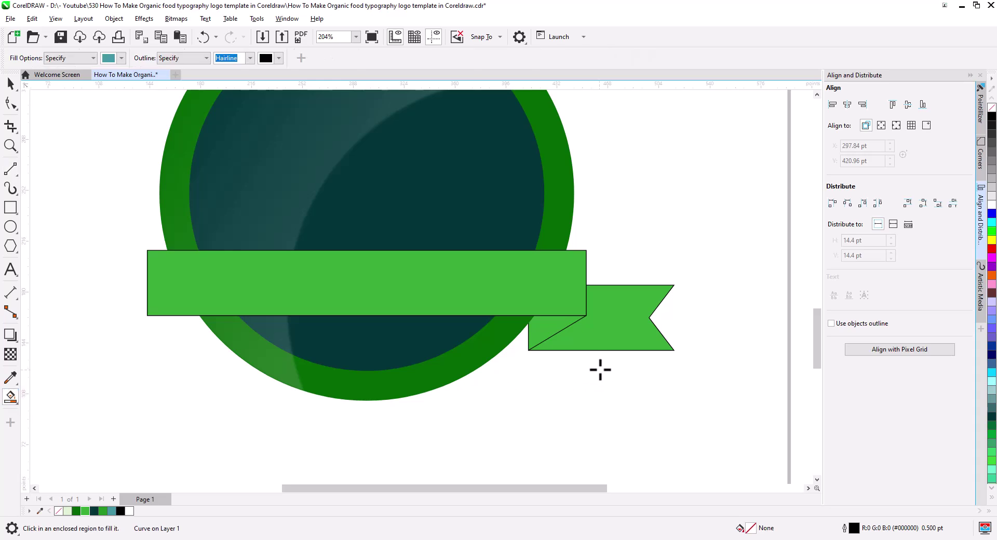
pyautogui.click(535, 341)
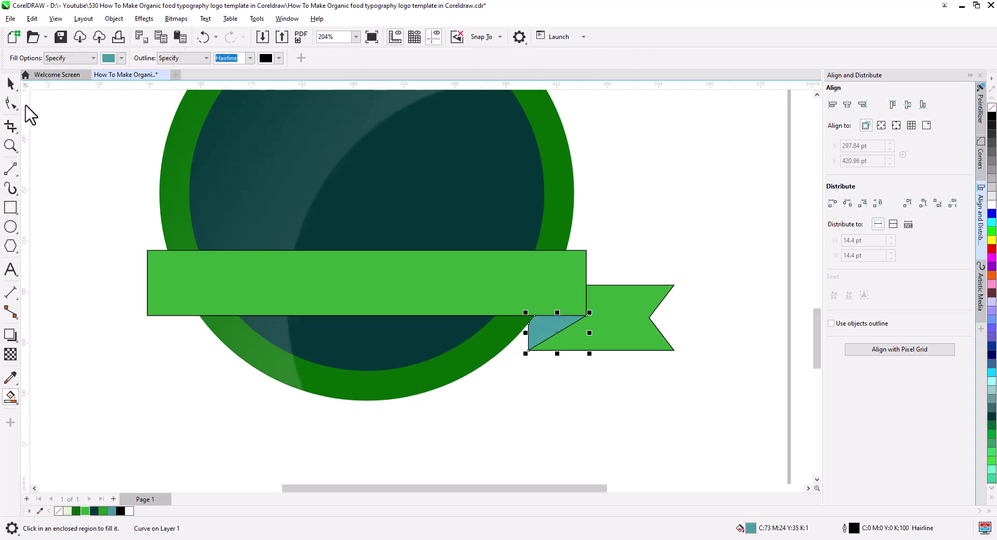
# Recolor the triangular fold below the banner's right end light green (#37A938).
pyautogui.press('space')
pyautogui.moveTo(622, 402); pyautogui.dragTo(565, 370)
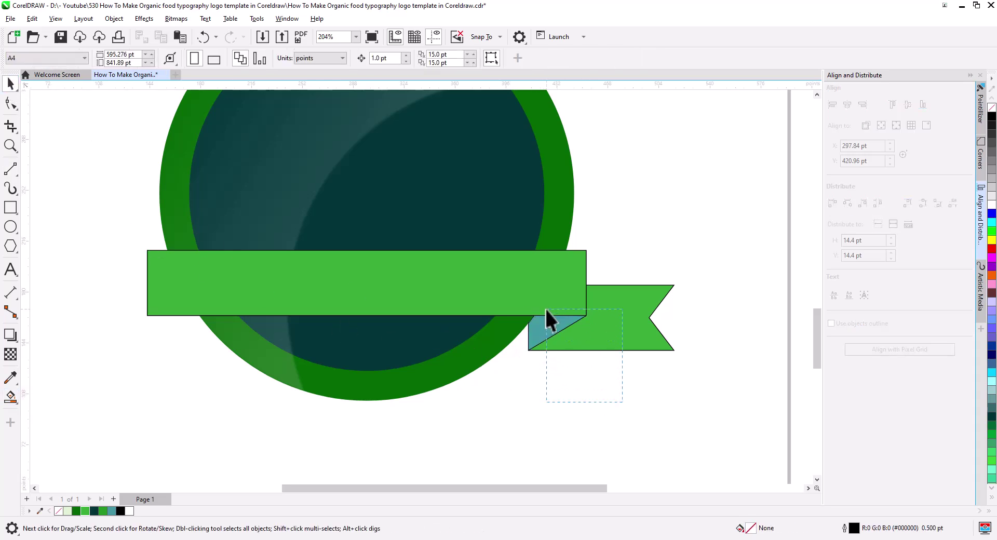
pyautogui.click(563, 328)
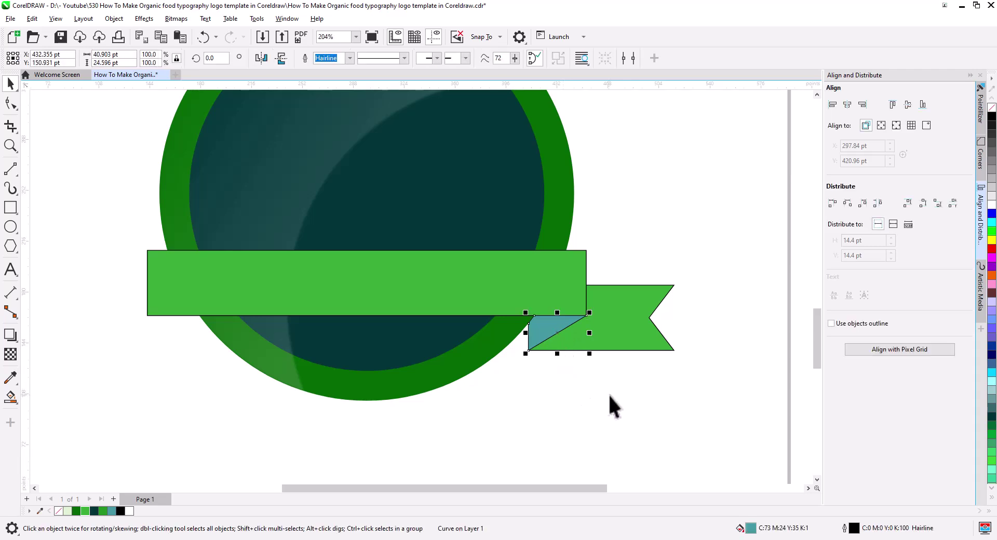
pyautogui.moveTo(610, 394); pyautogui.dragTo(523, 308)
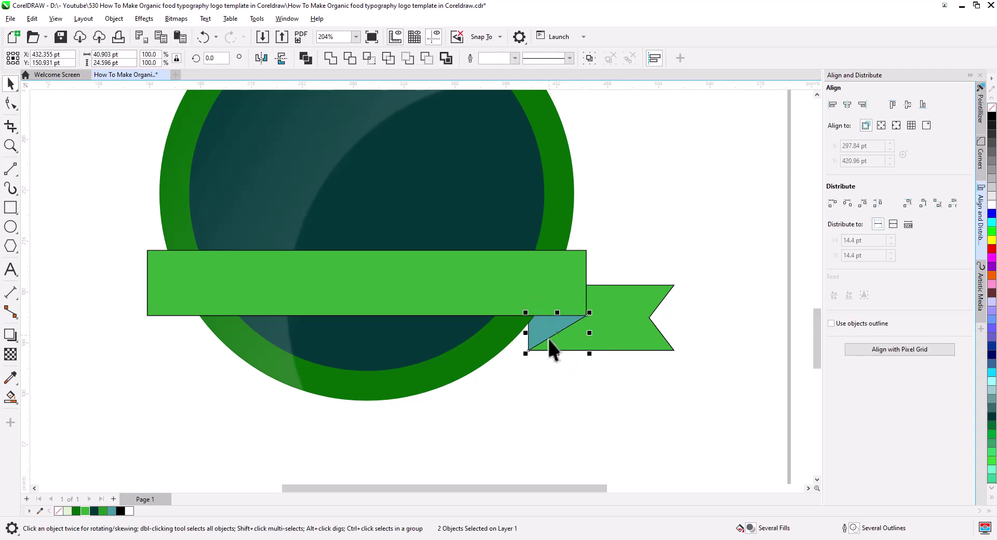
pyautogui.click(546, 406)
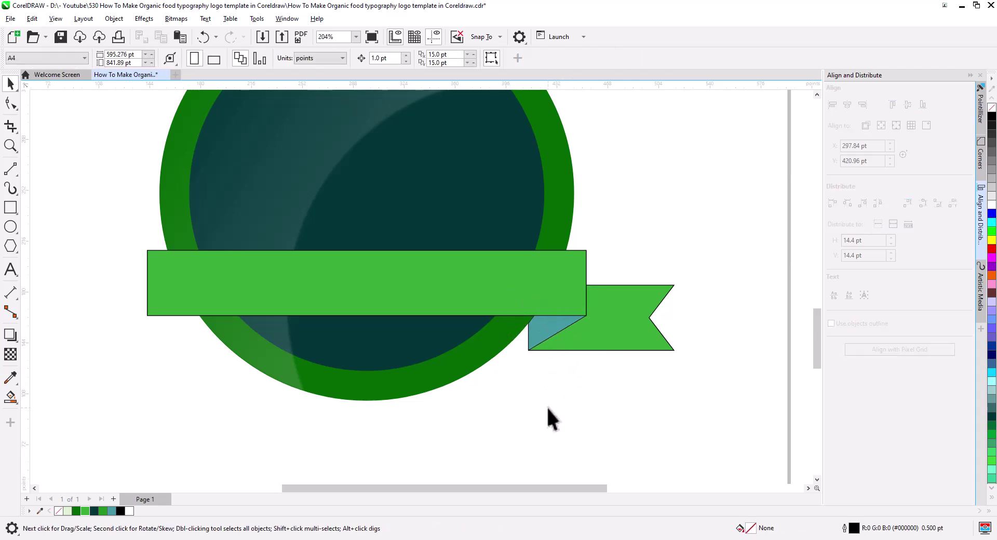
pyautogui.click(540, 330)
pyautogui.click(86, 511)
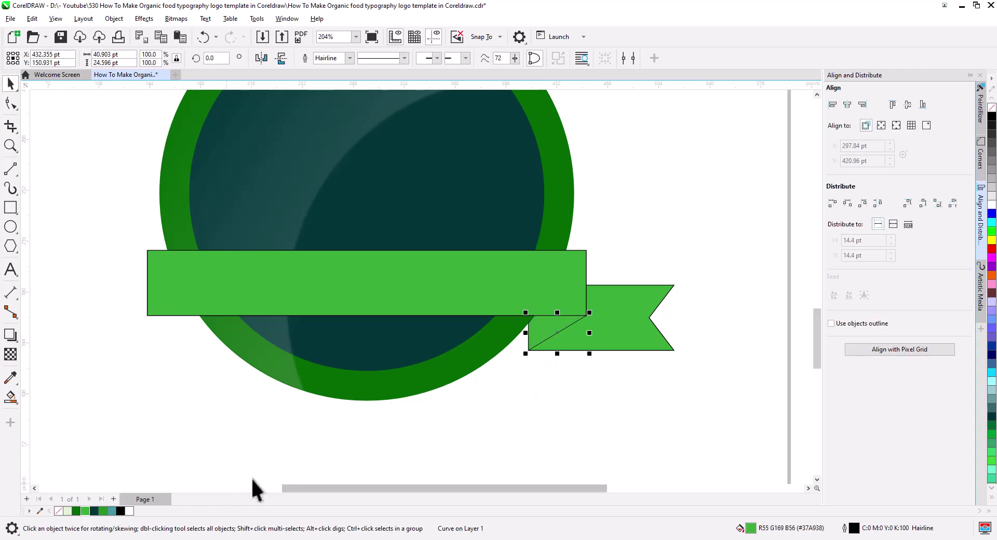
# Apply a diagonal fountain fill to the fold triangle, from dark green at the banner's corner to light green toward the tail's left edge.
pyautogui.click(10, 398)
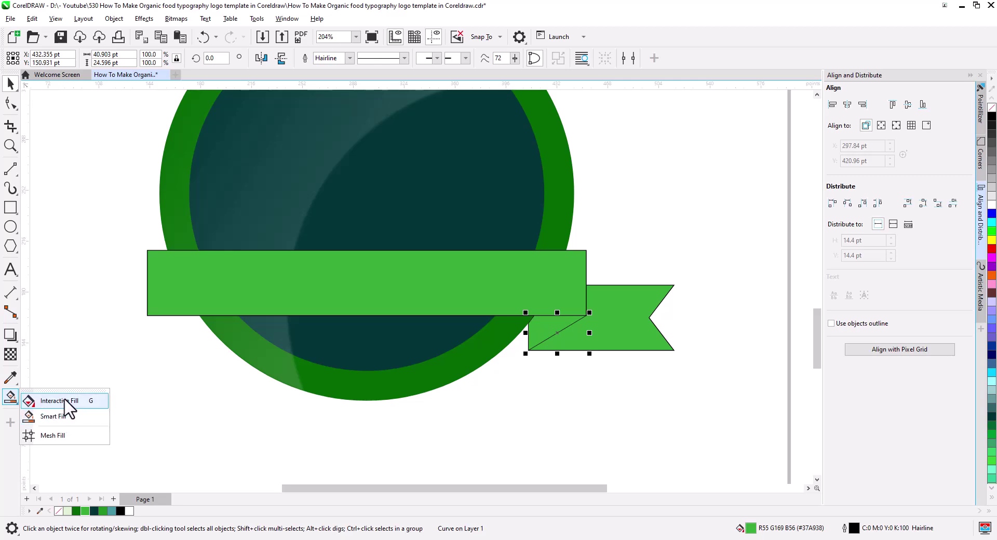
pyautogui.click(64, 401)
pyautogui.moveTo(580, 301); pyautogui.dragTo(527, 332)
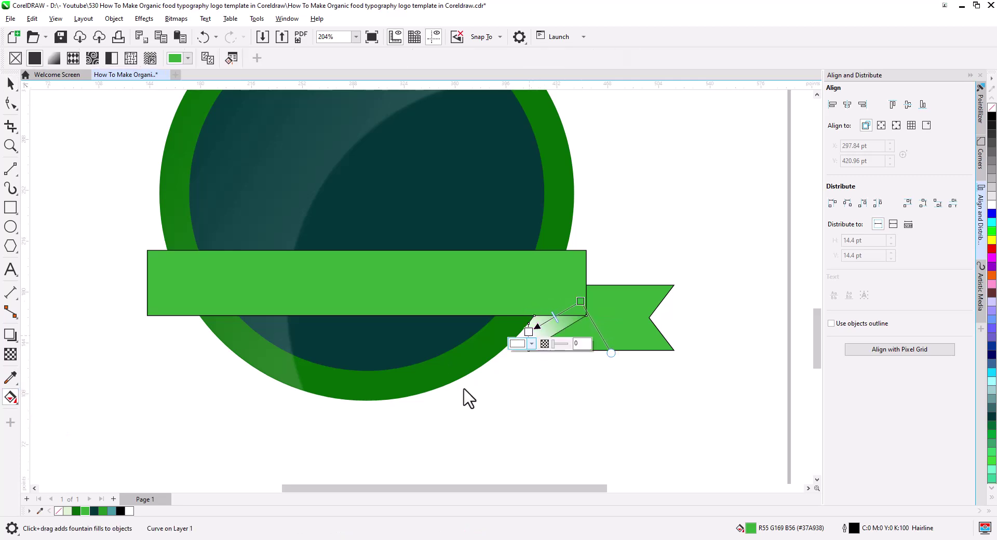
pyautogui.moveTo(85, 511); pyautogui.dragTo(528, 332)
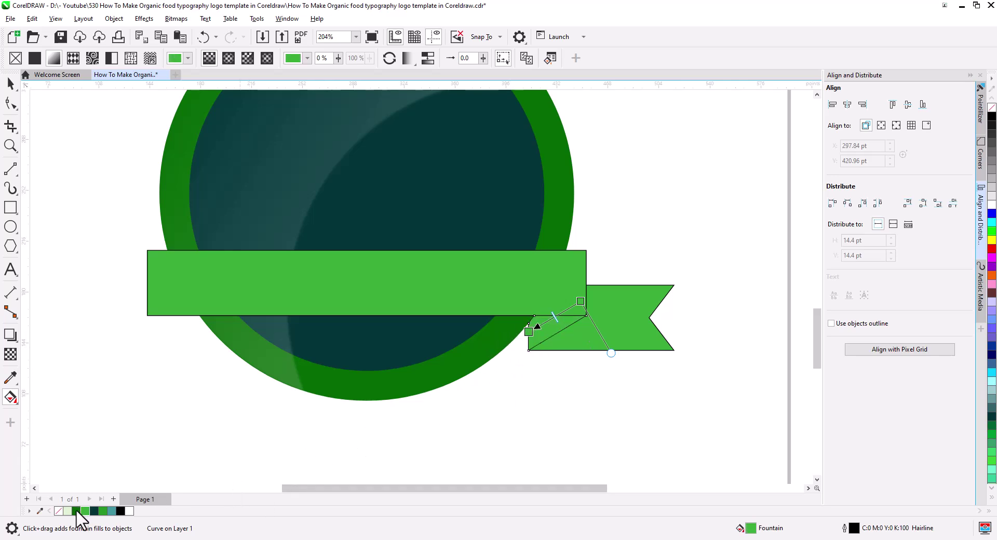
pyautogui.moveTo(580, 306); pyautogui.dragTo(587, 303)
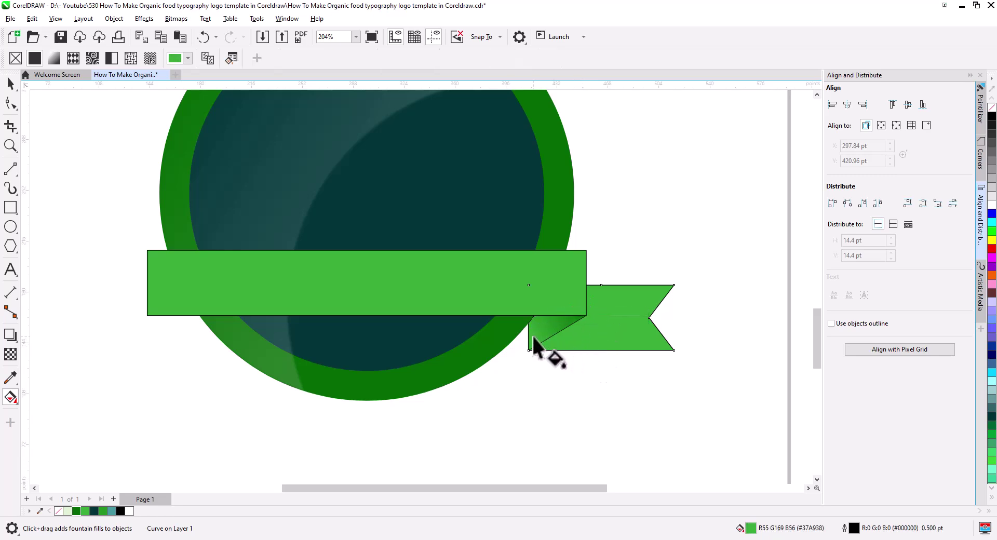
# Apply a horizontal fountain fill to the right ribbon tail, from dark green near the fold to light green at the notched end.
pyautogui.moveTo(533, 335); pyautogui.dragTo(672, 331)
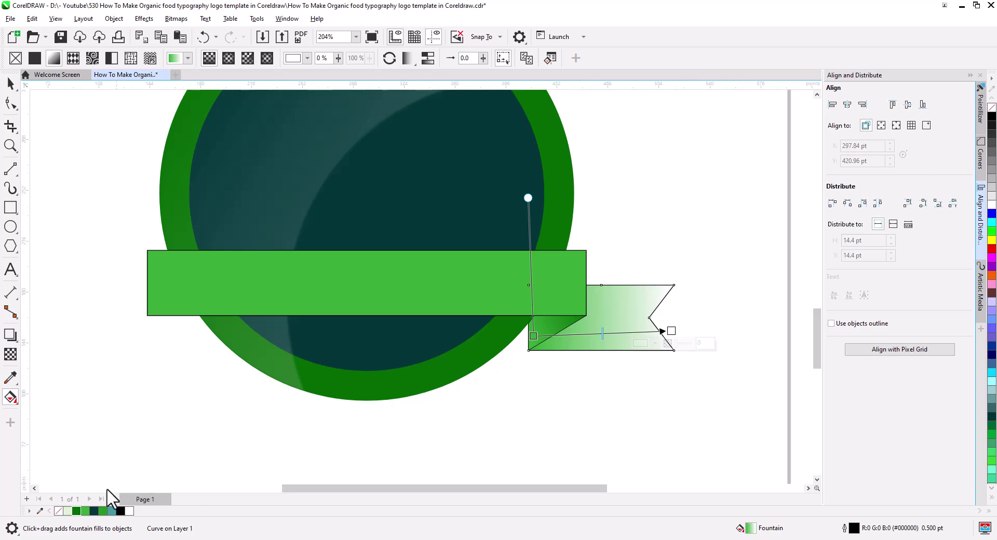
pyautogui.moveTo(76, 511); pyautogui.dragTo(533, 337)
pyautogui.moveTo(84, 514); pyautogui.dragTo(671, 332)
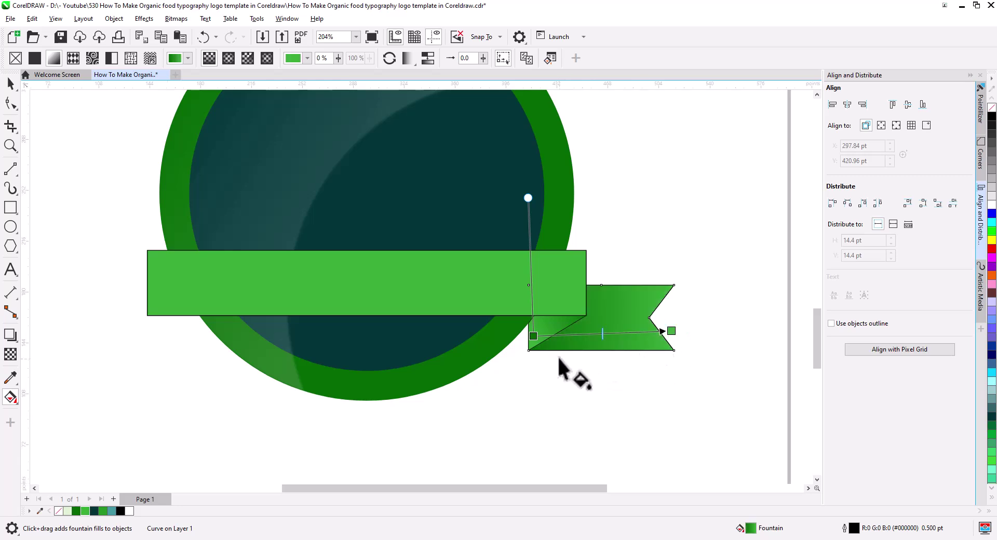
pyautogui.moveTo(534, 336); pyautogui.dragTo(559, 332)
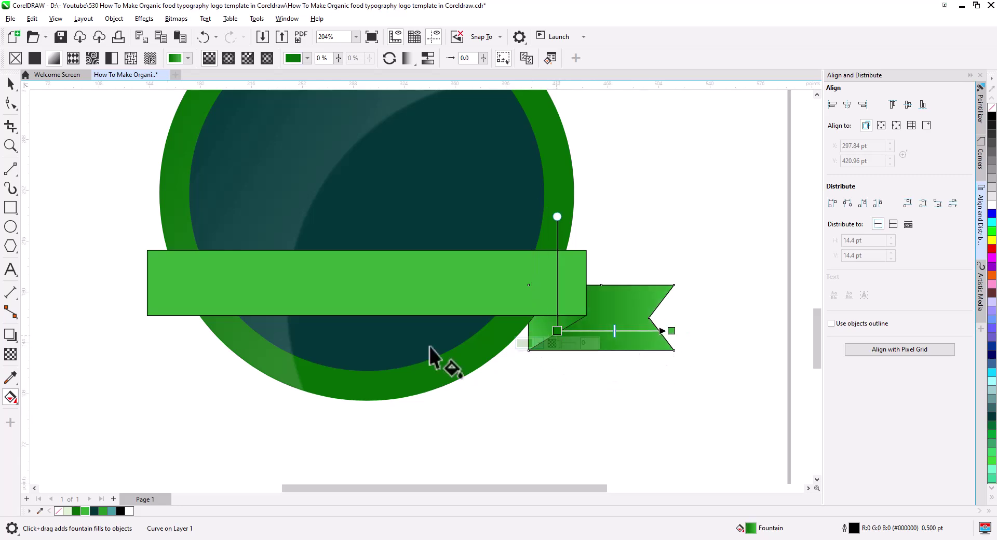
# Shorten the right ribbon tail by moving its notched end's nodes inward toward the banner.
pyautogui.click(10, 103)
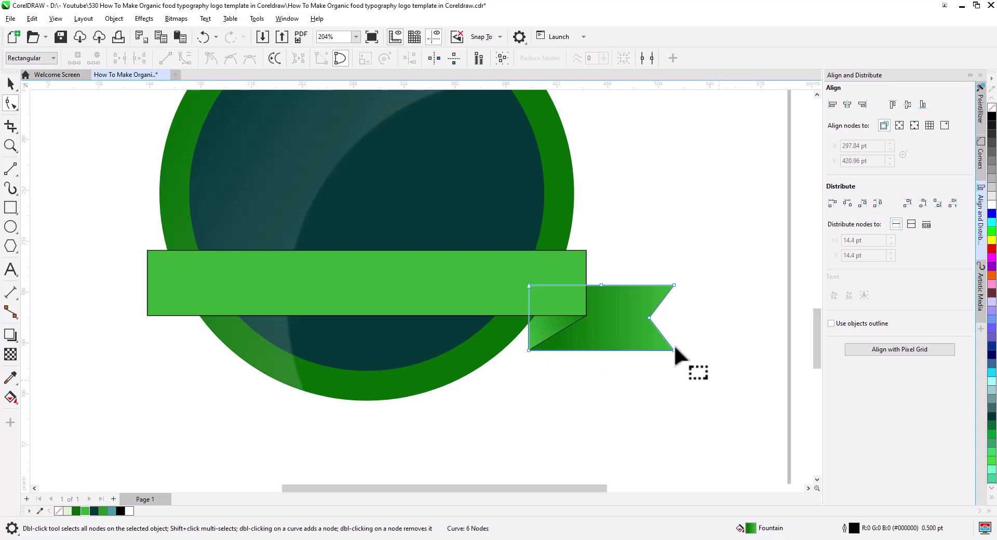
pyautogui.click(649, 318)
pyautogui.moveTo(646, 318); pyautogui.dragTo(621, 318)
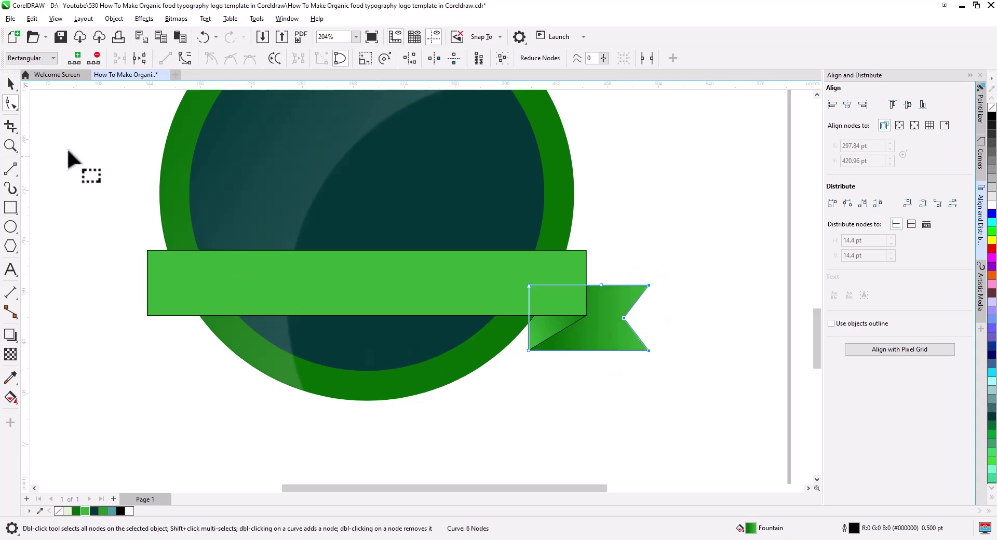
pyautogui.click(10, 84)
pyautogui.click(529, 390)
# Shift the dark start of the fold triangle's fountain fill slightly inward from the banner's lower-right corner.
pyautogui.scroll(-1, 528, 389)
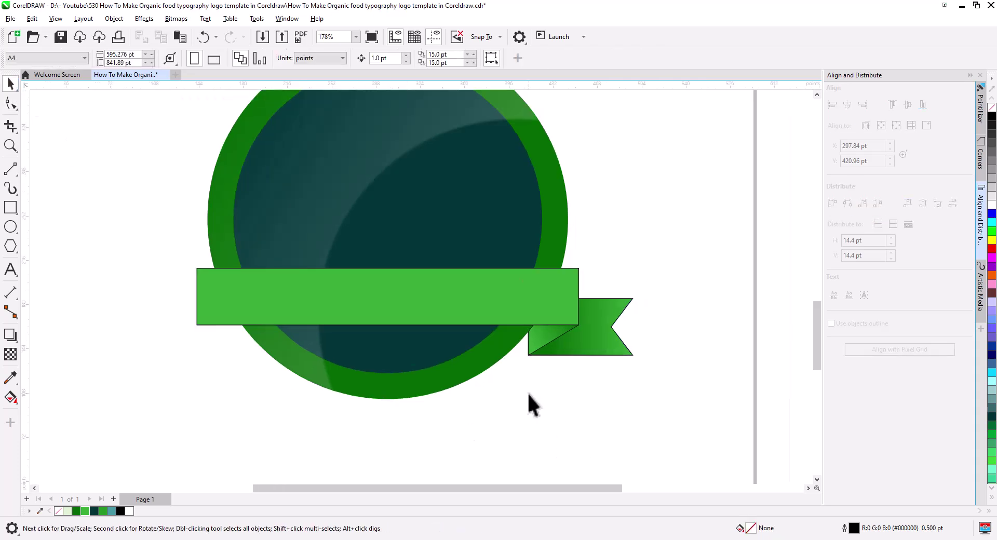
pyautogui.moveTo(528, 393); pyautogui.dragTo(590, 405)
pyautogui.click(676, 413)
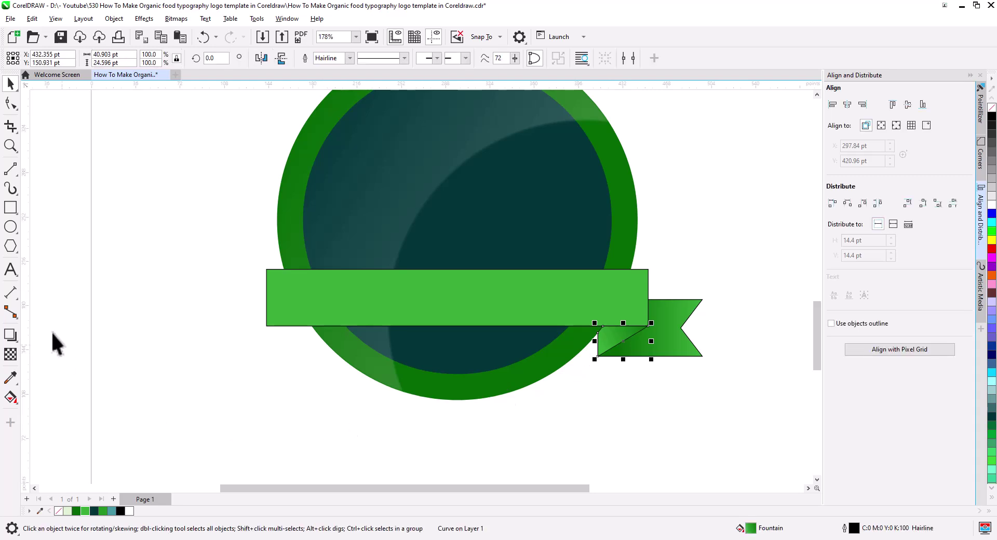
pyautogui.click(10, 400)
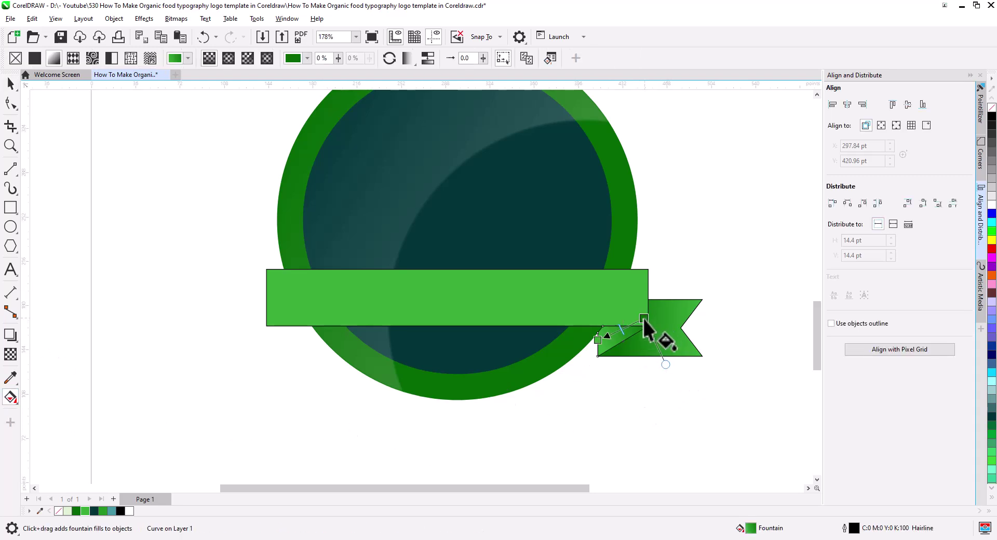
pyautogui.moveTo(643, 320); pyautogui.dragTo(640, 320)
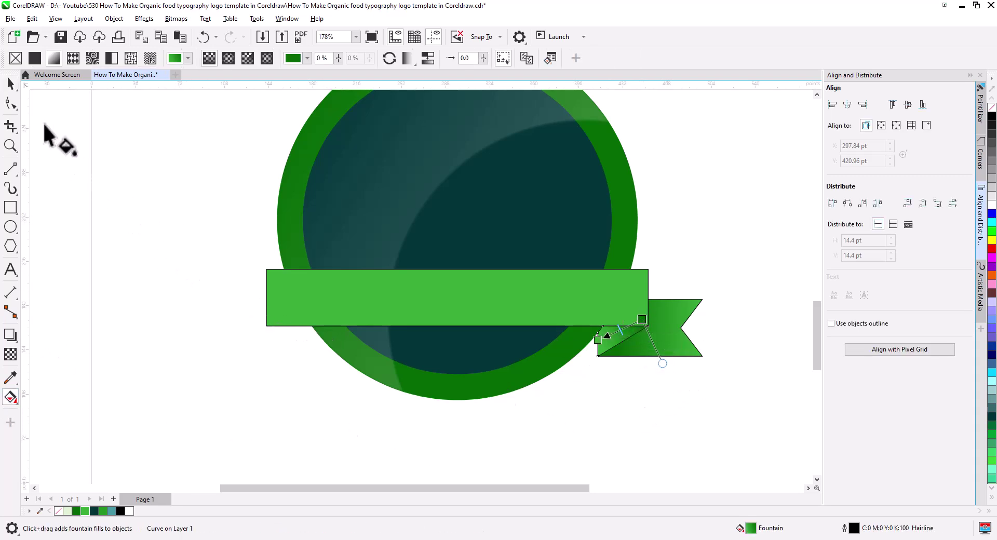
pyautogui.click(11, 83)
pyautogui.click(622, 452)
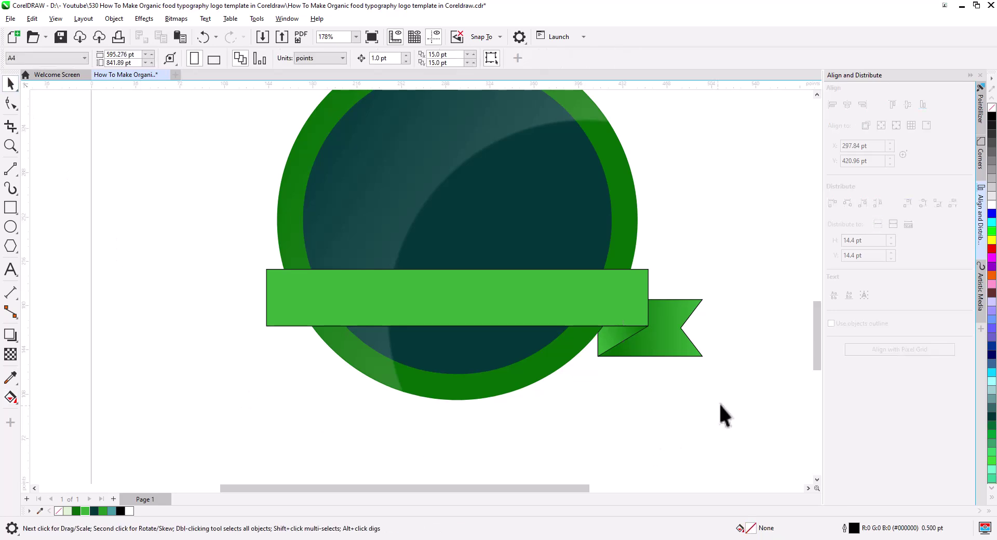
# Copy the right ribbon tail and its fold to the left of the badge and mirror the copy horizontally.
pyautogui.moveTo(349, 312); pyautogui.dragTo(341, 272)
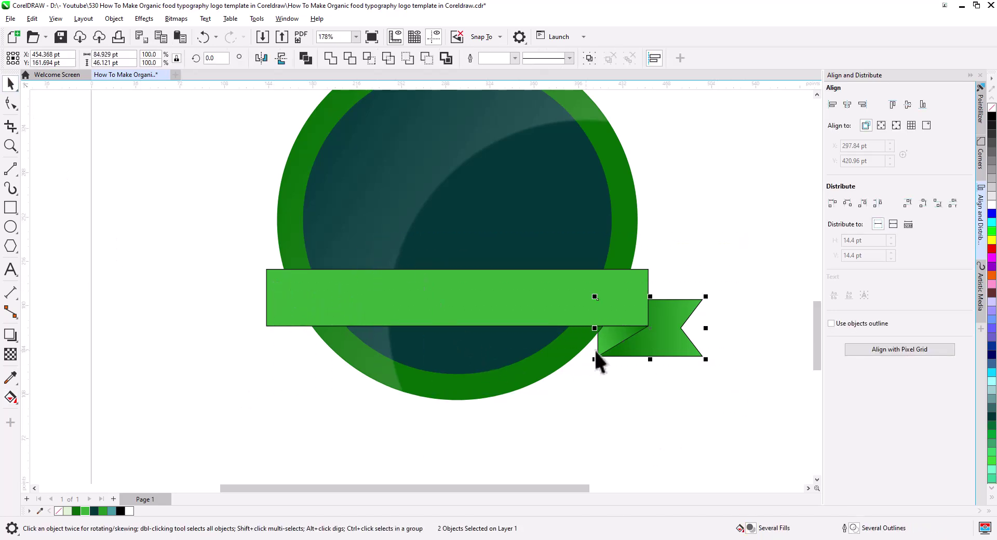
pyautogui.moveTo(670, 353); pyautogui.dragTo(143, 358)
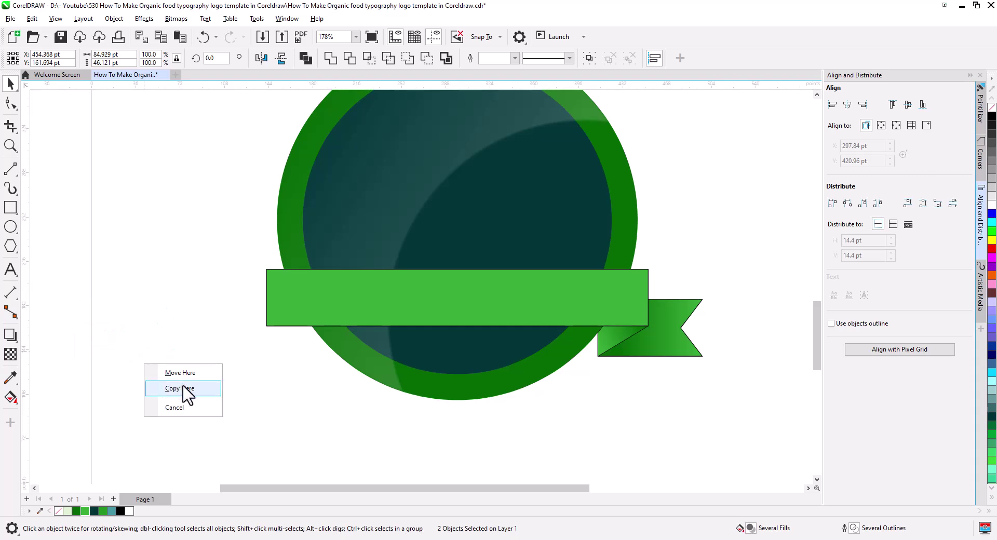
pyautogui.click(185, 391)
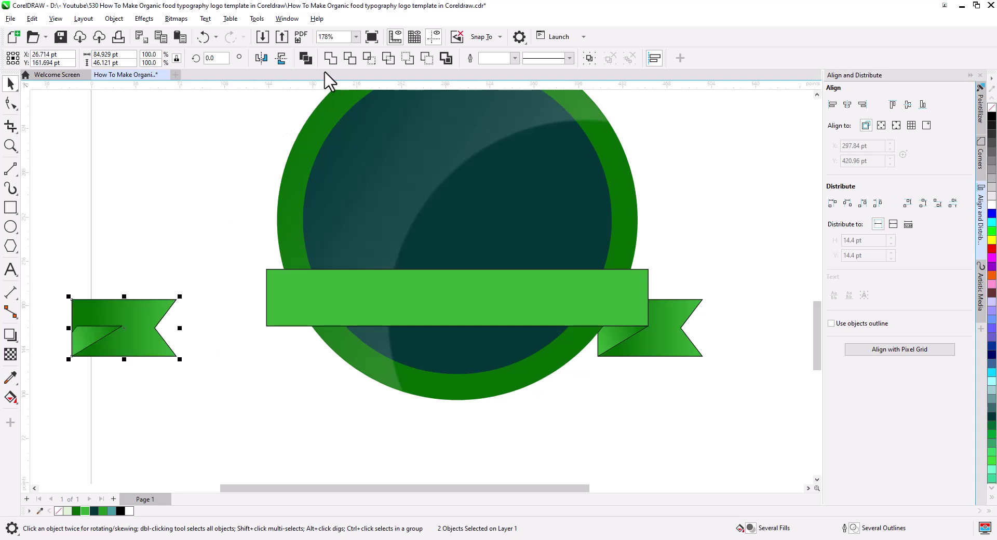
pyautogui.click(261, 58)
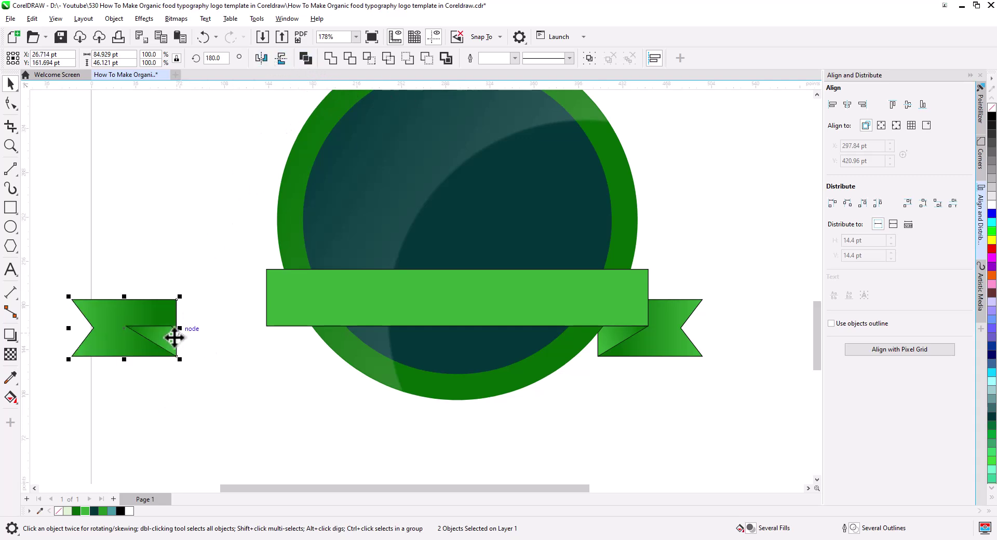
# Place the mirrored tail behind the banner's left end, sent to the back of the page, with its fold meeting the banner's lower-left corner.
pyautogui.scroll(3, 185, 342)
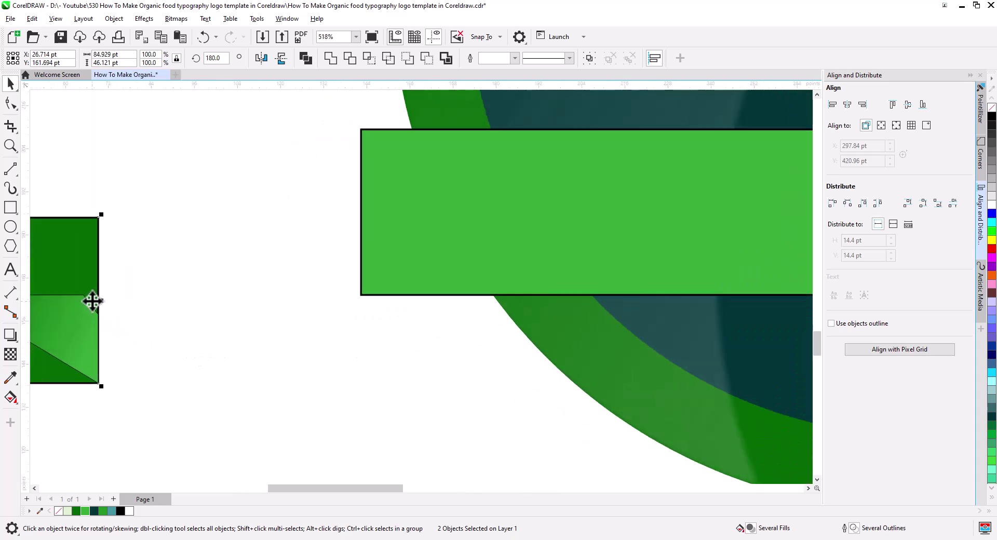
pyautogui.moveTo(86, 299); pyautogui.dragTo(495, 304)
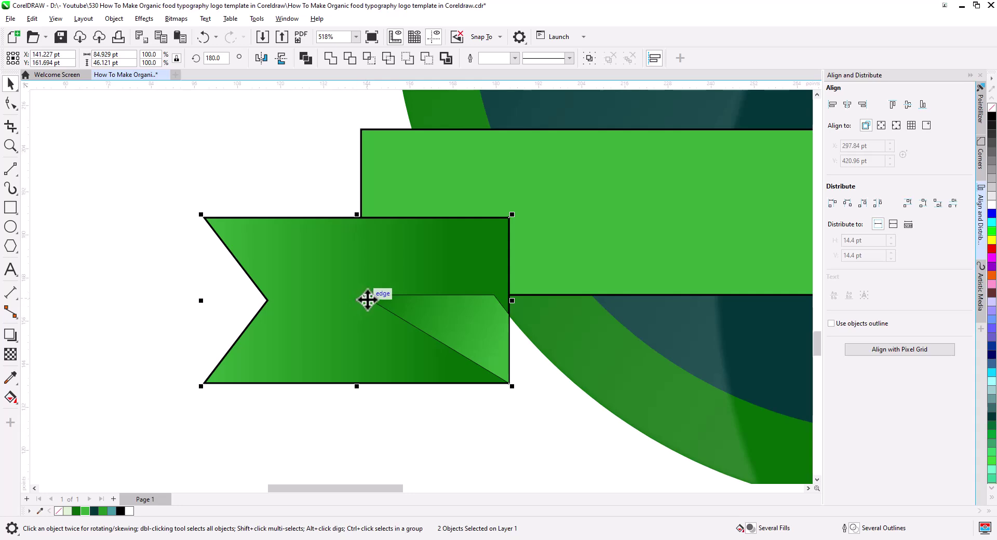
pyautogui.rightClick(312, 324)
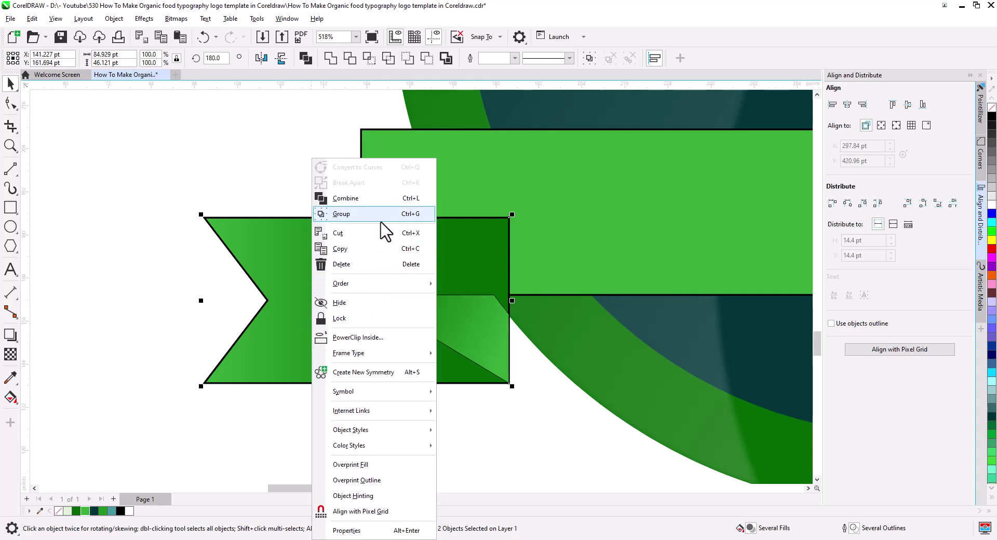
pyautogui.moveTo(379, 284)
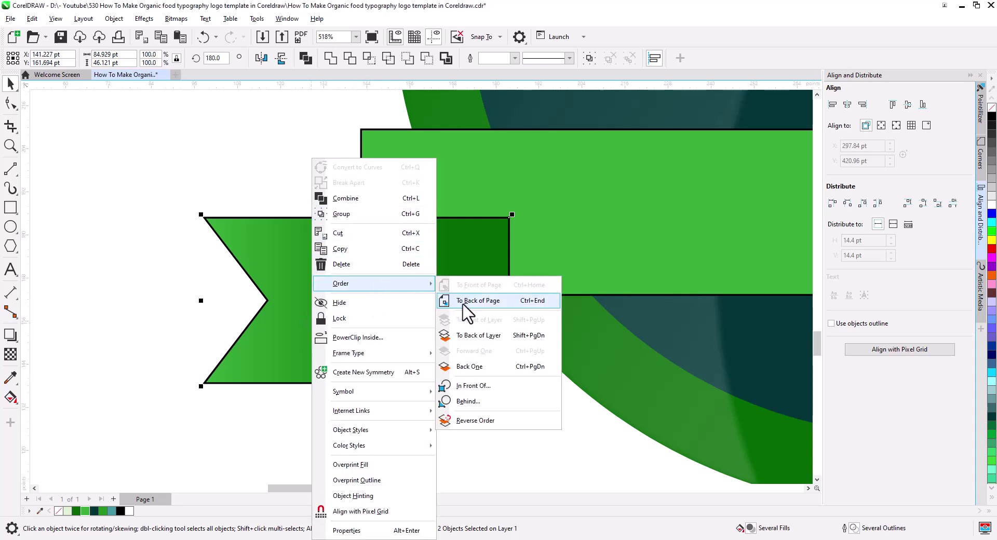
pyautogui.click(465, 303)
pyautogui.moveTo(420, 341); pyautogui.dragTo(294, 346)
pyautogui.moveTo(237, 295); pyautogui.dragTo(363, 295)
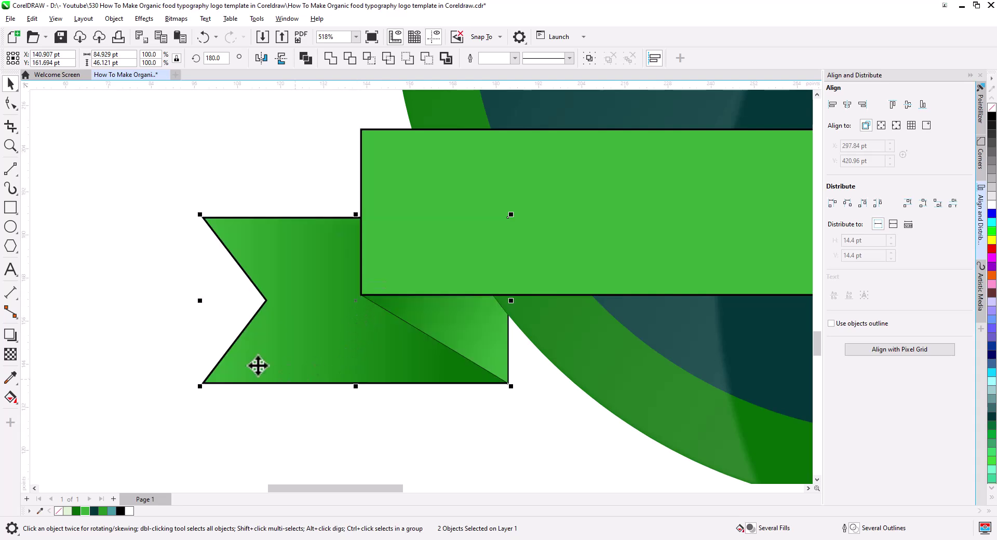
pyautogui.click(213, 303)
# Remove the outlines from the banner, both ribbon tails and their folds.
pyautogui.scroll(-6, 353, 319)
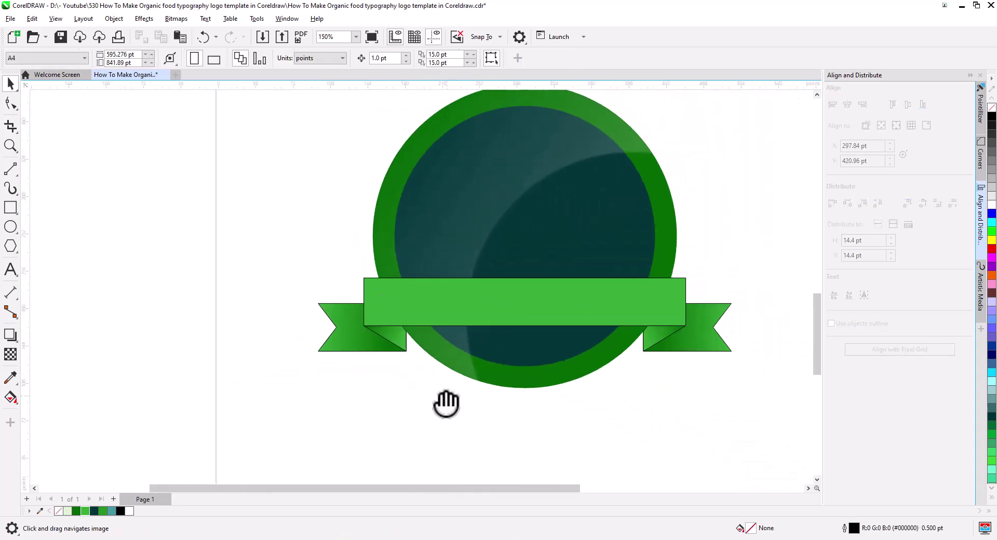
pyautogui.moveTo(708, 353); pyautogui.dragTo(366, 297)
pyautogui.moveTo(190, 228); pyautogui.dragTo(190, 228)
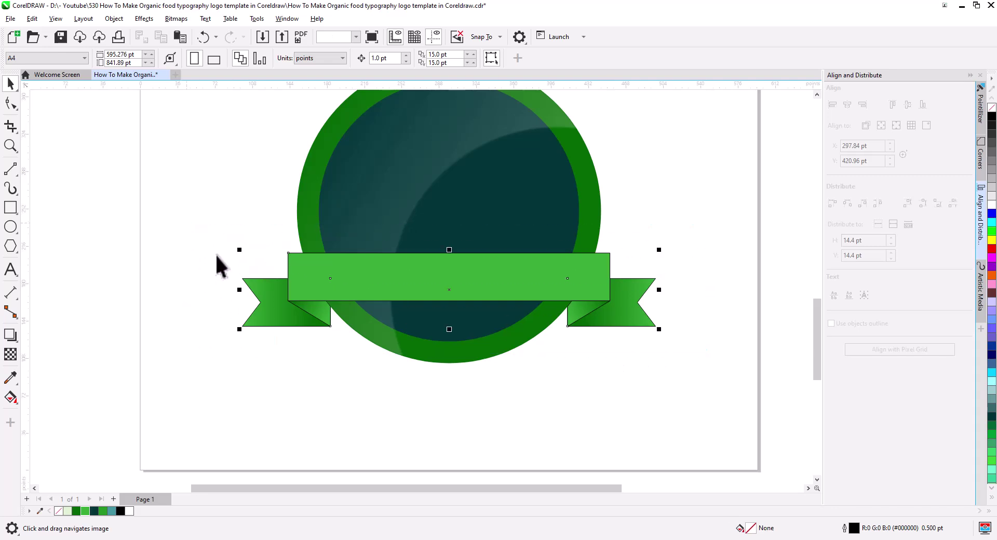
pyautogui.rightClick(991, 109)
pyautogui.click(677, 336)
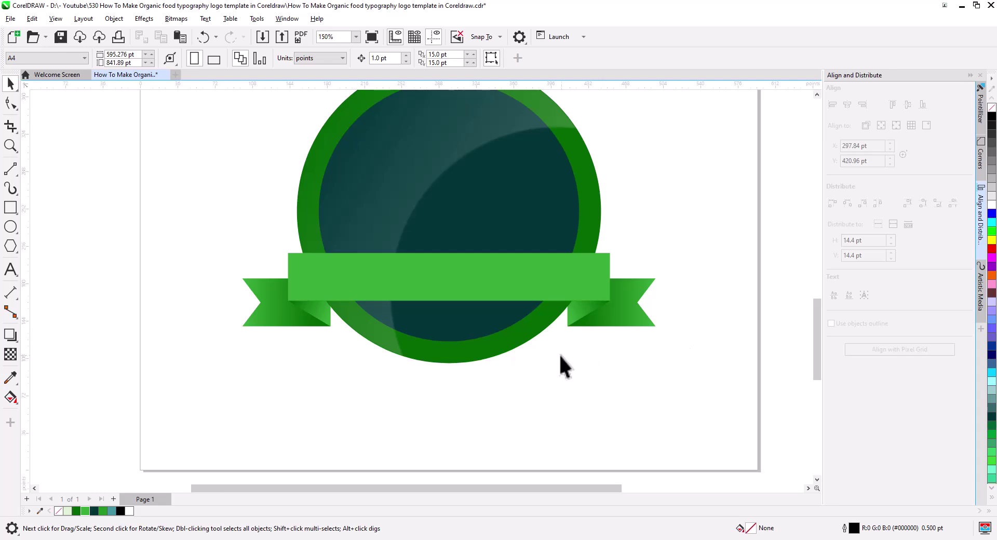
# Apply an elliptical fountain fill centred on the banner and stretch it nearly to the banner's ends.
pyautogui.moveTo(560, 355); pyautogui.dragTo(566, 387)
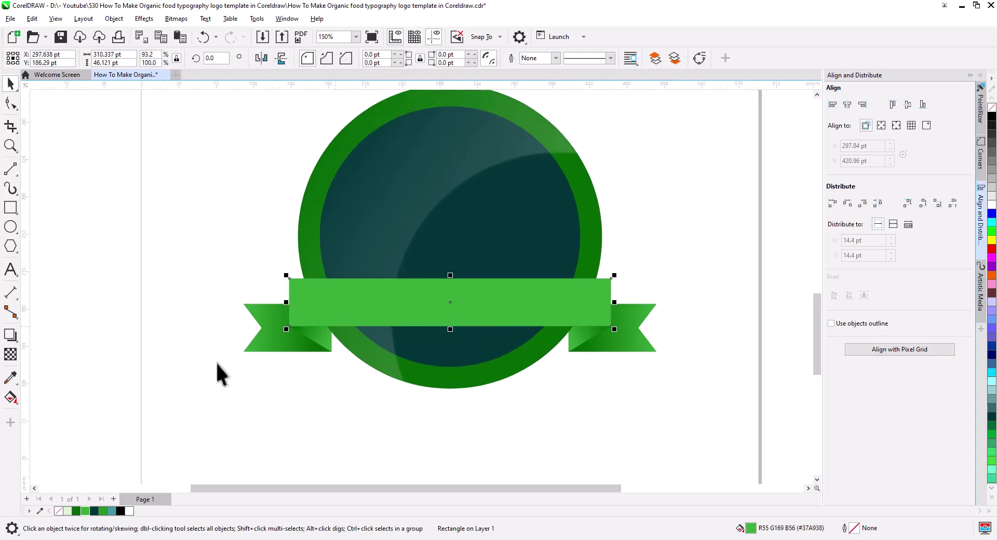
pyautogui.click(10, 397)
pyautogui.moveTo(432, 300); pyautogui.dragTo(478, 311)
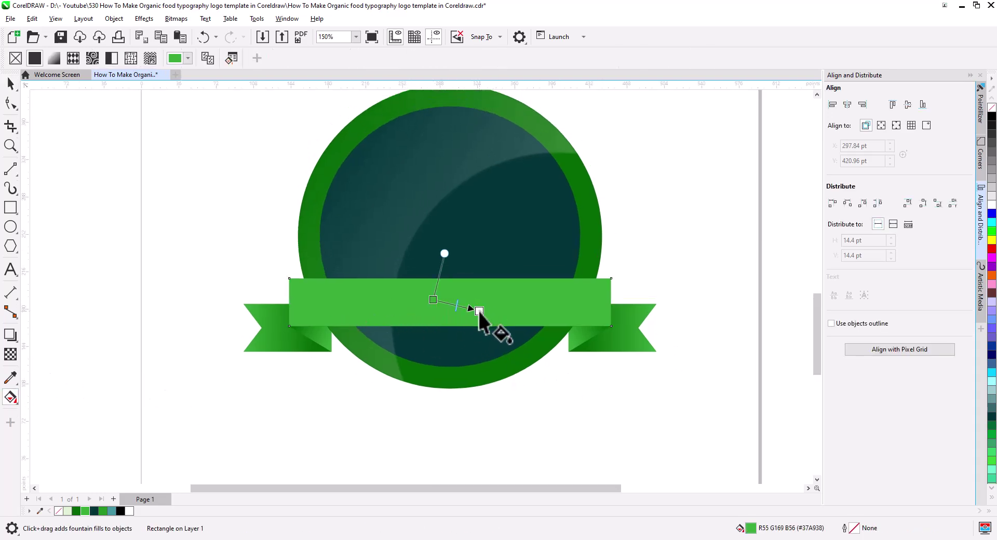
pyautogui.click(228, 58)
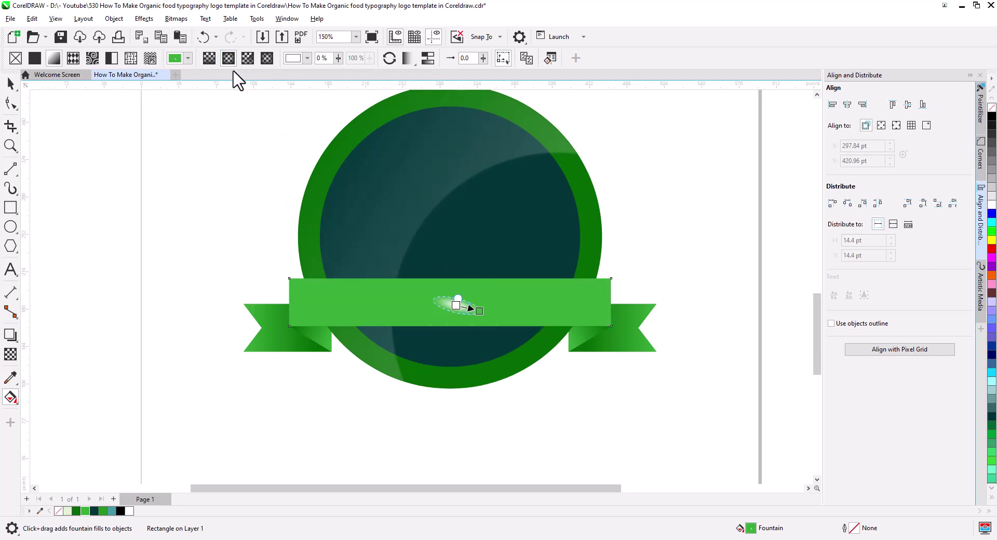
pyautogui.moveTo(460, 306); pyautogui.dragTo(465, 279)
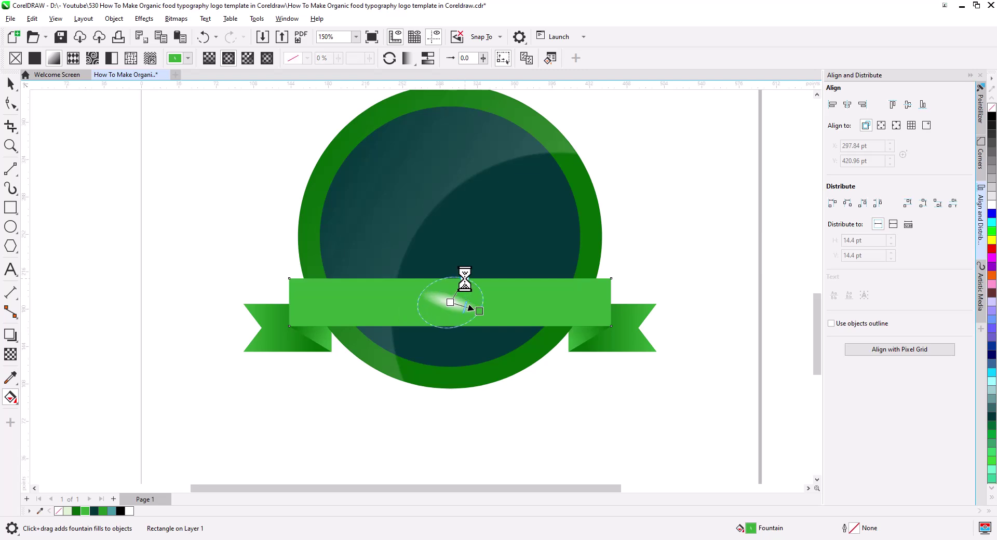
pyautogui.moveTo(479, 311); pyautogui.dragTo(580, 311)
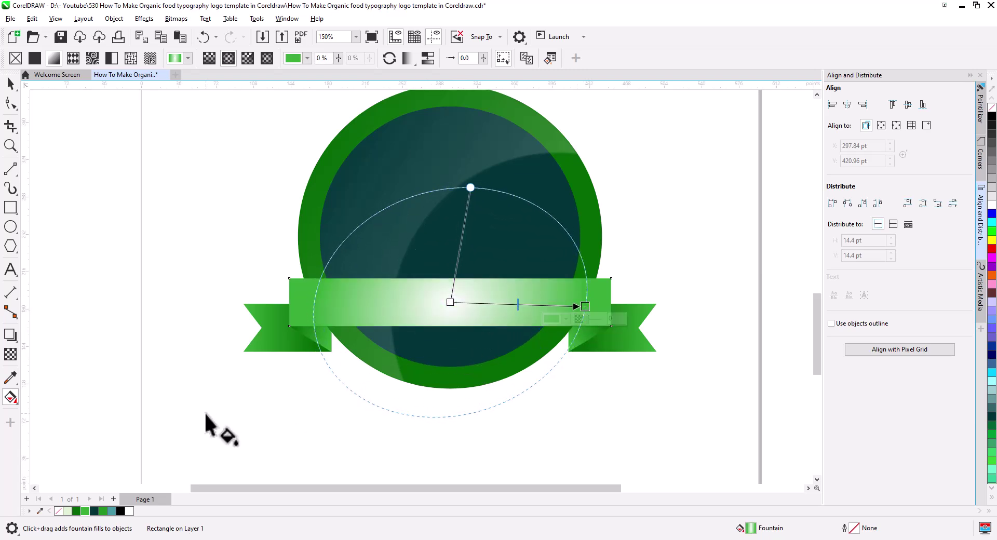
# Color the banner's elliptical fountain fill light green at the centre and a slightly darker green at the outer edge.
pyautogui.moveTo(397, 346); pyautogui.dragTo(450, 303)
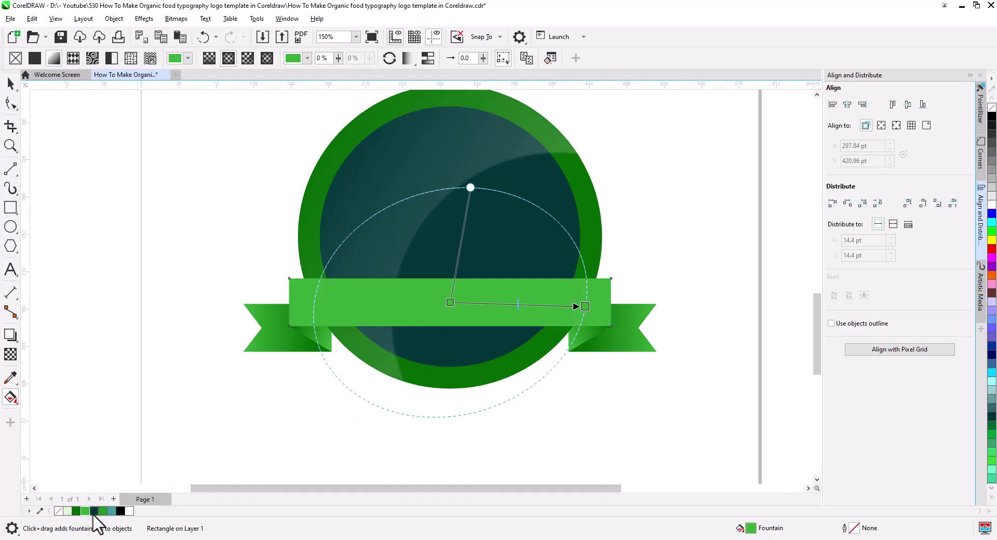
pyautogui.moveTo(256, 388); pyautogui.dragTo(587, 306)
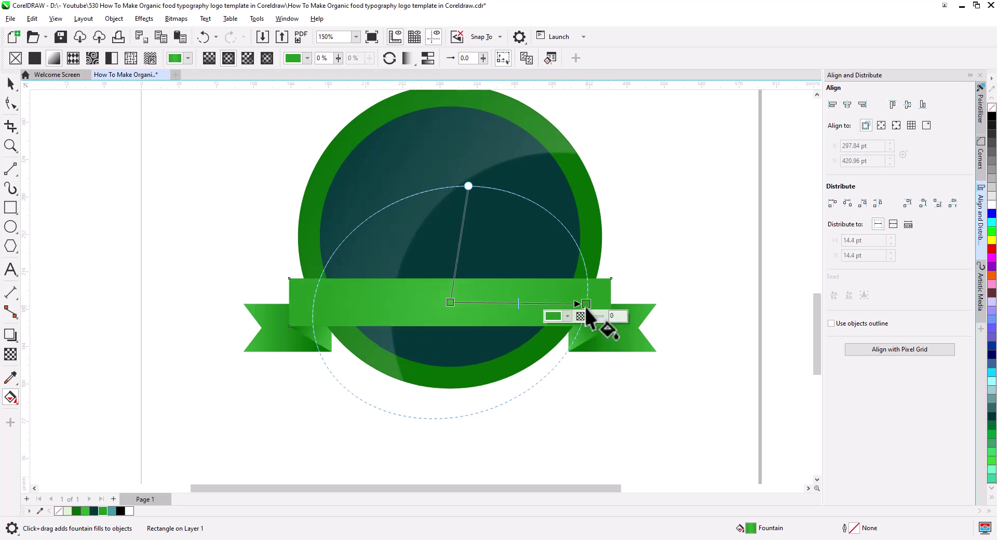
pyautogui.click(10, 83)
pyautogui.click(175, 316)
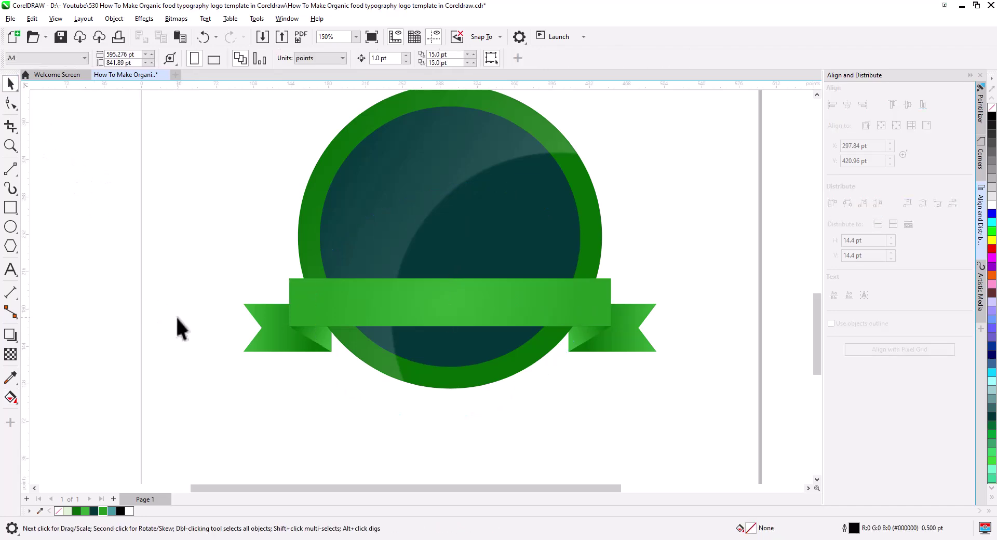
# Edit the badge's PowerClip contents and shift the glossy highlight's transparency start inward from the circle's upper-left edge.
pyautogui.click(451, 218)
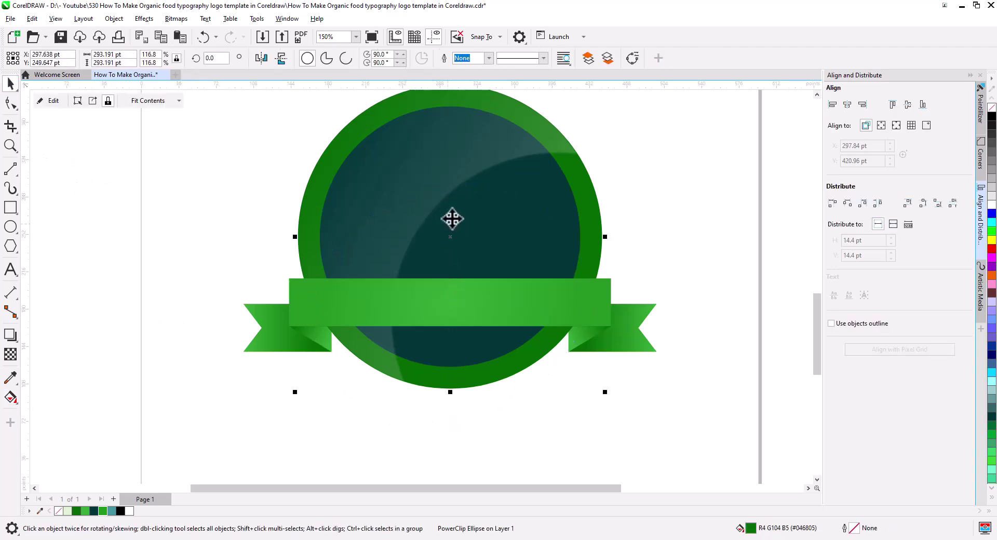
pyautogui.click(49, 102)
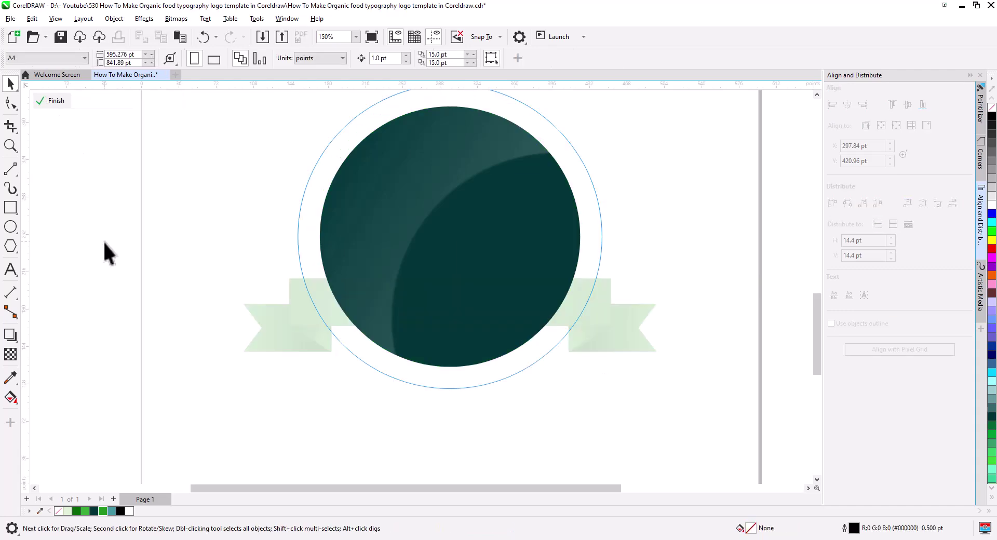
pyautogui.click(407, 242)
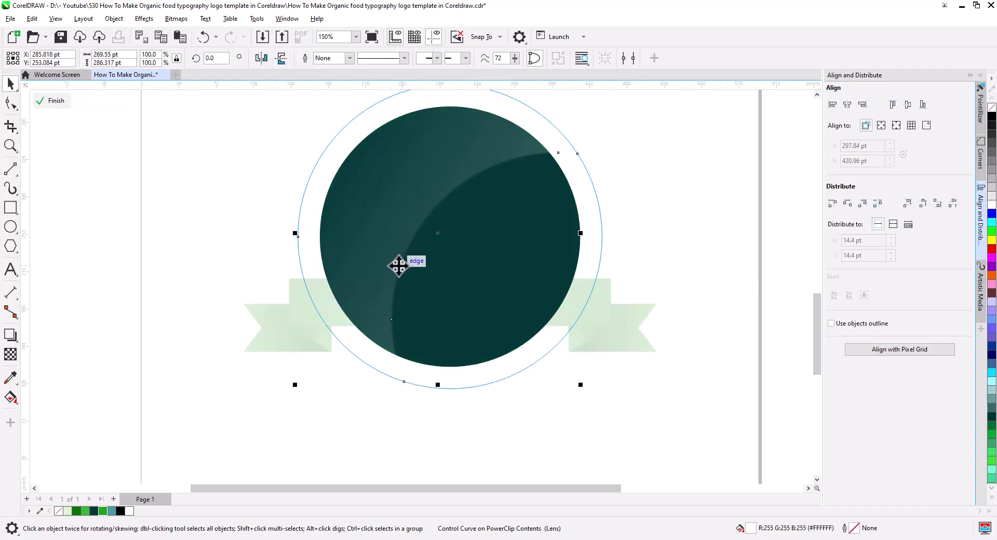
pyautogui.click(11, 354)
pyautogui.scroll(-2, 440, 321)
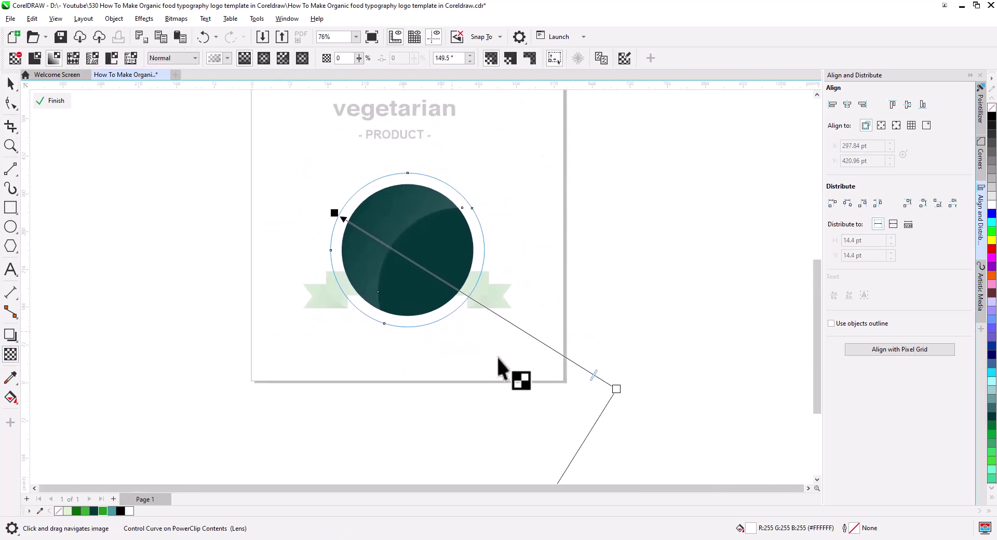
pyautogui.moveTo(337, 215); pyautogui.dragTo(356, 236)
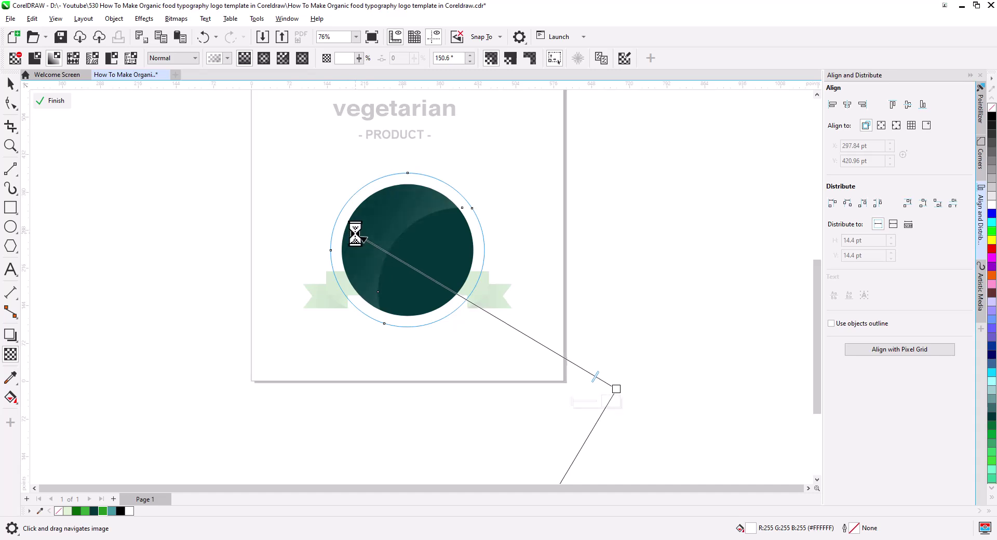
pyautogui.click(41, 100)
pyautogui.scroll(2, 283, 244)
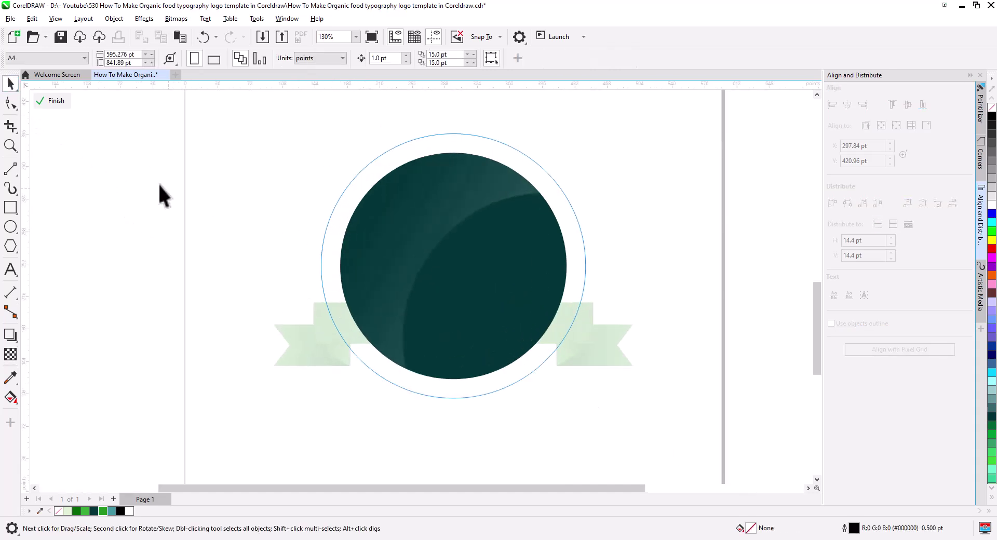
pyautogui.click(112, 239)
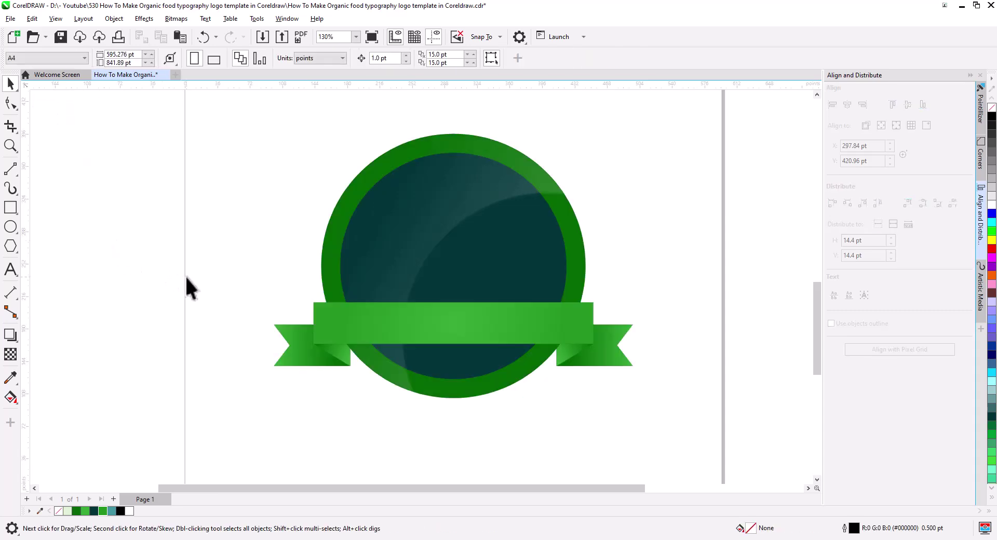
# Apply a linear fountain fill to the badge's outer ring, from dark green at its lower right to medium green at its upper left.
pyautogui.scroll(-1, 185, 275)
pyautogui.moveTo(185, 275); pyautogui.dragTo(144, 295)
pyautogui.scroll(2, 401, 385)
pyautogui.click(390, 391)
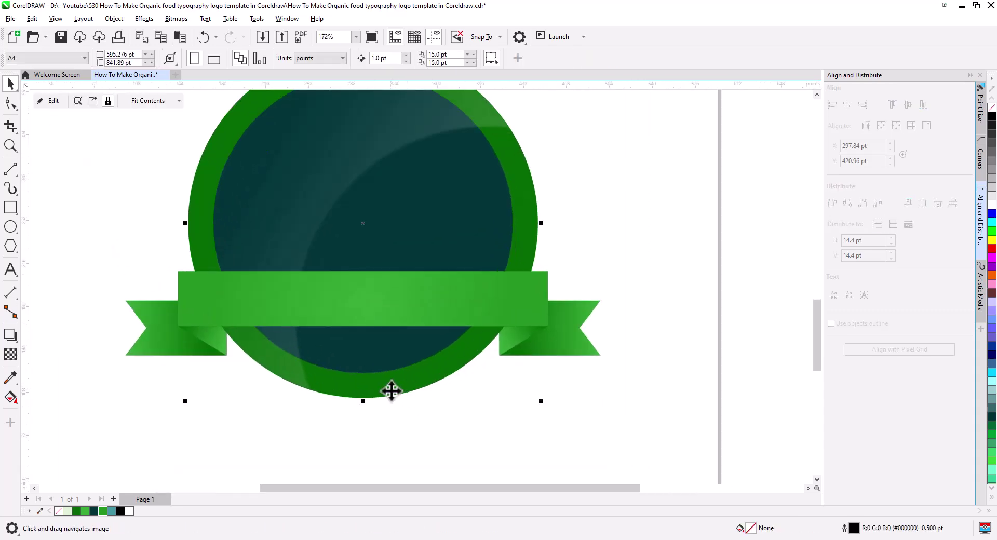
pyautogui.moveTo(390, 390); pyautogui.dragTo(376, 404)
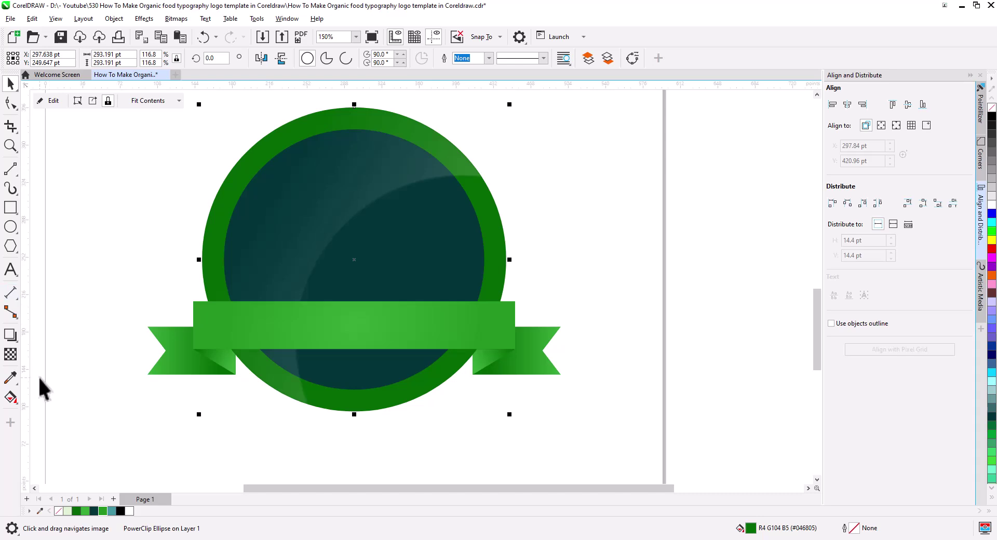
pyautogui.click(12, 397)
pyautogui.moveTo(425, 384); pyautogui.dragTo(276, 148)
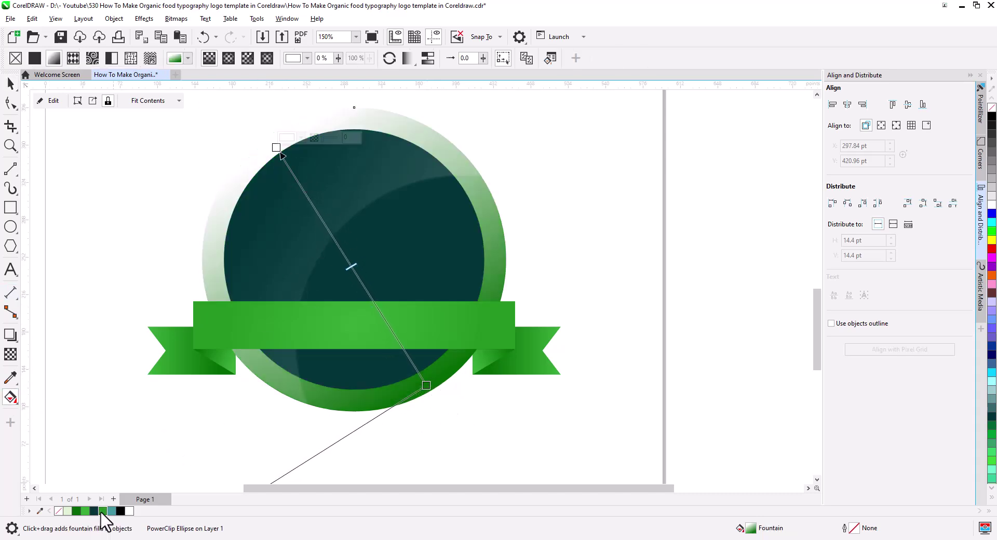
pyautogui.moveTo(273, 190); pyautogui.dragTo(277, 147)
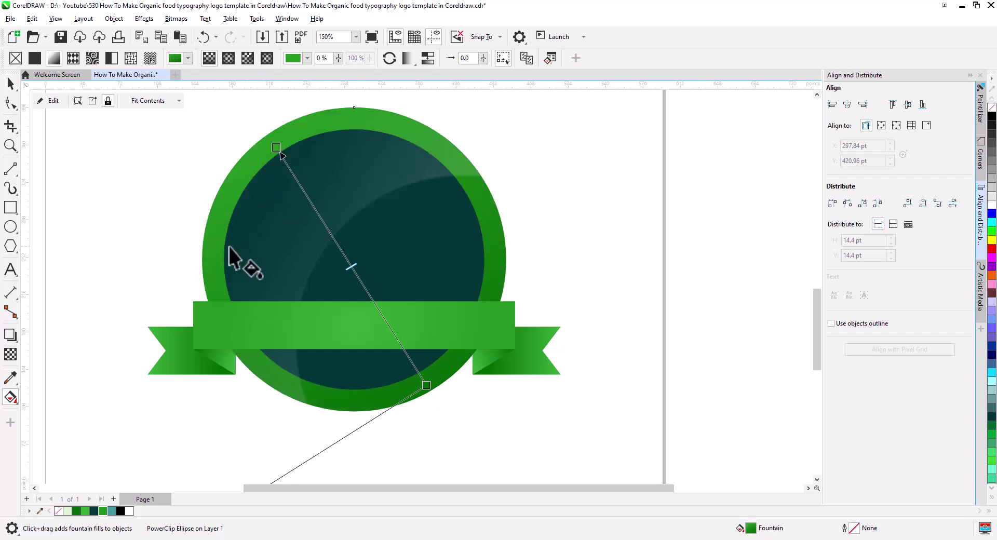
# Recolor the ring gradient's upper-left end light green and shorten the gradient to end near the banner's top edge.
pyautogui.moveTo(92, 510); pyautogui.dragTo(296, 162)
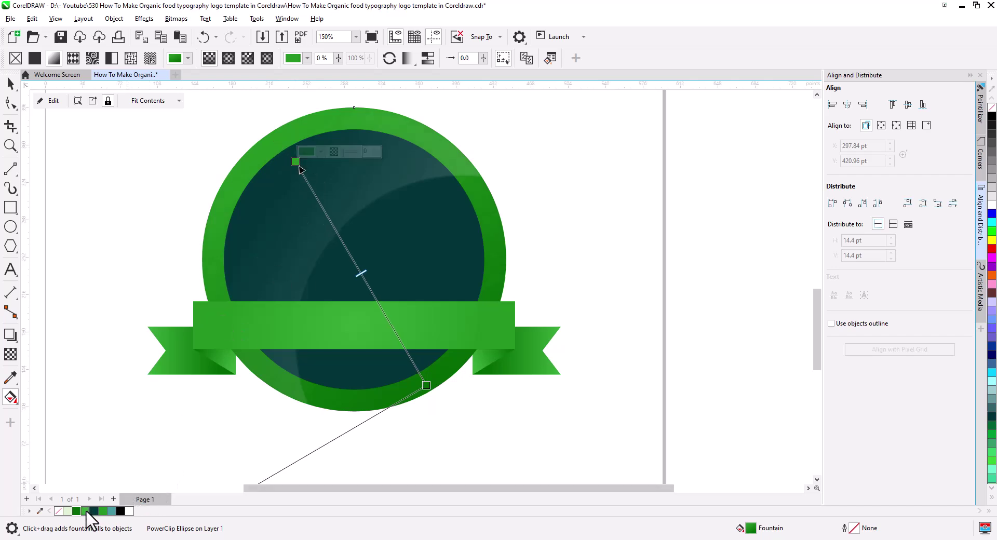
pyautogui.moveTo(88, 512); pyautogui.dragTo(233, 270)
pyautogui.moveTo(294, 167); pyautogui.dragTo(296, 163)
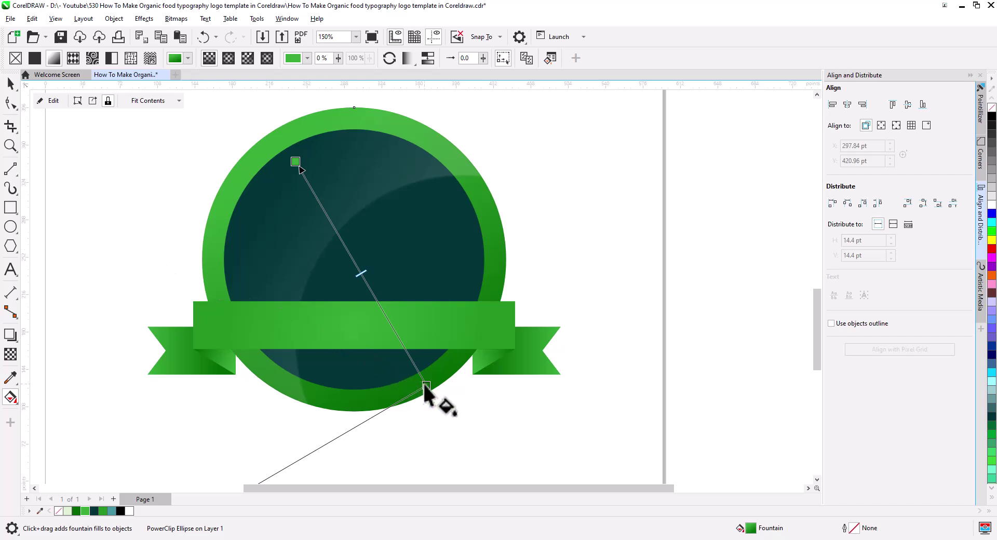
pyautogui.moveTo(421, 384); pyautogui.dragTo(356, 306)
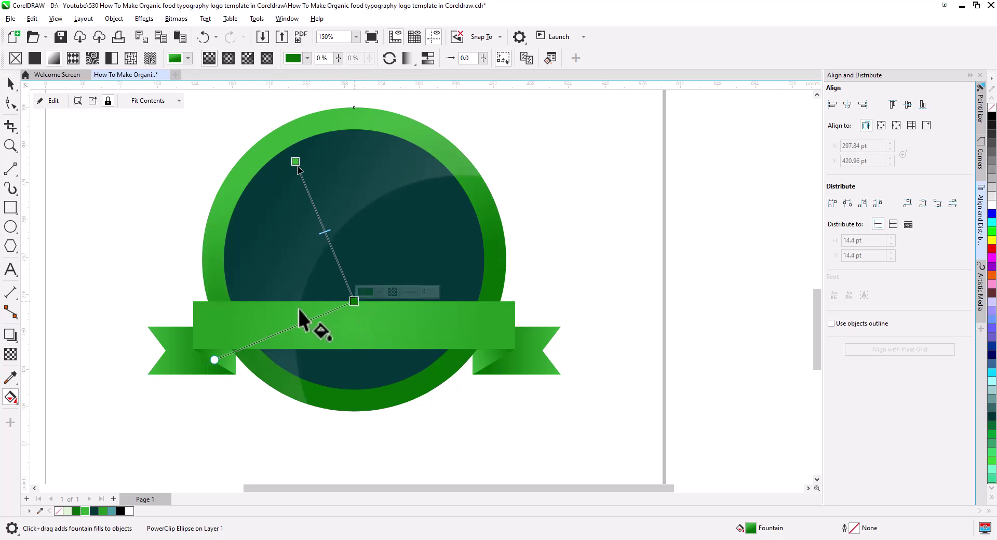
pyautogui.click(10, 83)
pyautogui.click(135, 223)
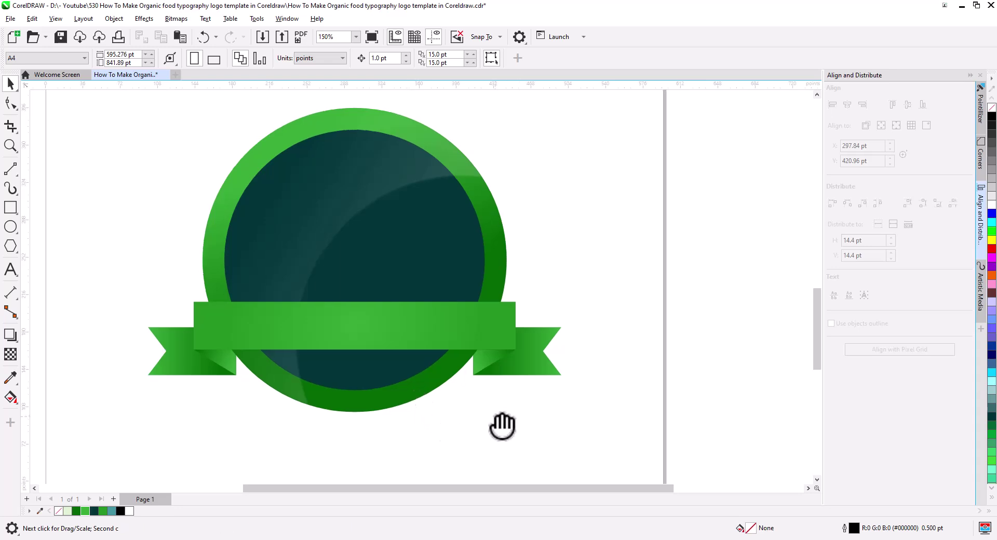
# Move the PURE, vegetarian and - PRODUCT - texts together onto the badge, with vegetarian over the banner.
pyautogui.scroll(-3, 499, 421)
pyautogui.moveTo(493, 443); pyautogui.dragTo(496, 452)
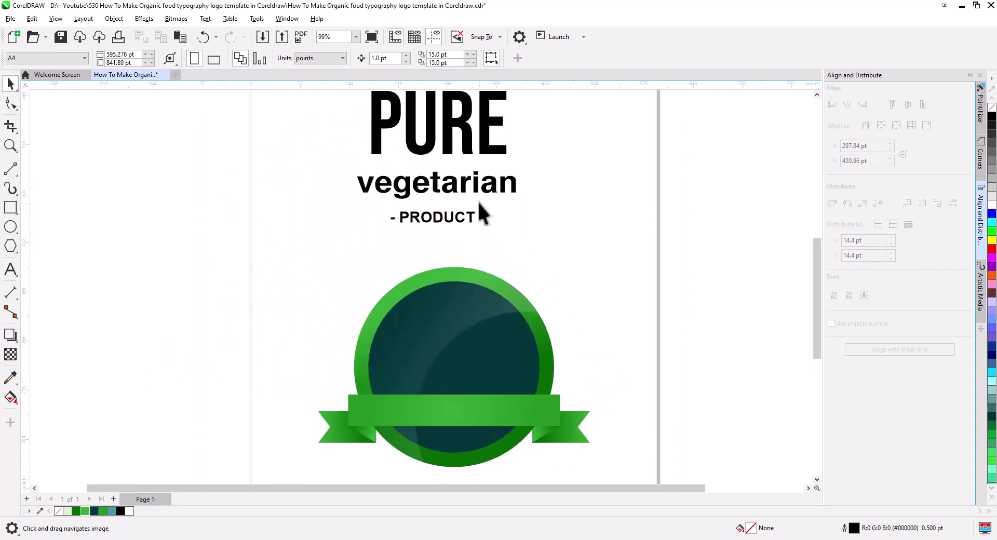
pyautogui.click(447, 147)
pyautogui.moveTo(529, 226); pyautogui.dragTo(326, 90)
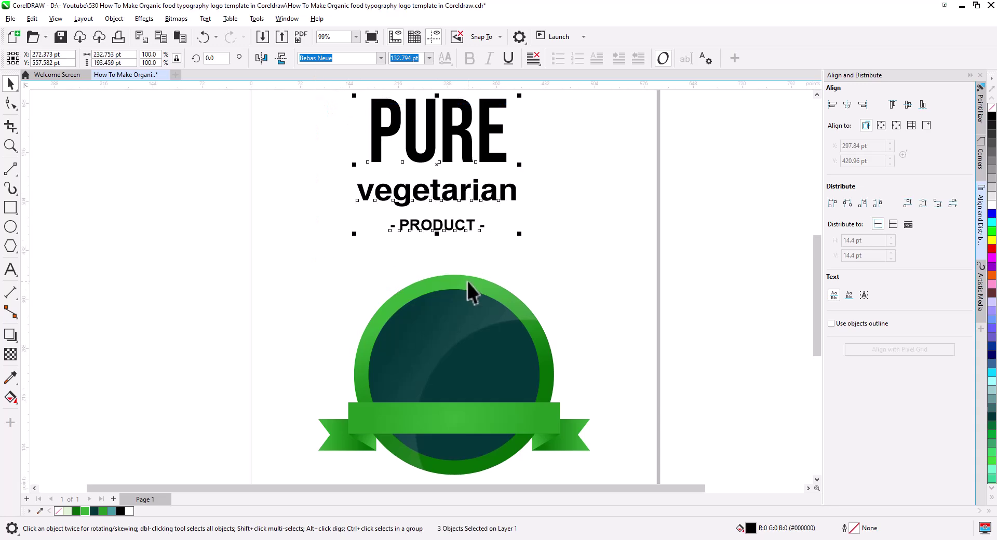
pyautogui.moveTo(468, 289); pyautogui.dragTo(470, 195)
pyautogui.moveTo(461, 134); pyautogui.dragTo(485, 376)
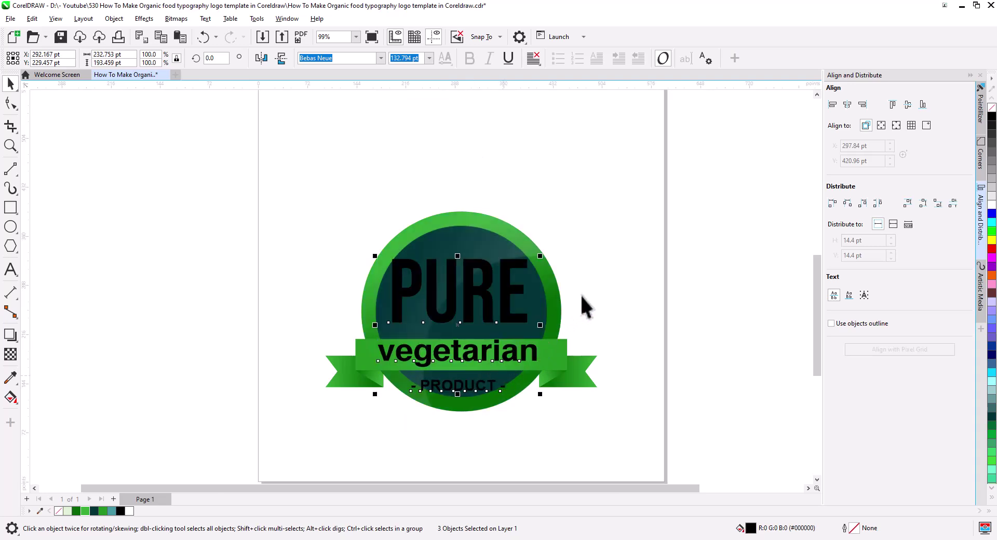
pyautogui.click(596, 287)
# Scale the PURE text down to about 127 pt and centre it horizontally on the badge circle.
pyautogui.scroll(2, 572, 282)
pyautogui.moveTo(572, 282); pyautogui.dragTo(652, 300)
pyautogui.scroll(1, 648, 291)
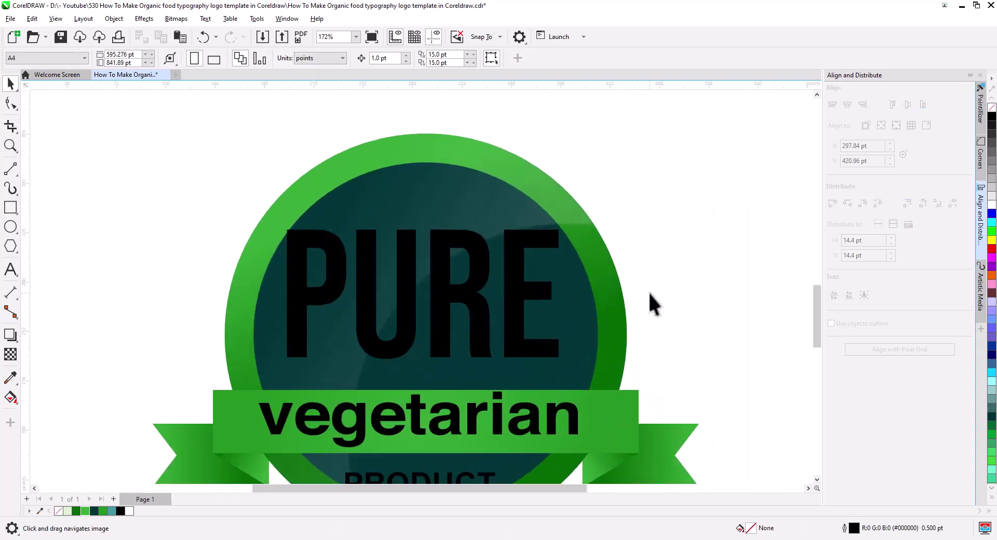
pyautogui.click(529, 311)
pyautogui.moveTo(565, 365); pyautogui.dragTo(560, 363)
pyautogui.keyDown('shift'); pyautogui.click(543, 229); pyautogui.keyUp('shift')
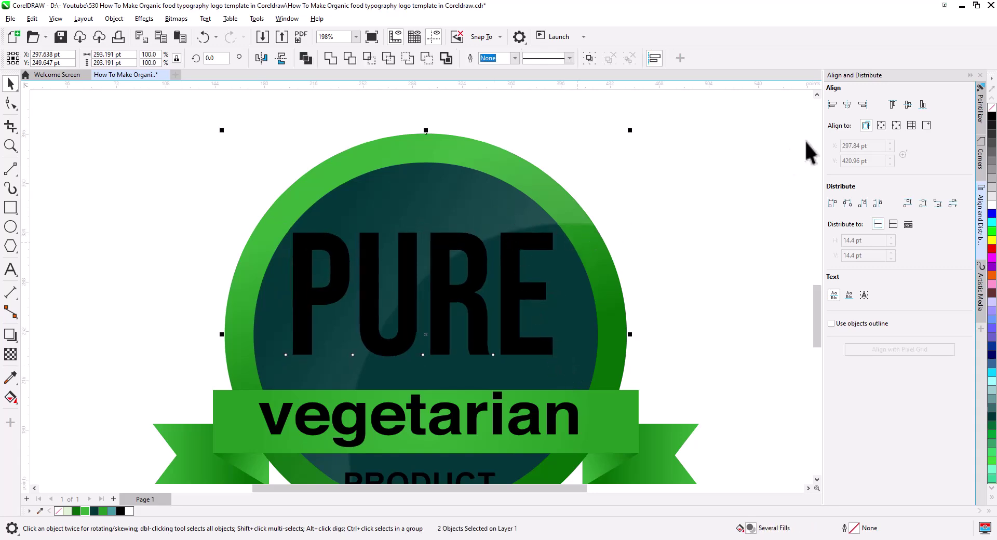
pyautogui.click(846, 104)
# Color the PURE text white and place it inside the badge circle's PowerClip.
pyautogui.click(507, 300)
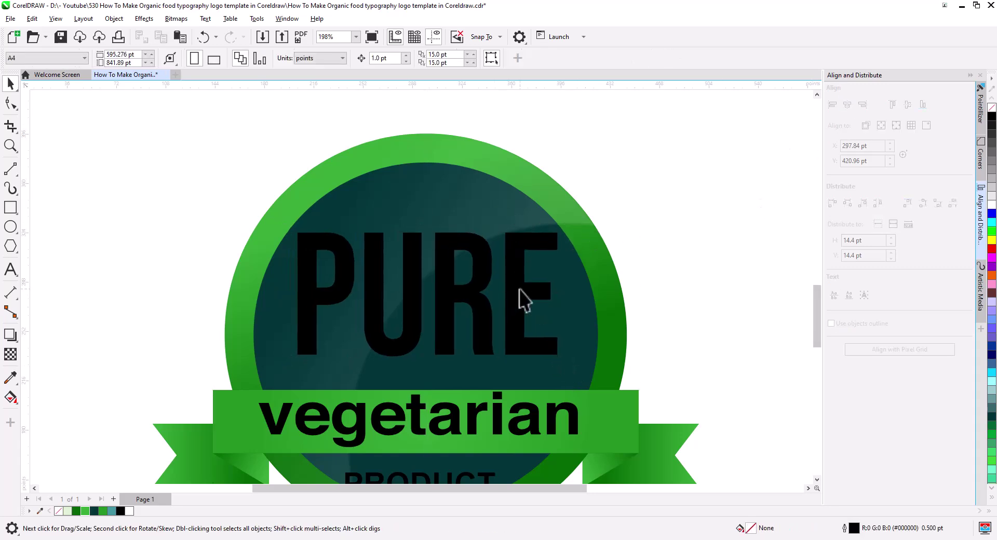
pyautogui.click(990, 207)
pyautogui.moveTo(675, 294); pyautogui.dragTo(681, 236)
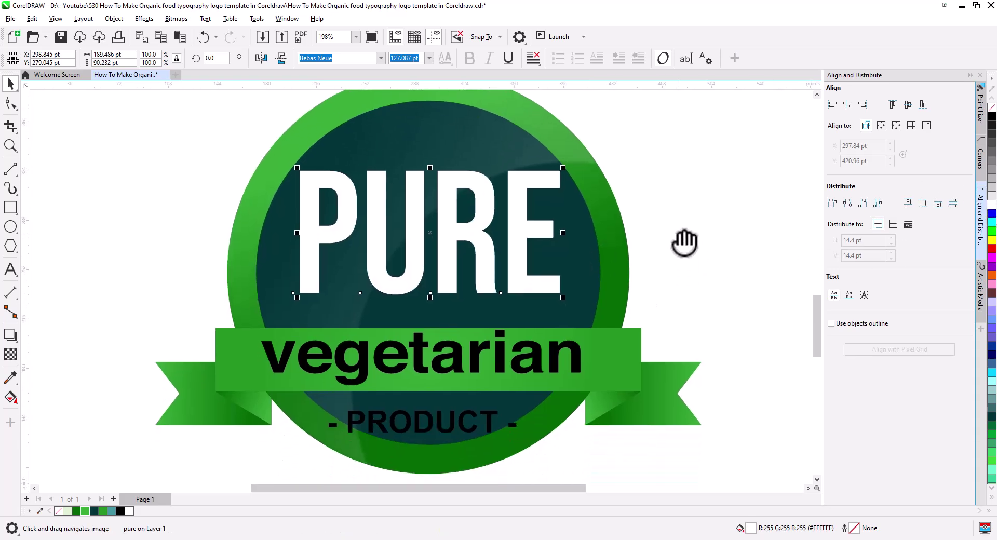
pyautogui.rightClick(520, 272)
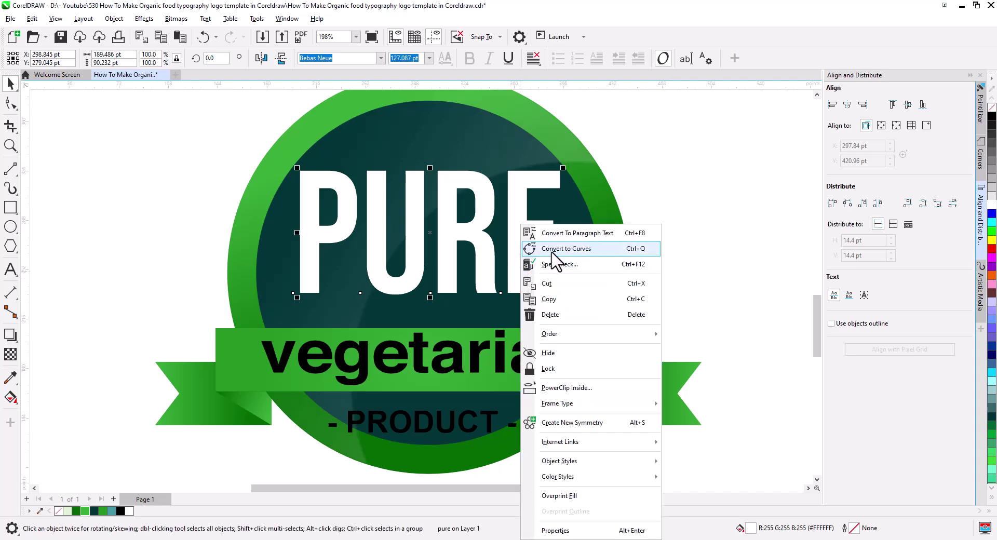
pyautogui.click(574, 368)
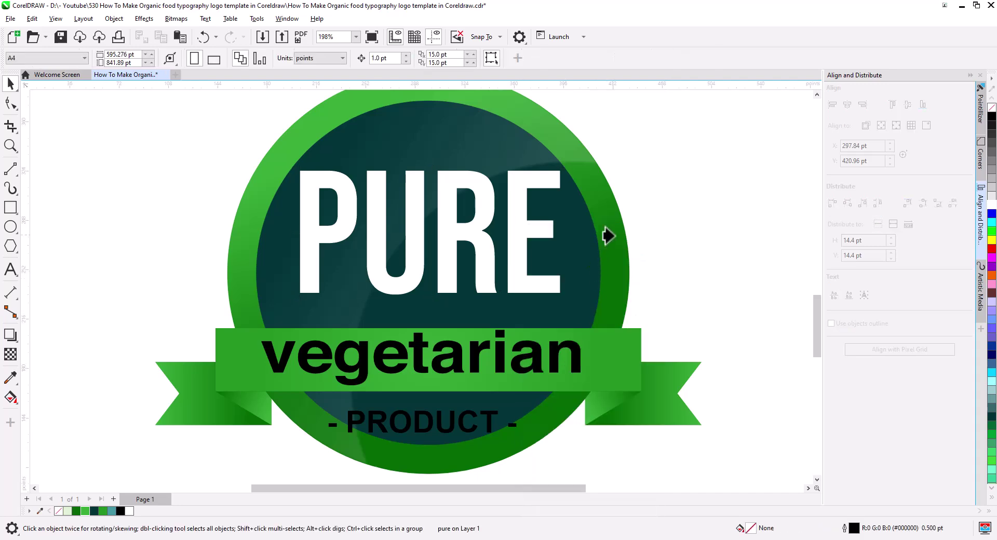
pyautogui.click(391, 229)
# Bring the glossy highlight in front of the PURE text within the badge's PowerClip contents.
pyautogui.click(50, 100)
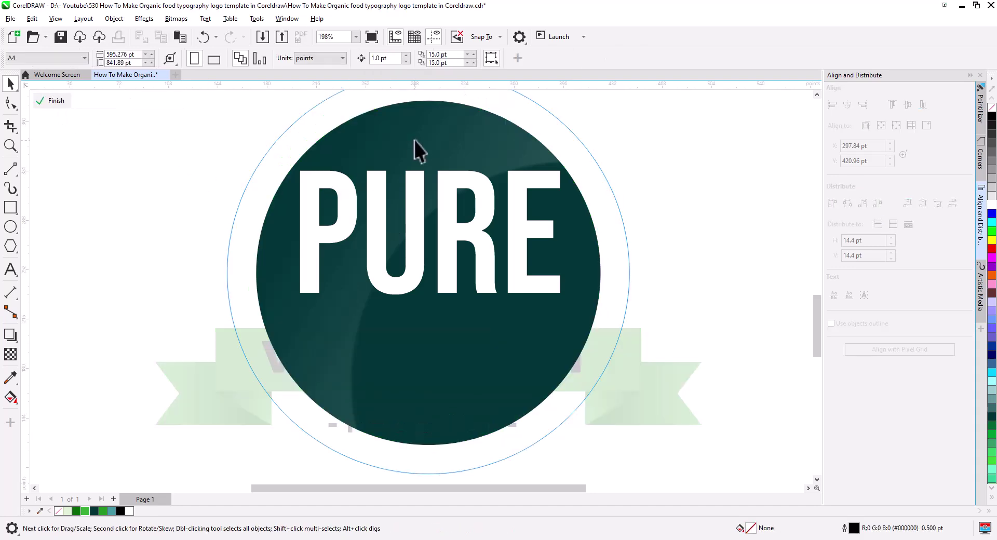
pyautogui.click(438, 155)
pyautogui.rightClick(464, 158)
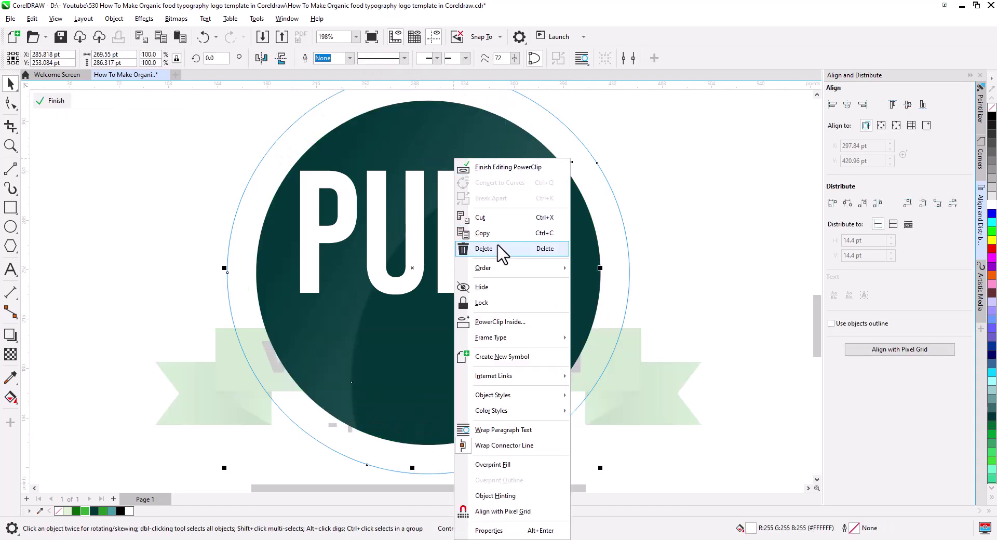
pyautogui.moveTo(498, 269)
pyautogui.click(613, 304)
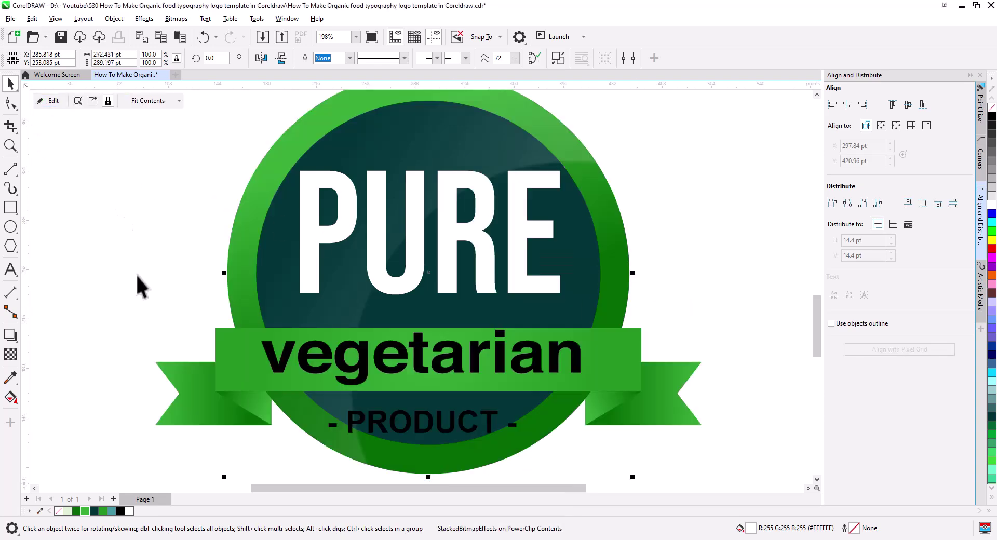
pyautogui.keyDown('ctrl'); pyautogui.click(133, 310); pyautogui.keyUp('ctrl')
# Restyle the vegetarian text on the banner as white, non-bold Helvetica at about 33 pt.
pyautogui.scroll(-1, 374, 372)
pyautogui.moveTo(374, 371); pyautogui.dragTo(351, 325)
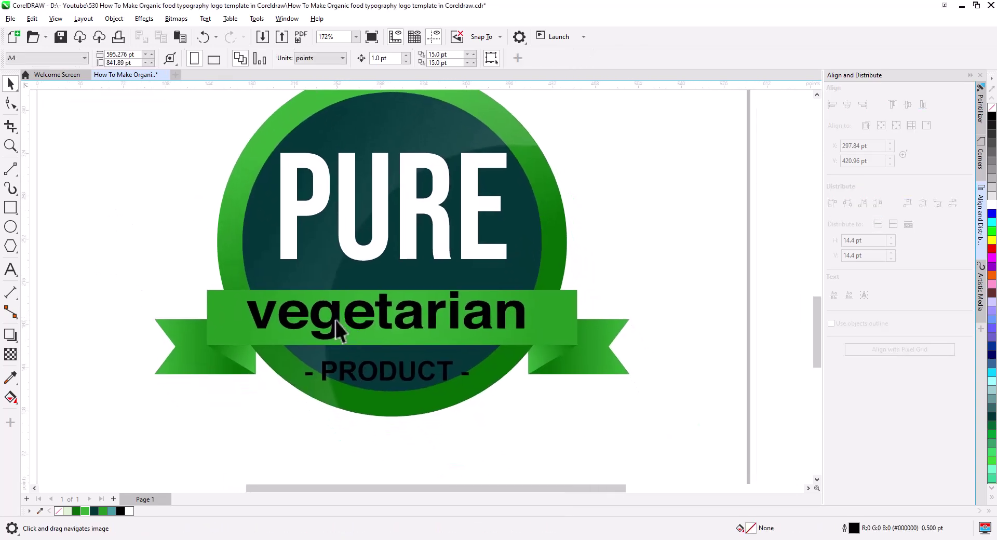
pyautogui.moveTo(528, 343); pyautogui.dragTo(496, 338)
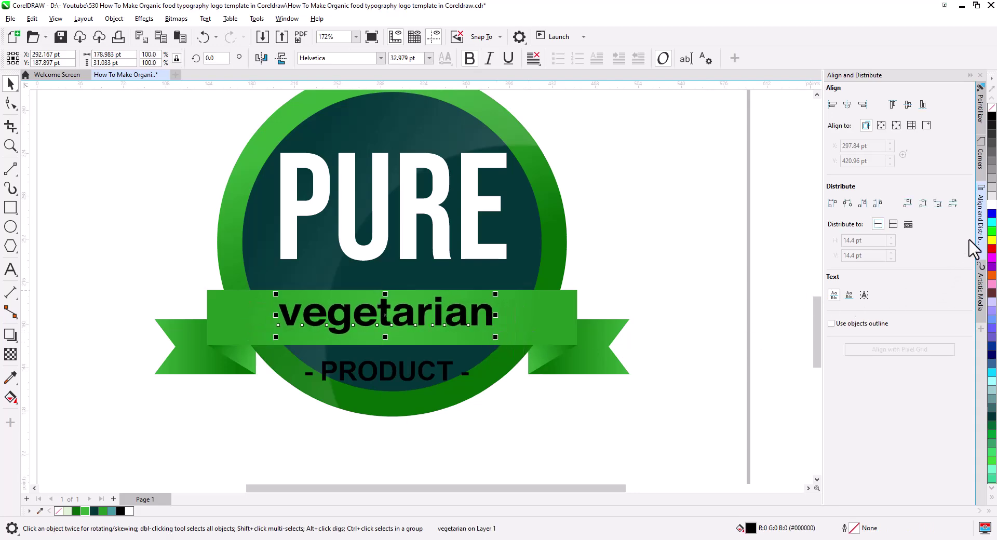
pyautogui.click(991, 207)
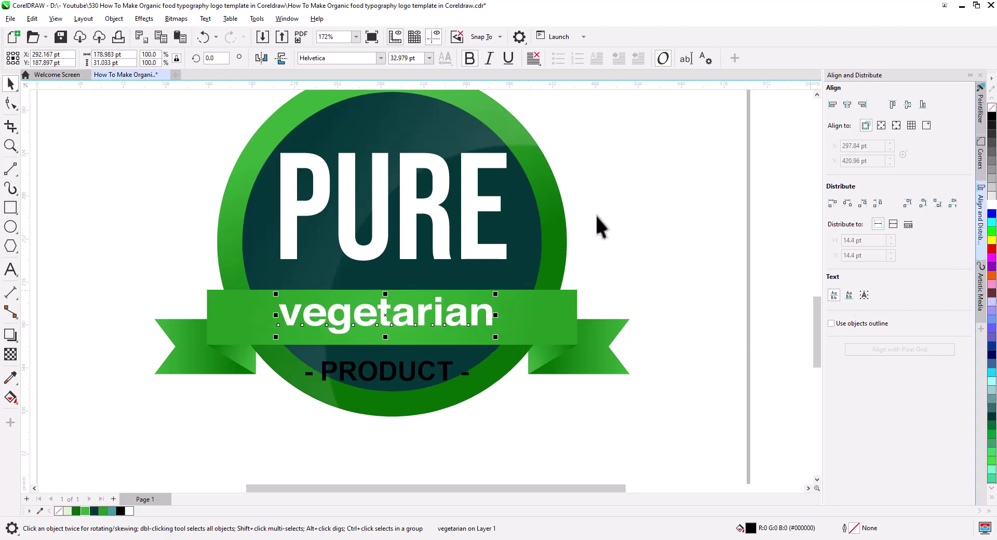
pyautogui.click(469, 58)
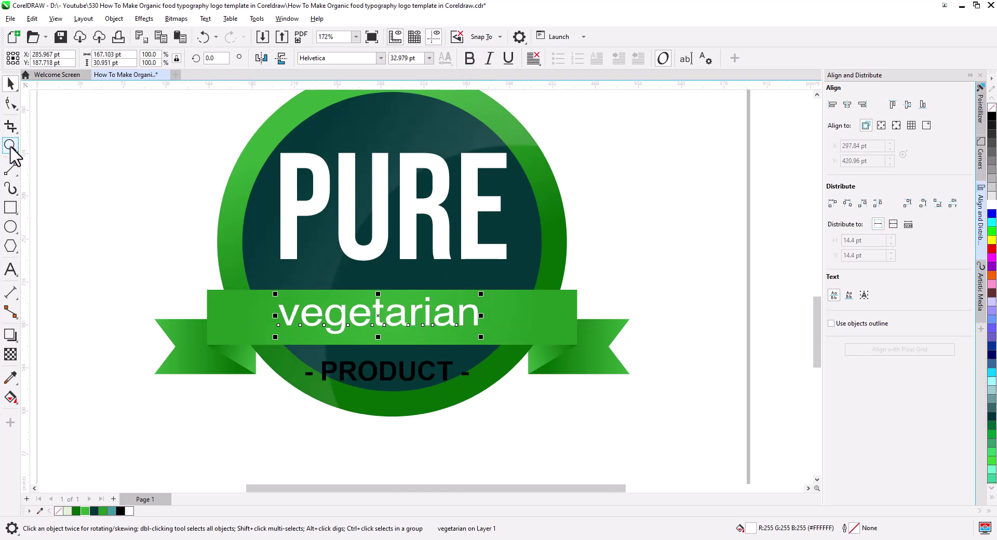
# Widen the letter spacing of the vegetarian text and centre it horizontally on the banner.
pyautogui.click(11, 103)
pyautogui.moveTo(482, 338); pyautogui.dragTo(544, 338)
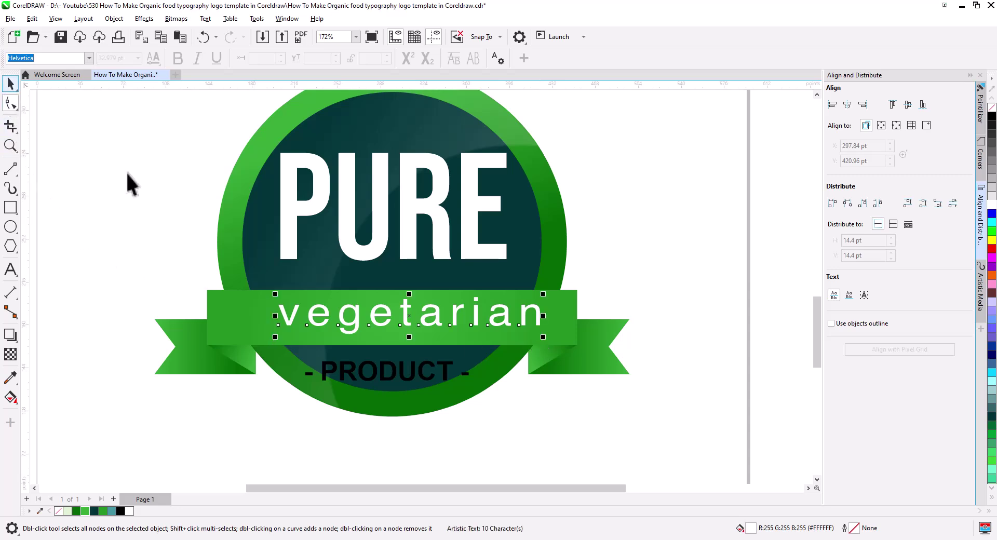
pyautogui.press('space')
pyautogui.keyDown('shift'); pyautogui.click(240, 316); pyautogui.keyUp('shift')
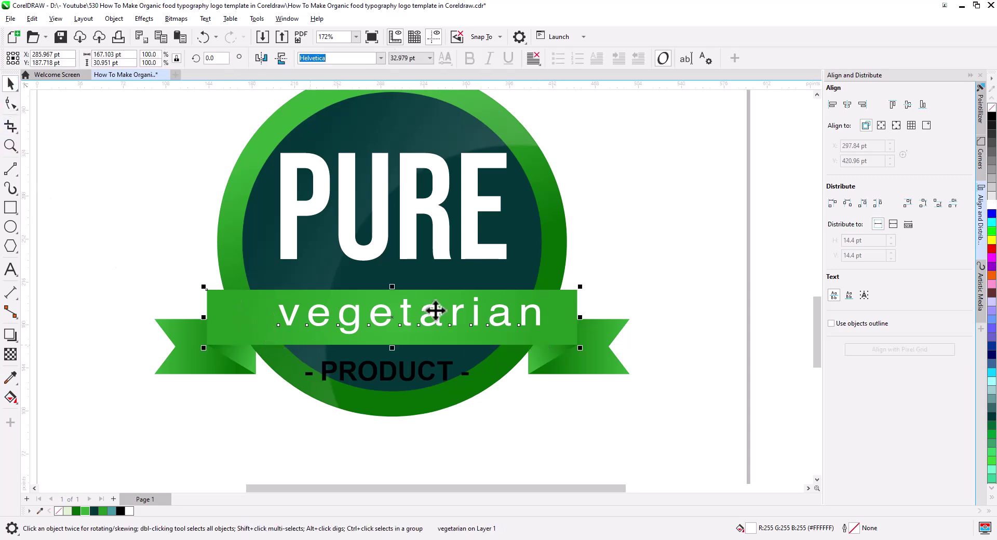
pyautogui.click(845, 104)
pyautogui.press('Escape')
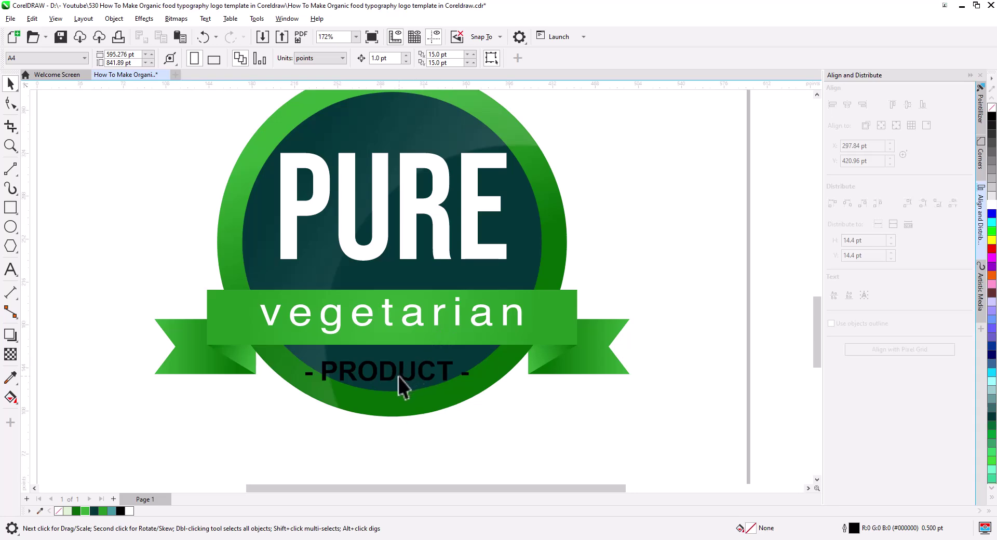
# Nudge the - PRODUCT - text up, scale it down to about 18 pt and color it white.
pyautogui.click(402, 378)
pyautogui.moveTo(401, 375); pyautogui.dragTo(403, 372)
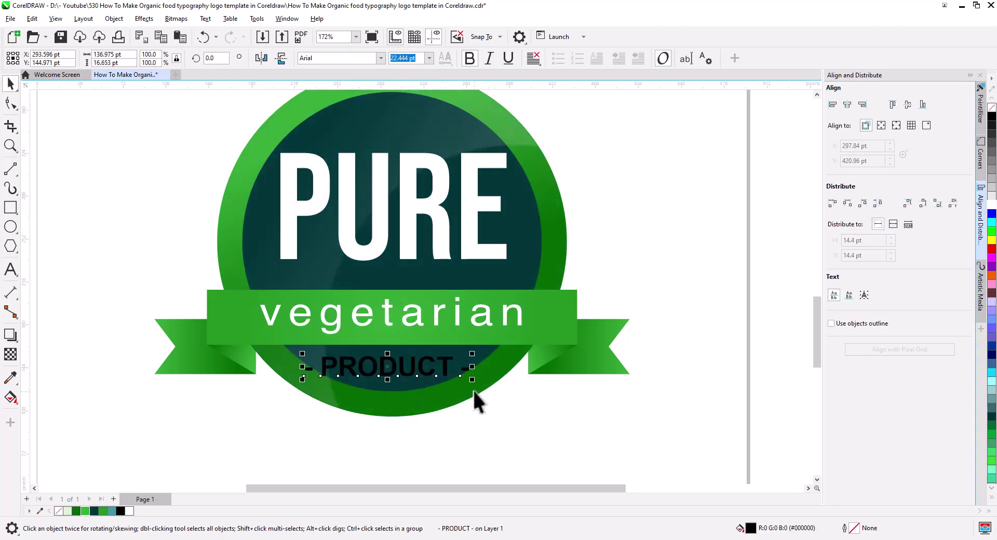
pyautogui.moveTo(472, 380); pyautogui.dragTo(457, 379)
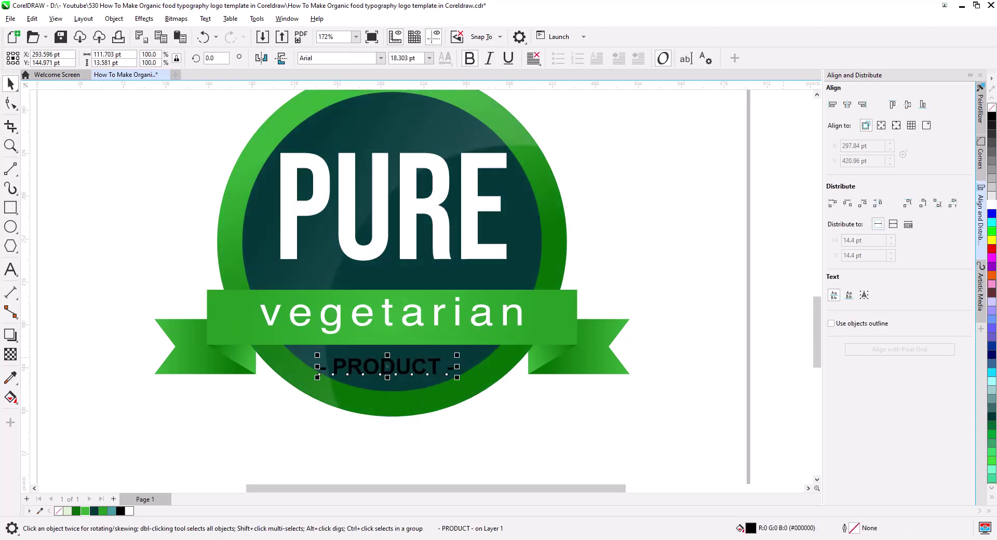
pyautogui.click(992, 205)
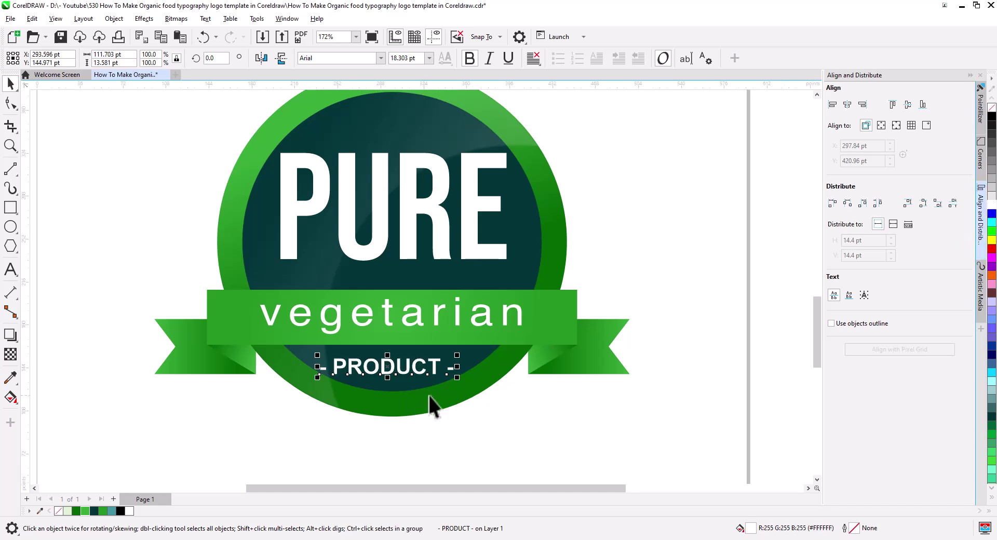
# Centre the - PRODUCT - text horizontally on the badge circle and nudge it slightly up.
pyautogui.keyDown('shift'); pyautogui.click(447, 392); pyautogui.keyUp('shift')
pyautogui.click(847, 104)
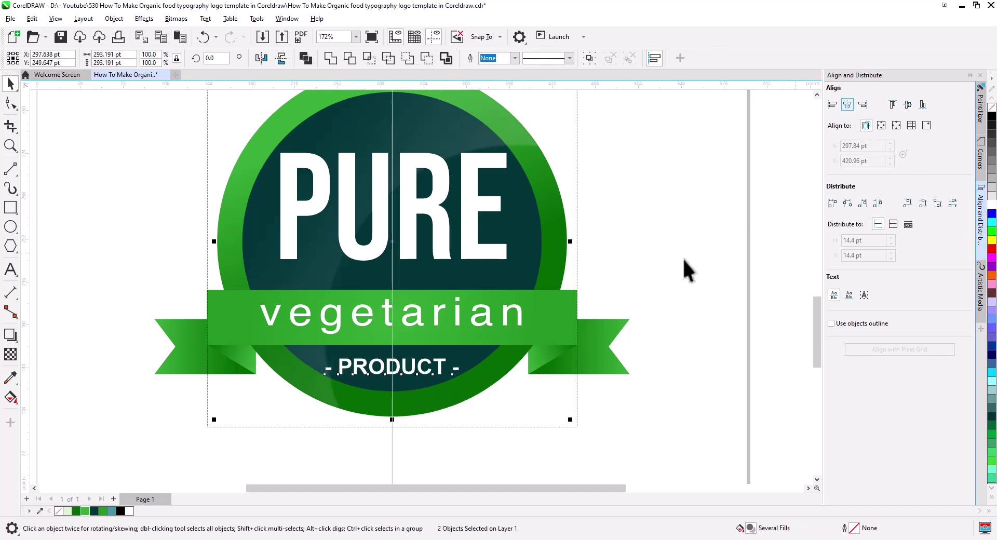
pyautogui.click(683, 257)
pyautogui.moveTo(414, 369); pyautogui.dragTo(413, 366)
pyautogui.click(508, 418)
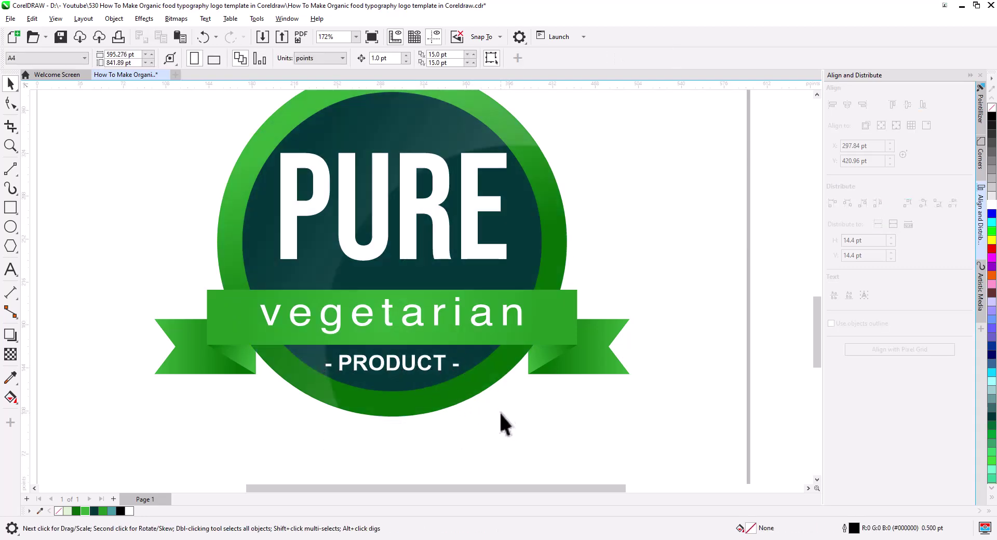
# Move the PURE text slightly down, closer to the banner, inside the badge circle's PowerClip.
pyautogui.scroll(-1, 535, 415)
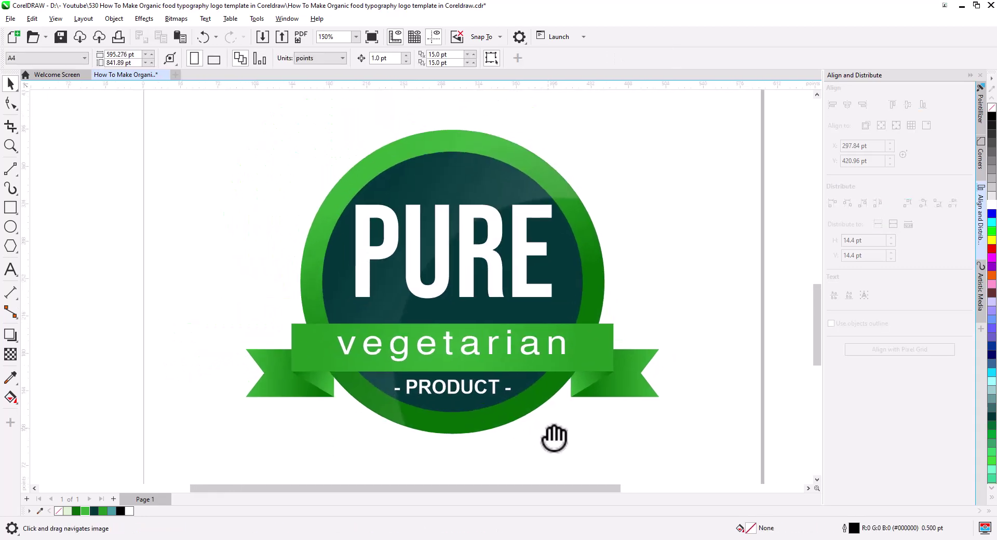
pyautogui.moveTo(554, 438); pyautogui.dragTo(558, 444)
pyautogui.click(507, 299)
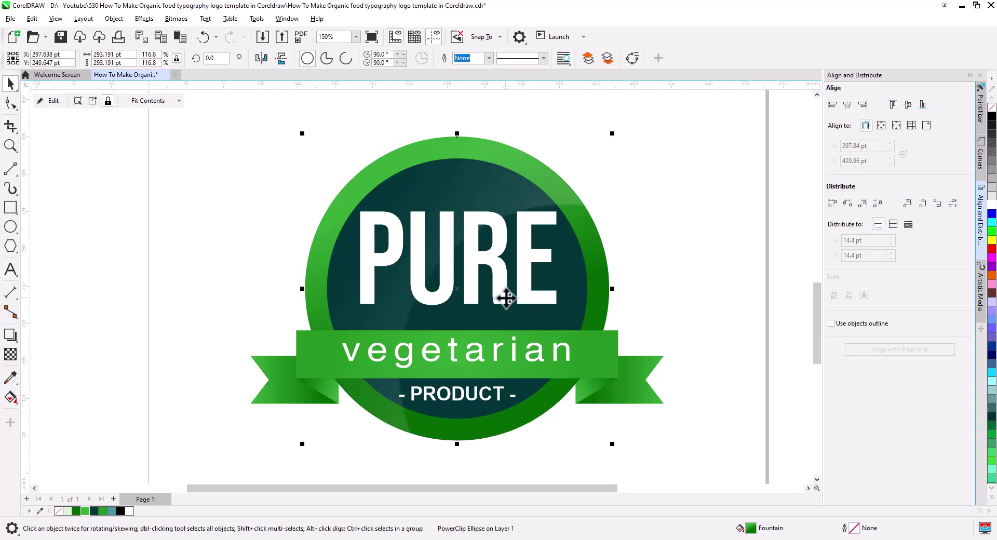
pyautogui.click(507, 298)
pyautogui.click(50, 100)
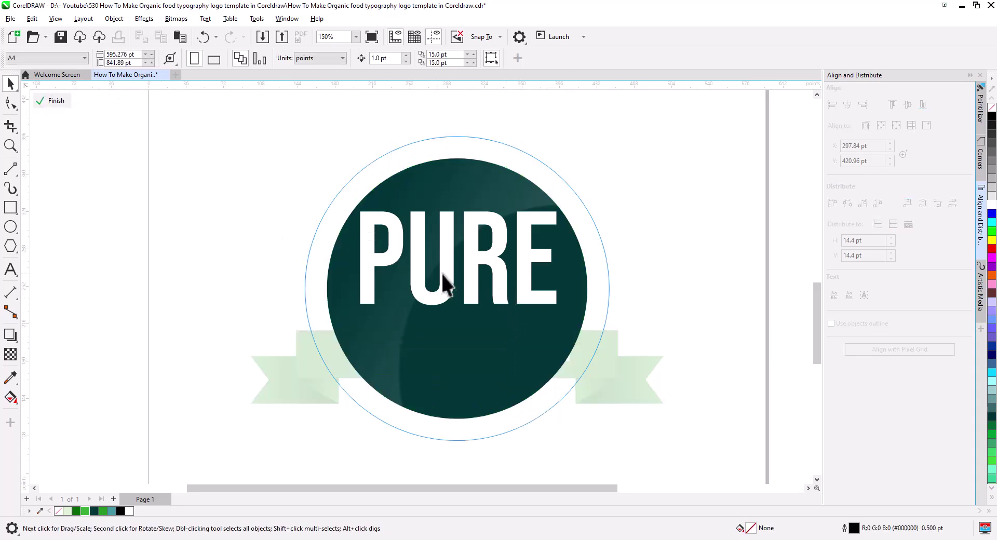
pyautogui.click(469, 292)
pyautogui.moveTo(475, 295); pyautogui.dragTo(475, 304)
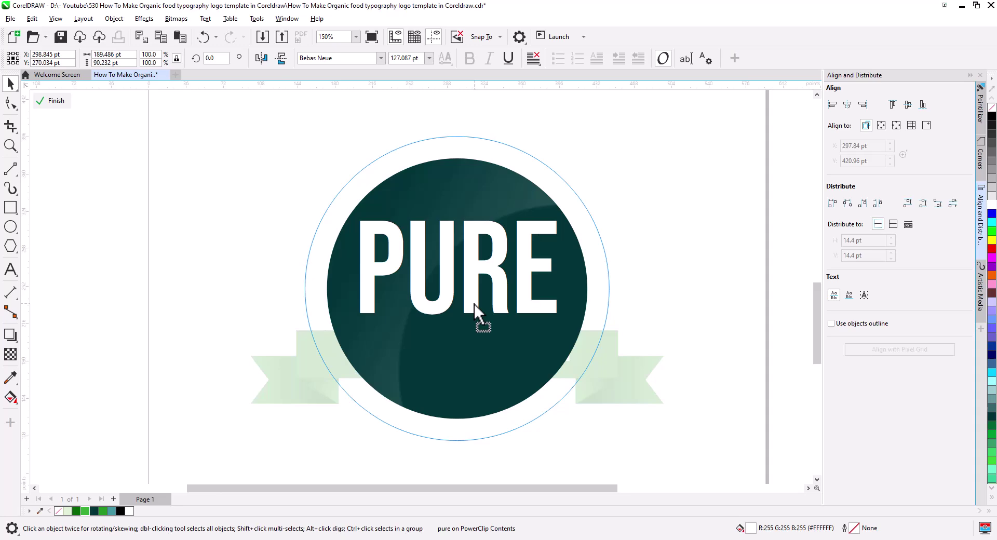
pyautogui.click(51, 100)
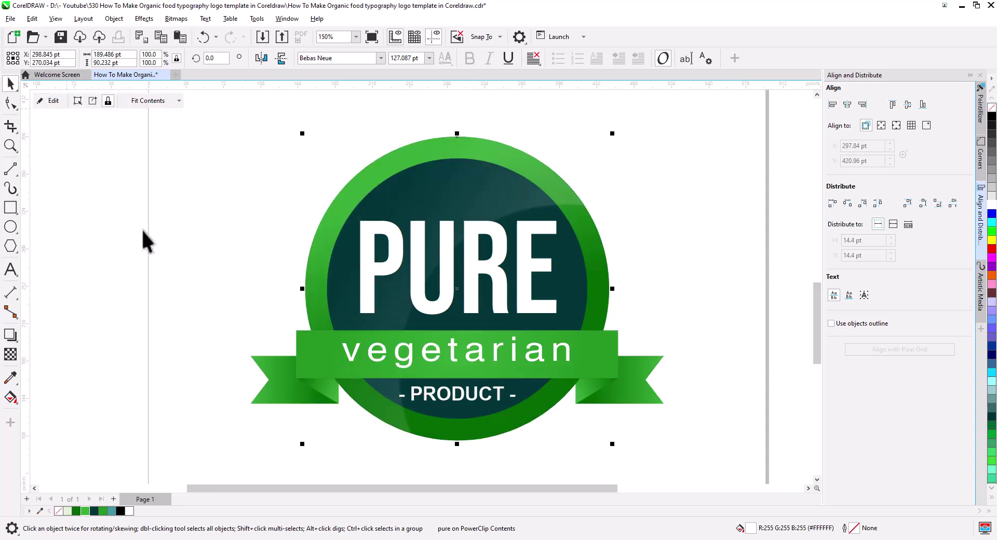
pyautogui.click(215, 292)
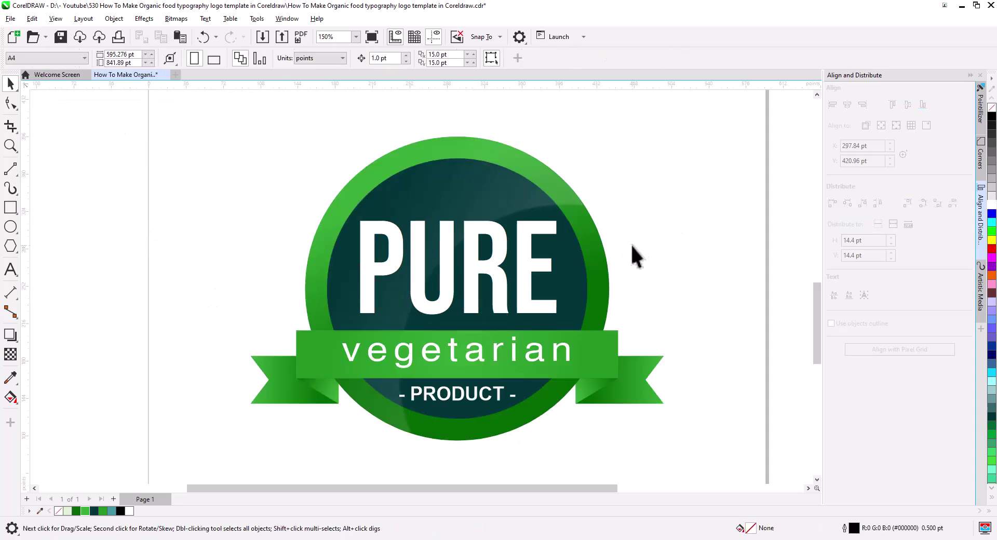
# Move the whole ribbon banner and its vegetarian text slightly up, leaving the - PRODUCT - text in place.
pyautogui.moveTo(593, 266); pyautogui.dragTo(571, 235)
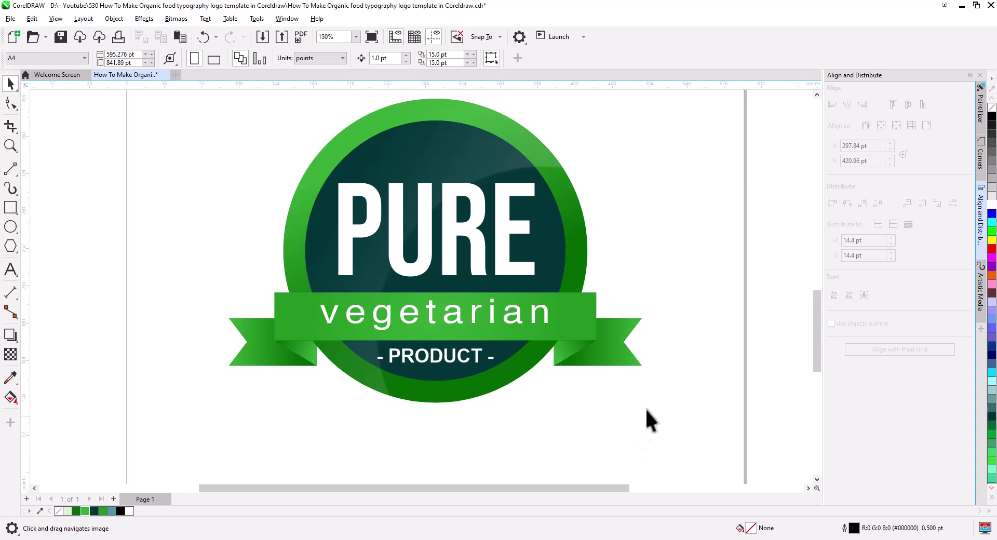
pyautogui.moveTo(232, 282); pyautogui.dragTo(234, 283)
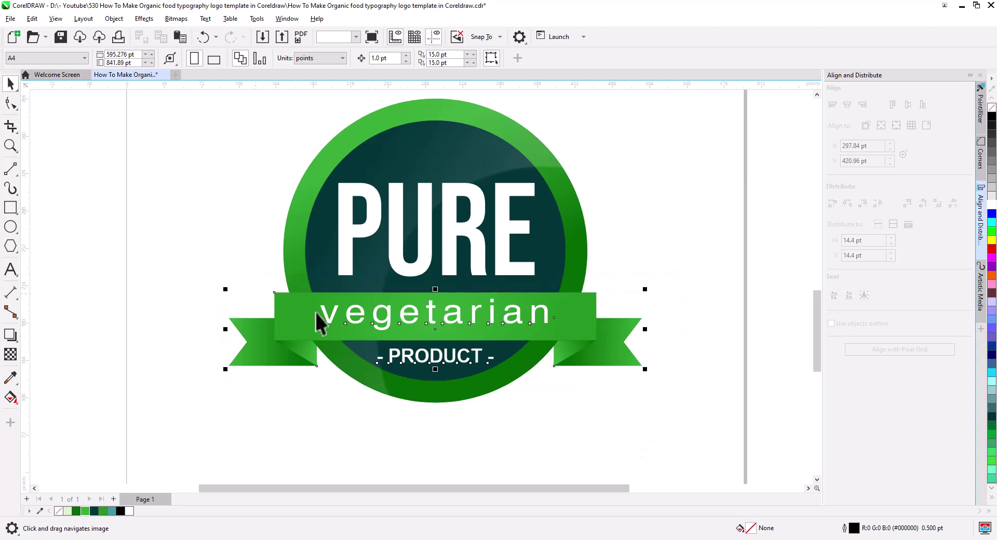
pyautogui.keyDown('shift'); pyautogui.click(461, 362); pyautogui.keyUp('shift')
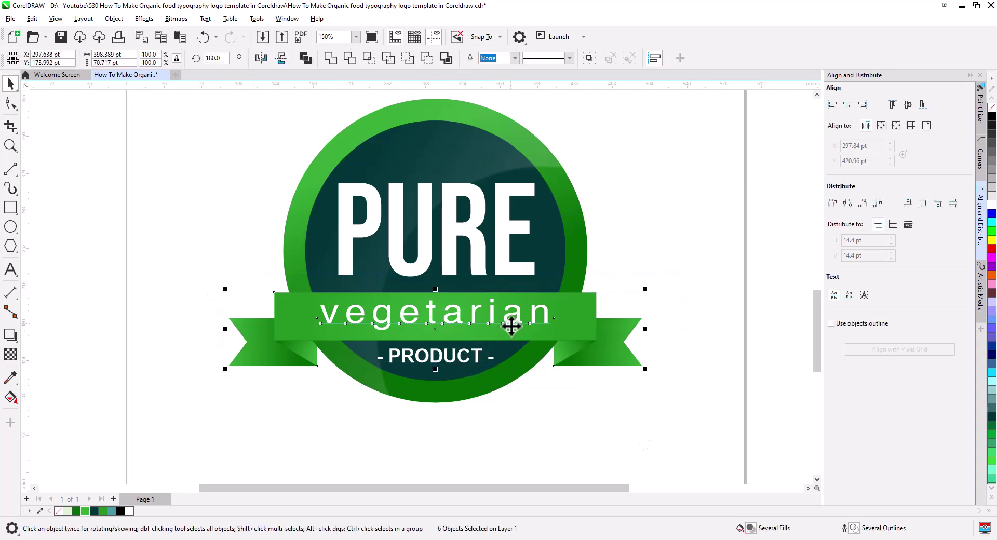
pyautogui.moveTo(511, 324); pyautogui.dragTo(511, 317)
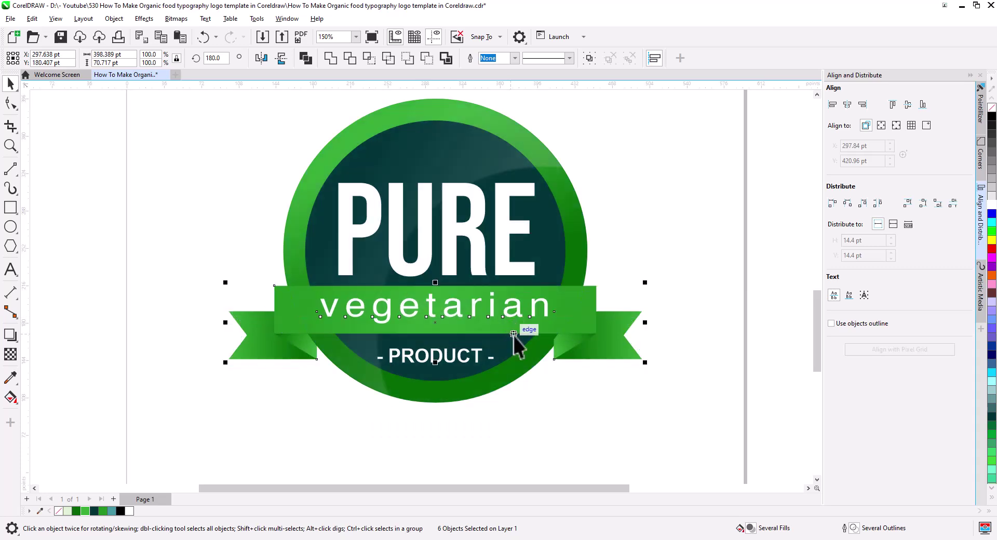
pyautogui.moveTo(572, 321); pyautogui.dragTo(573, 318)
pyautogui.click(571, 381)
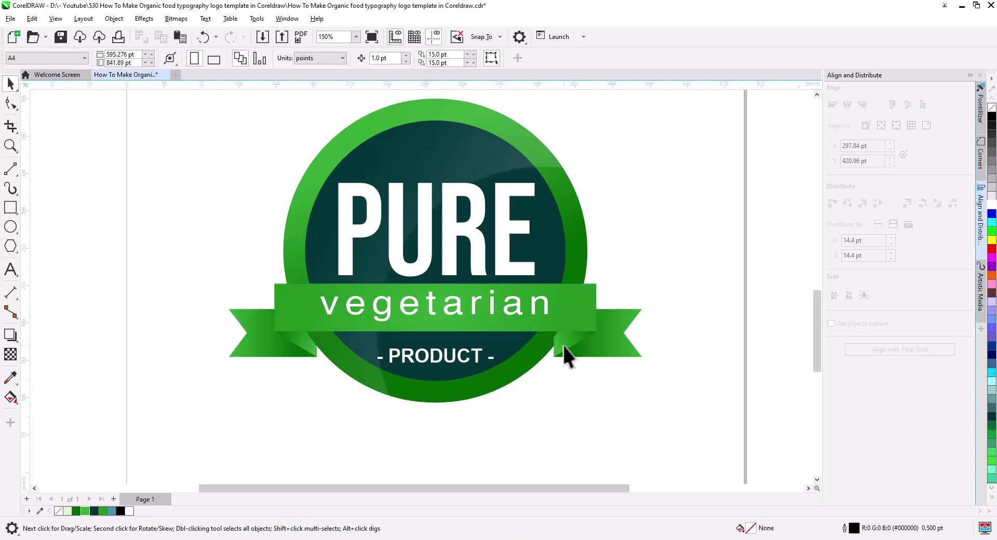
# Change the stacking order of the banner's right ribbon tail and fold.
pyautogui.rightClick(616, 355)
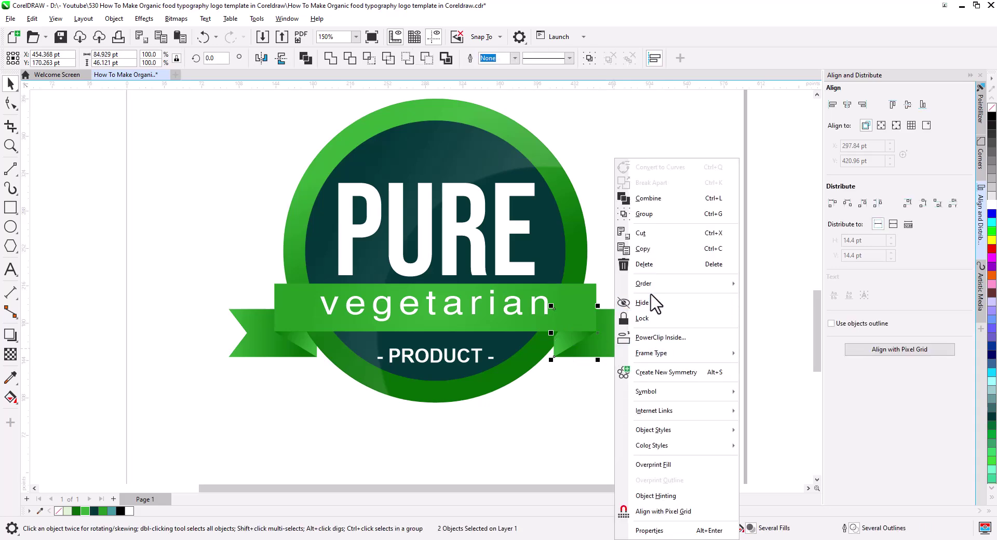
pyautogui.moveTo(655, 289)
pyautogui.click(754, 319)
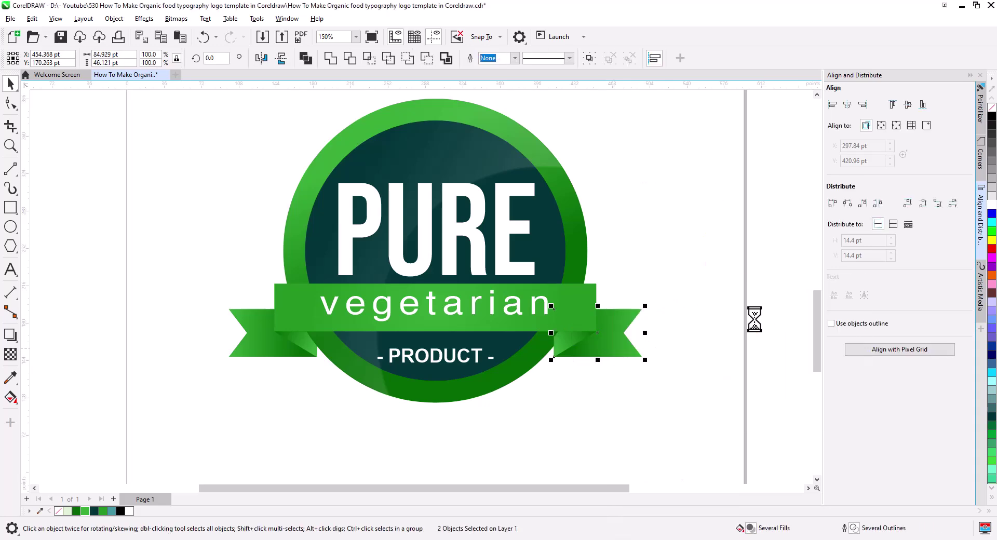
pyautogui.click(698, 367)
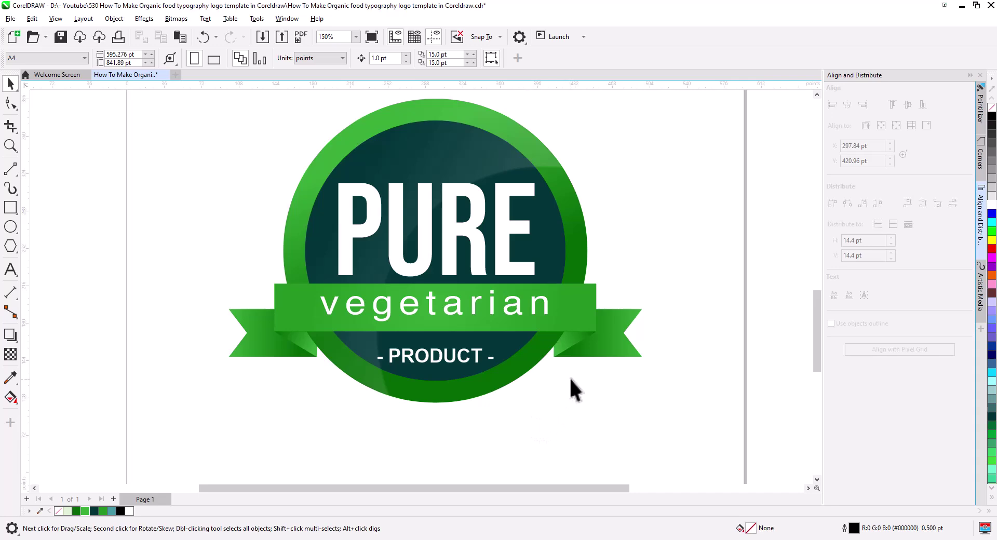
# Move the - PRODUCT - text slightly up in the space below the banner.
pyautogui.moveTo(563, 373); pyautogui.dragTo(559, 392)
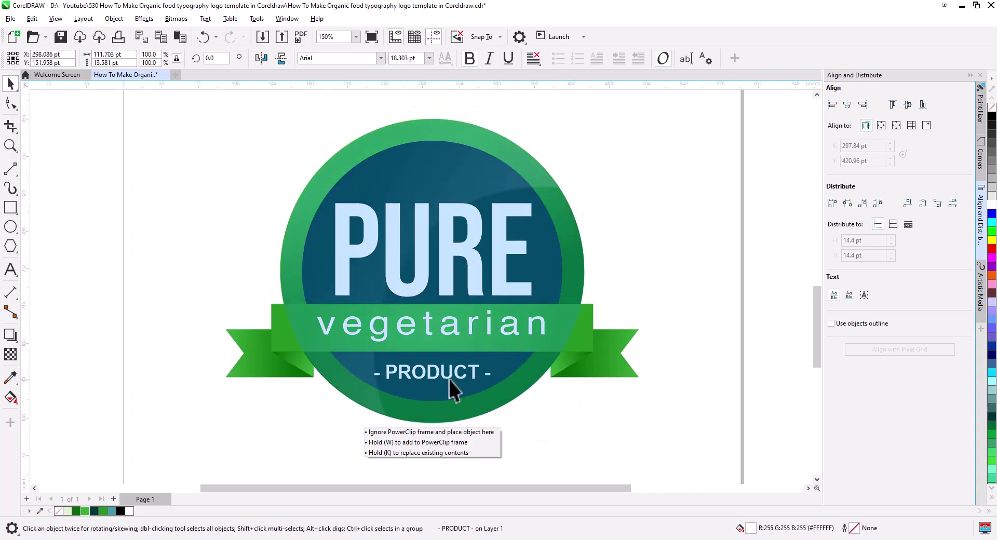
pyautogui.click(450, 379)
pyautogui.click(514, 427)
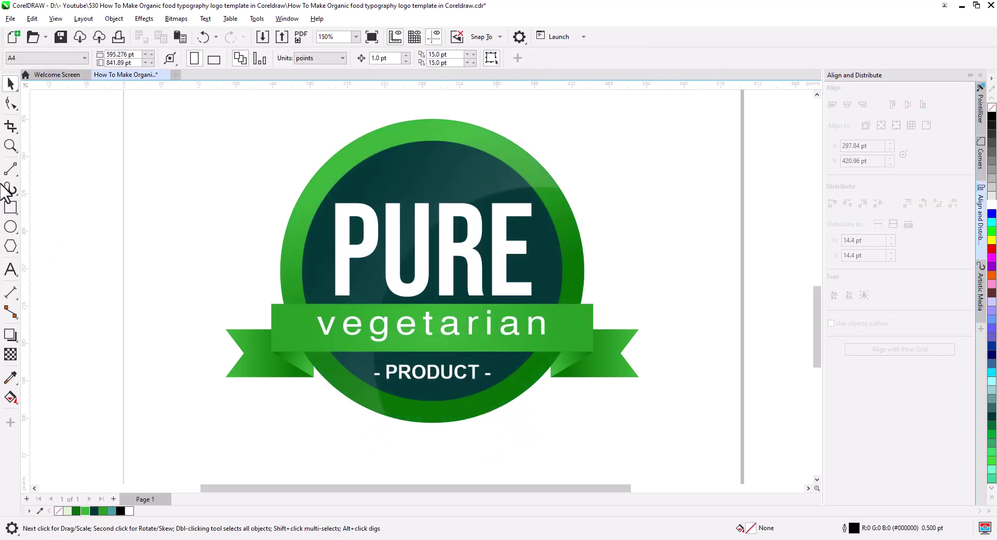
# Draw a closed upright line shape about 98 pt tall beside the badge and bend its sides into a leaf outline.
pyautogui.click(11, 168)
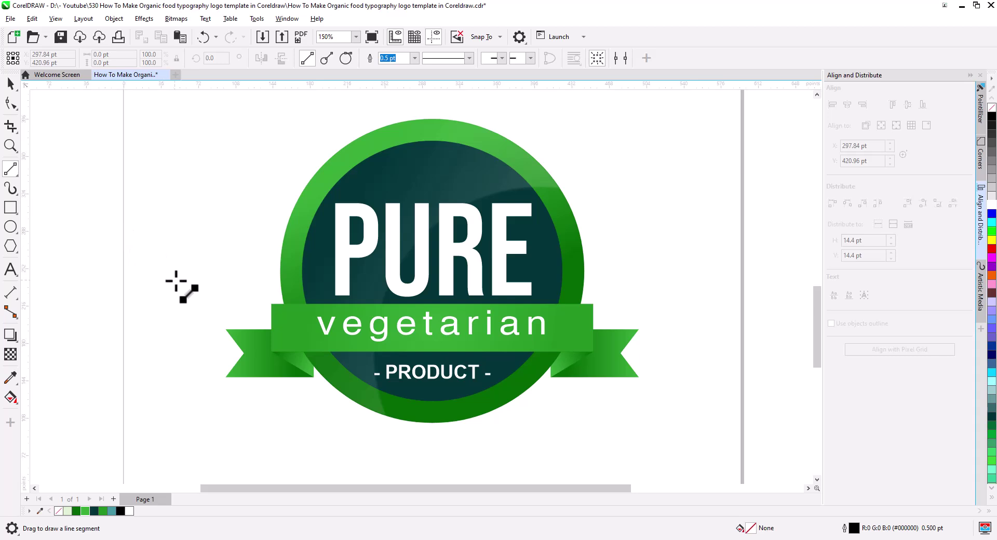
pyautogui.moveTo(200, 285)
pyautogui.mouseDown()
pyautogui.moveTo(198, 183)
pyautogui.moveTo(201, 284)
pyautogui.mouseUp()
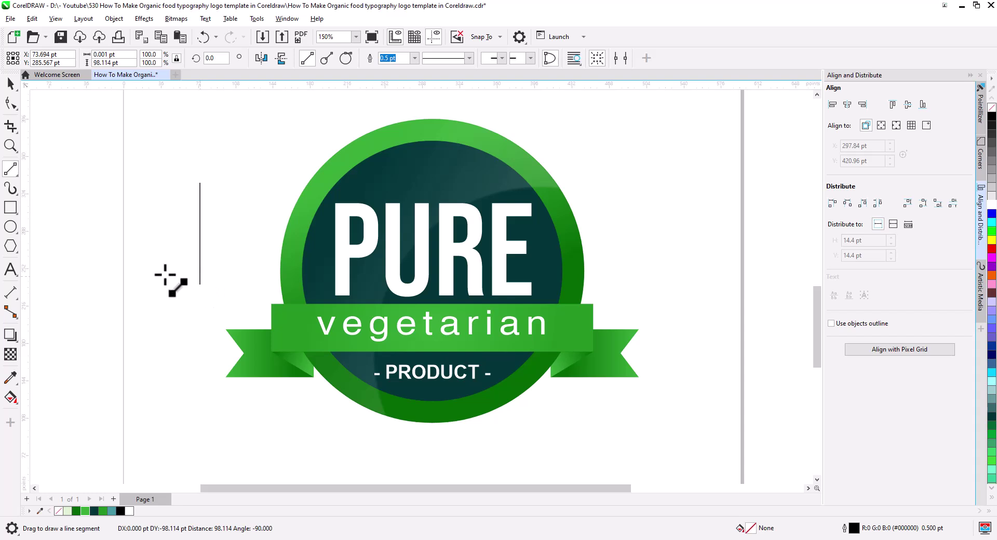
pyautogui.click(9, 102)
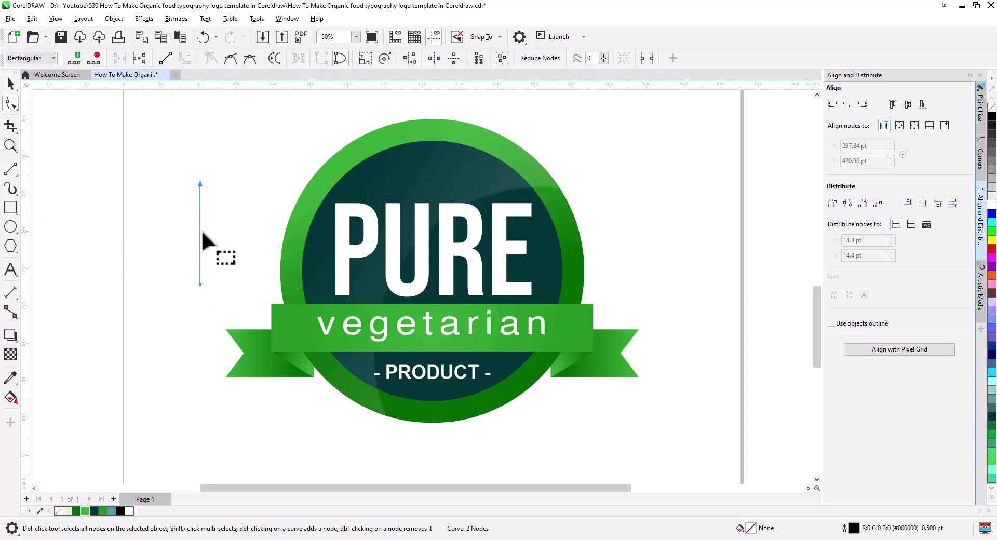
pyautogui.moveTo(200, 242); pyautogui.dragTo(161, 258)
pyautogui.moveTo(185, 227); pyautogui.dragTo(224, 230)
pyautogui.moveTo(235, 263); pyautogui.dragTo(239, 276)
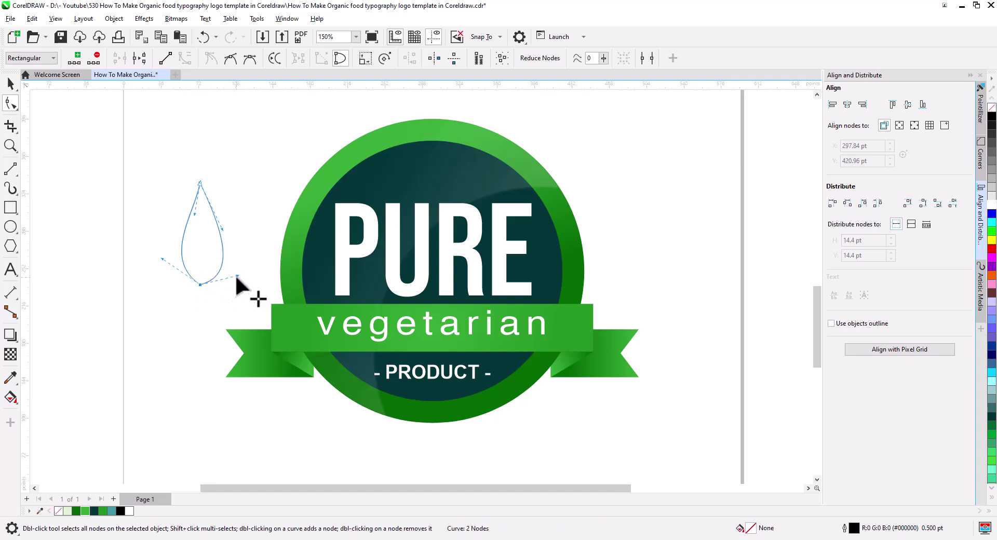
# Draw a narrow triangle about 12 pt wide and 66 pt tall over the leaf's lower middle with the 2-Point Line tool.
pyautogui.scroll(2, 191, 282)
pyautogui.moveTo(188, 278)
pyautogui.mouseDown()
pyautogui.moveTo(229, 313)
pyautogui.moveTo(240, 207)
pyautogui.moveTo(248, 322)
pyautogui.moveTo(226, 317)
pyautogui.mouseUp()
pyautogui.click(10, 169)
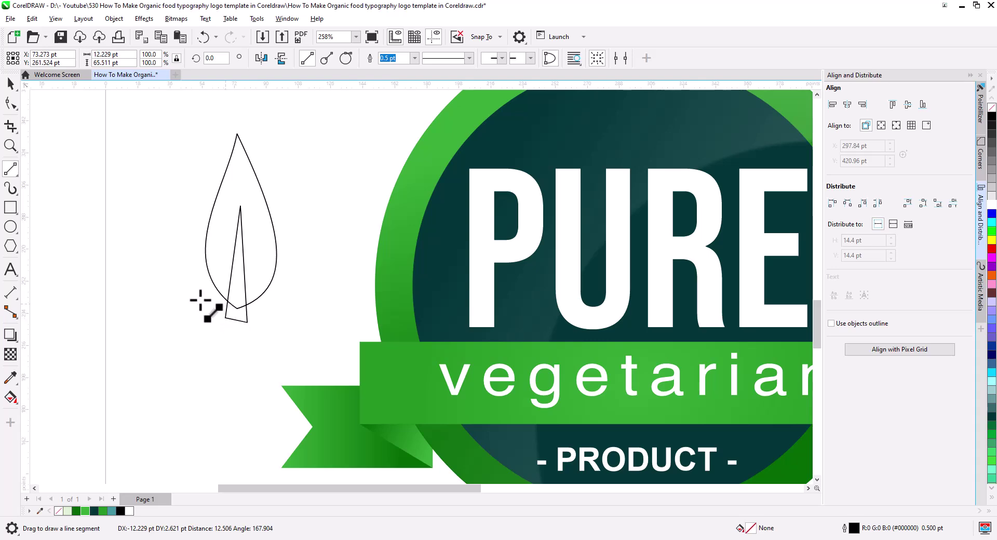
# Convert the triangle's sides to curves and adjust its tip and base nodes to form a bent leaf vein.
pyautogui.click(10, 103)
pyautogui.click(184, 58)
pyautogui.moveTo(244, 262); pyautogui.dragTo(235, 266)
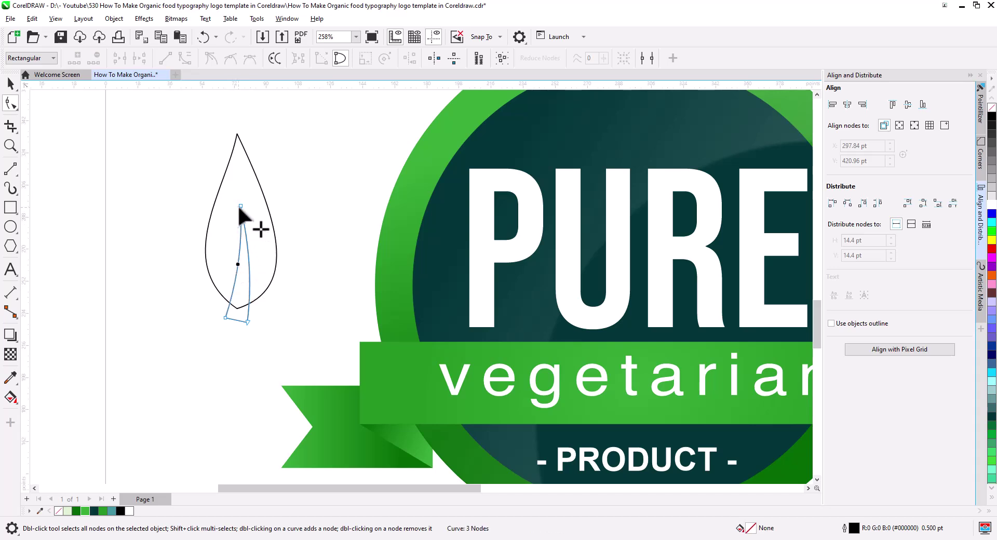
pyautogui.moveTo(241, 206); pyautogui.dragTo(239, 199)
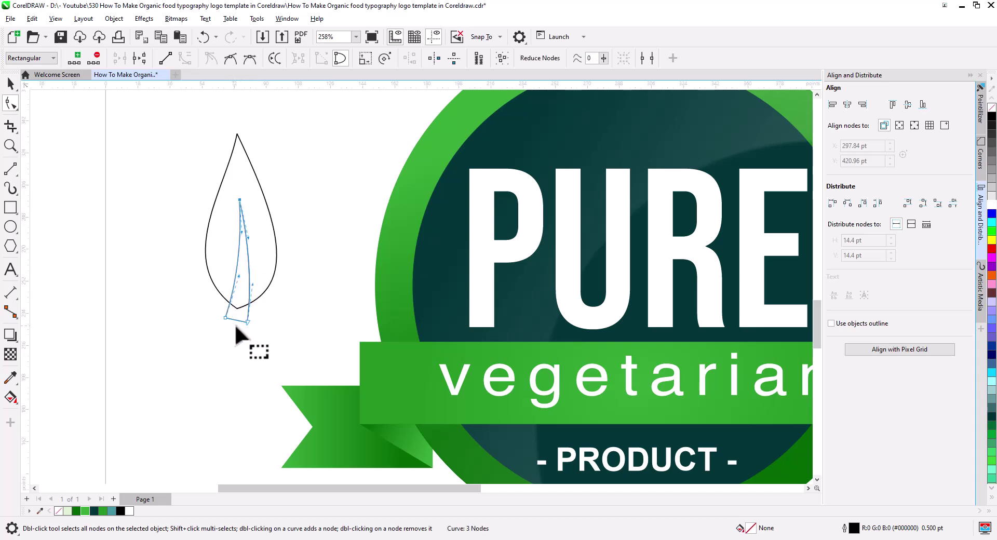
pyautogui.moveTo(246, 323); pyautogui.dragTo(241, 329)
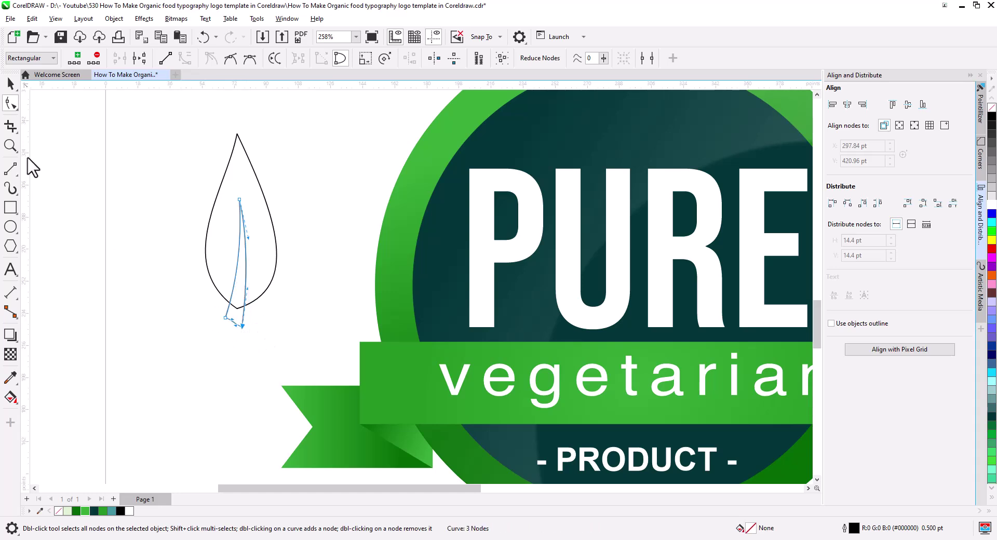
# Trim the vein shape out of the leaf outline and delete the leftover vein shape.
pyautogui.click(10, 84)
pyautogui.keyDown('shift'); pyautogui.click(253, 182); pyautogui.keyUp('shift')
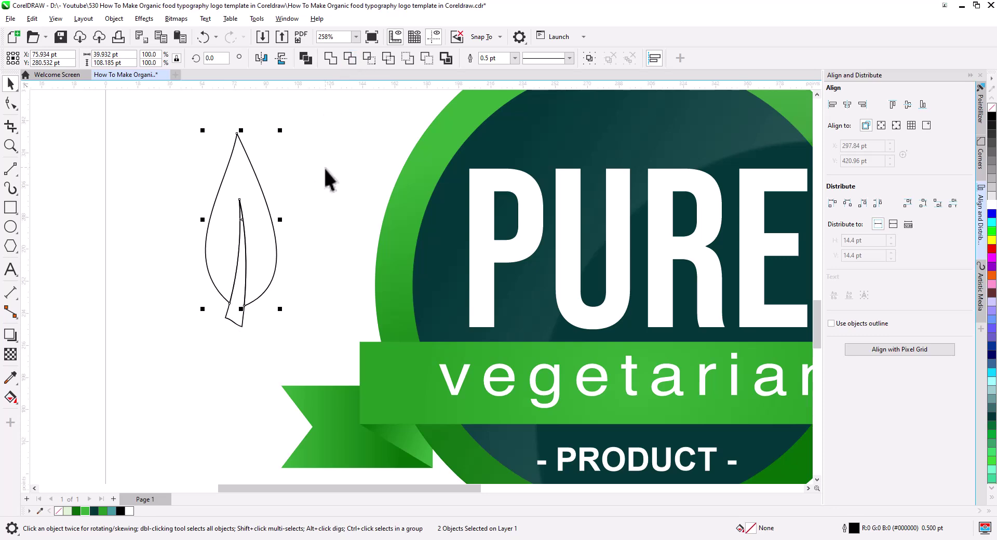
pyautogui.click(243, 319)
pyautogui.keyDown('shift'); pyautogui.click(274, 275); pyautogui.keyUp('shift')
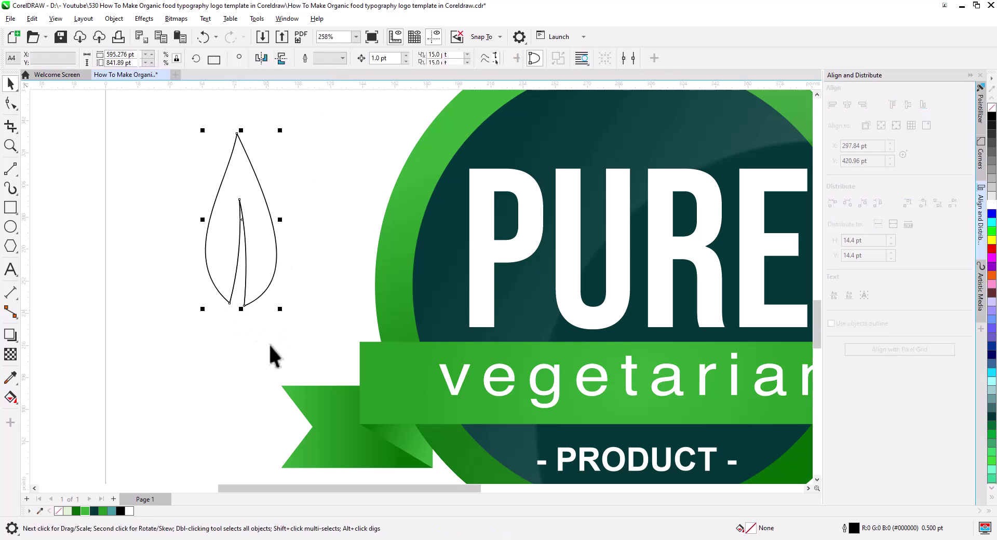
pyautogui.hotkey('ctrl', 'l')
# Fill the leaf with green #229222 and move it closer to the badge.
pyautogui.click(102, 511)
pyautogui.scroll(-4, 287, 334)
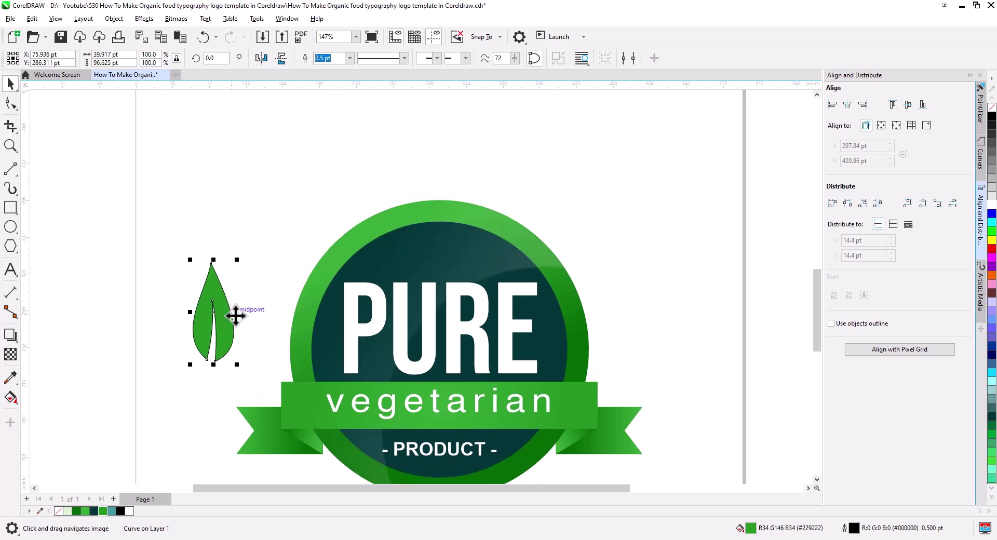
pyautogui.moveTo(233, 316); pyautogui.dragTo(272, 303)
# Widen the leaf's left side by pulling its upper curve handle outward.
pyautogui.scroll(1, 261, 292)
pyautogui.scroll(2, 260, 292)
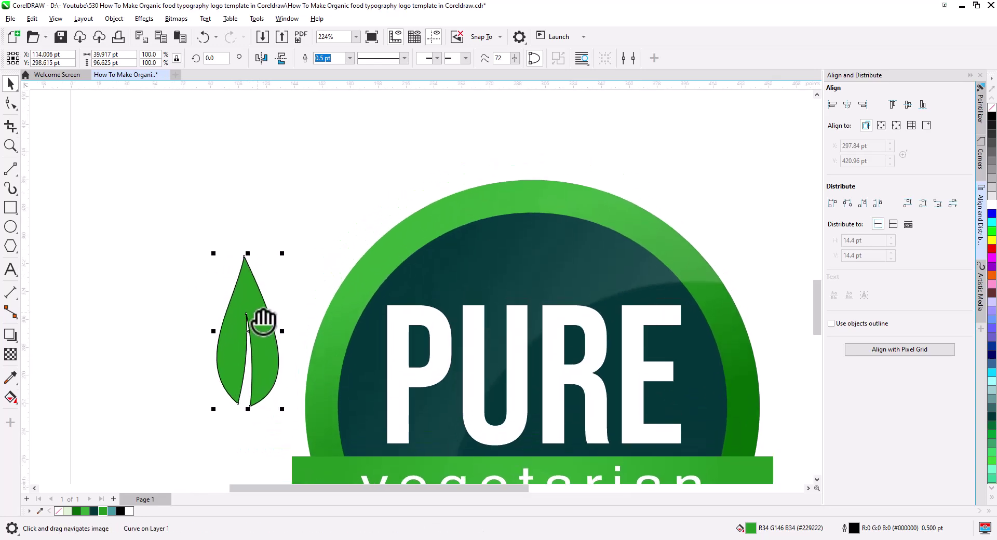
pyautogui.click(11, 103)
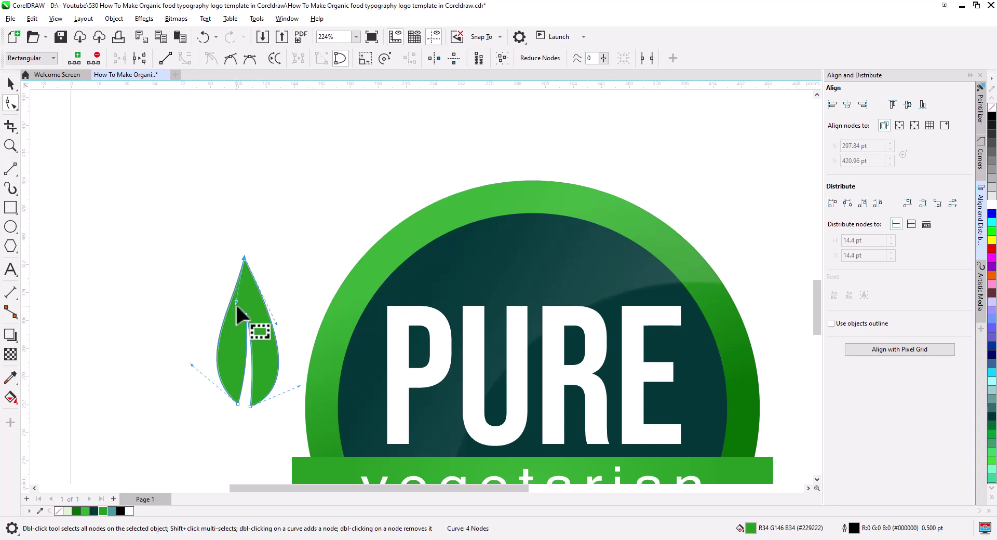
pyautogui.moveTo(234, 300); pyautogui.dragTo(214, 308)
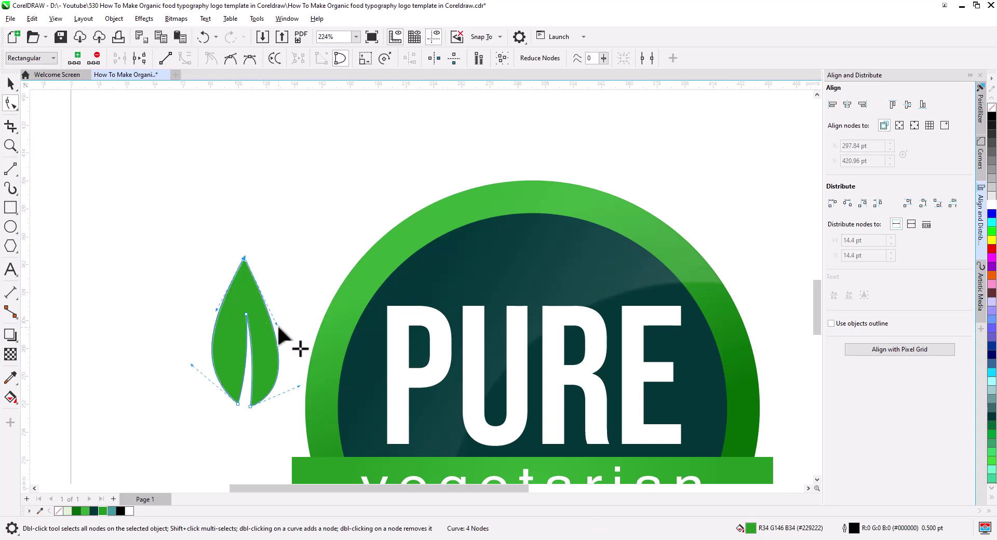
# Widen the leaf's right side by pulling its upper curve handle outward.
pyautogui.moveTo(278, 326)
pyautogui.mouseDown()
pyautogui.moveTo(283, 316)
pyautogui.moveTo(285, 326)
pyautogui.mouseUp()
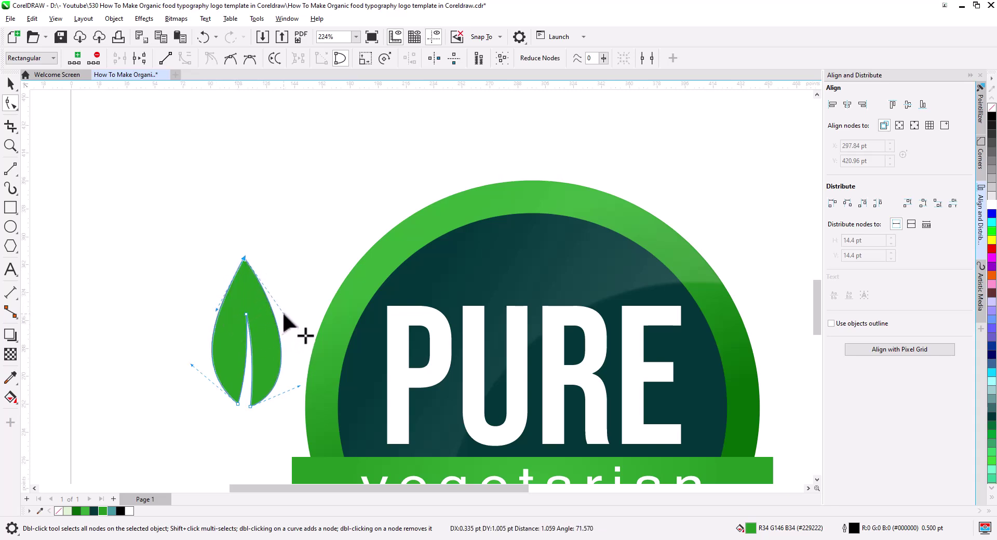
pyautogui.doubleClick(10, 104)
pyautogui.press('space')
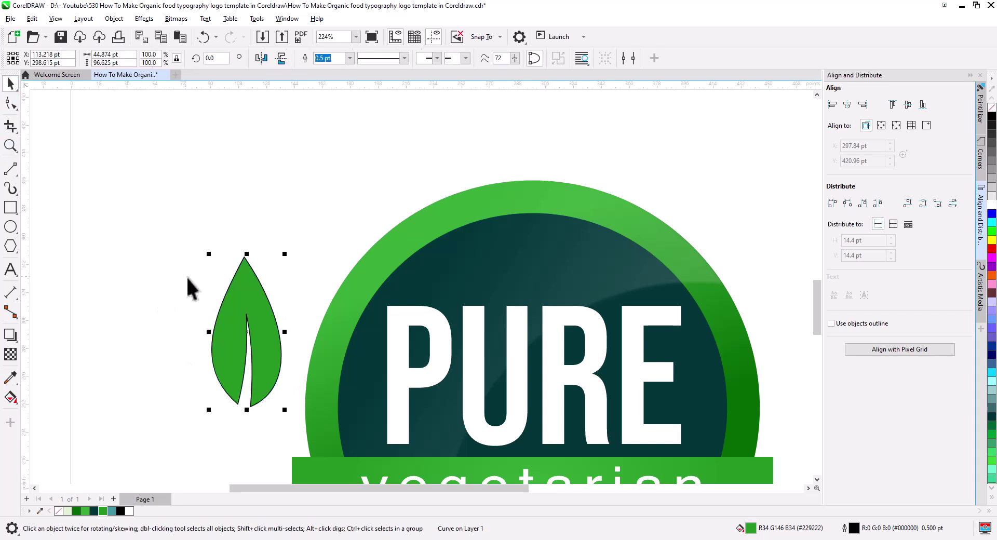
# Tilt the leaf clockwise to about 348.6° and shrink it to about 31 × 65 pt.
pyautogui.click(254, 293)
pyautogui.moveTo(287, 252); pyautogui.dragTo(296, 269)
pyautogui.click(266, 275)
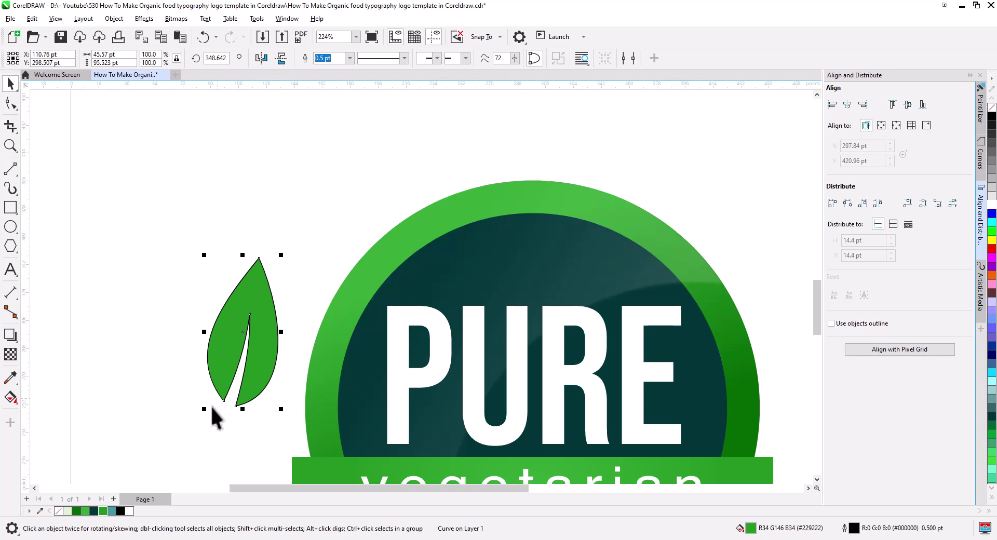
pyautogui.moveTo(204, 410); pyautogui.dragTo(231, 391)
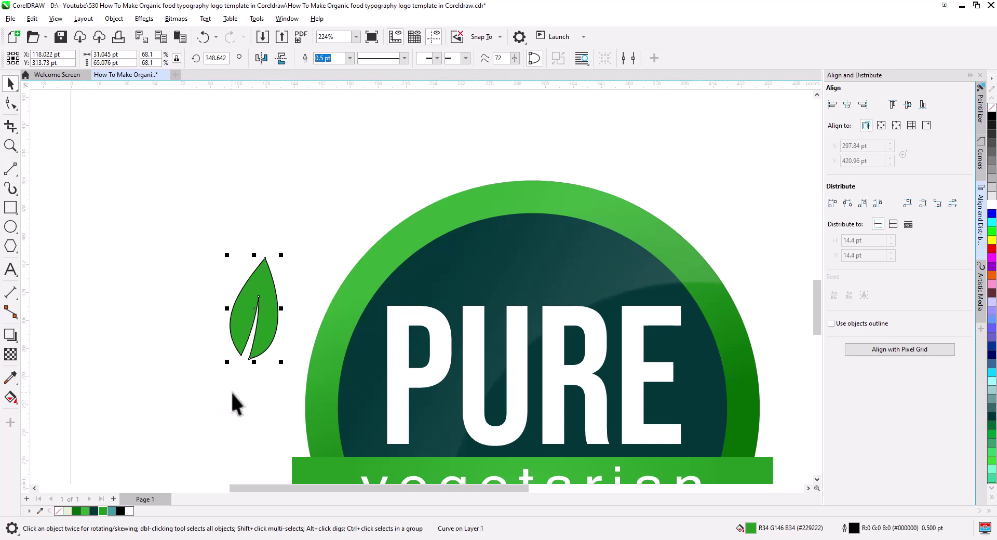
# Duplicate the leaf and place the copy diagonally below it, on the side away from the badge.
pyautogui.scroll(-1, 250, 398)
pyautogui.moveTo(351, 281); pyautogui.dragTo(330, 356)
pyautogui.click(338, 364)
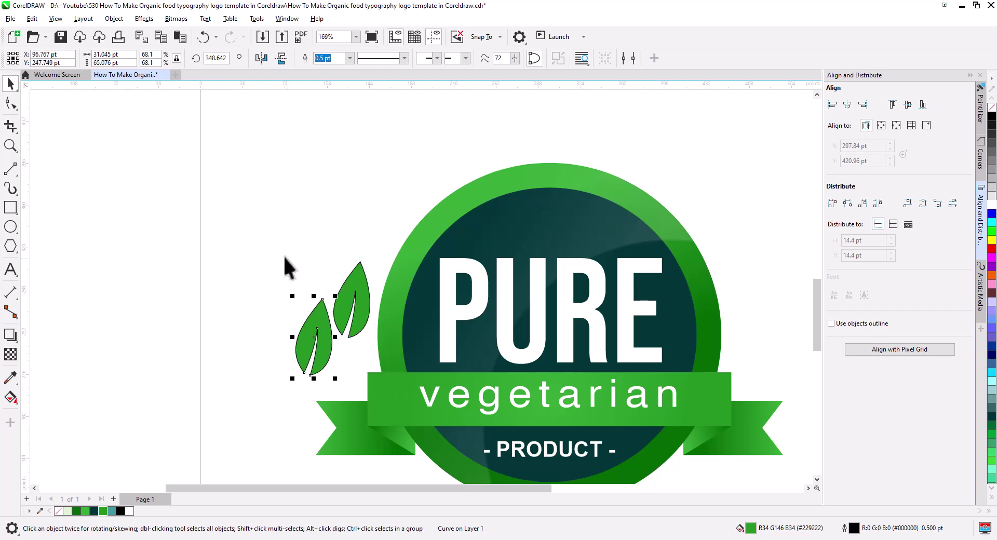
pyautogui.click(264, 59)
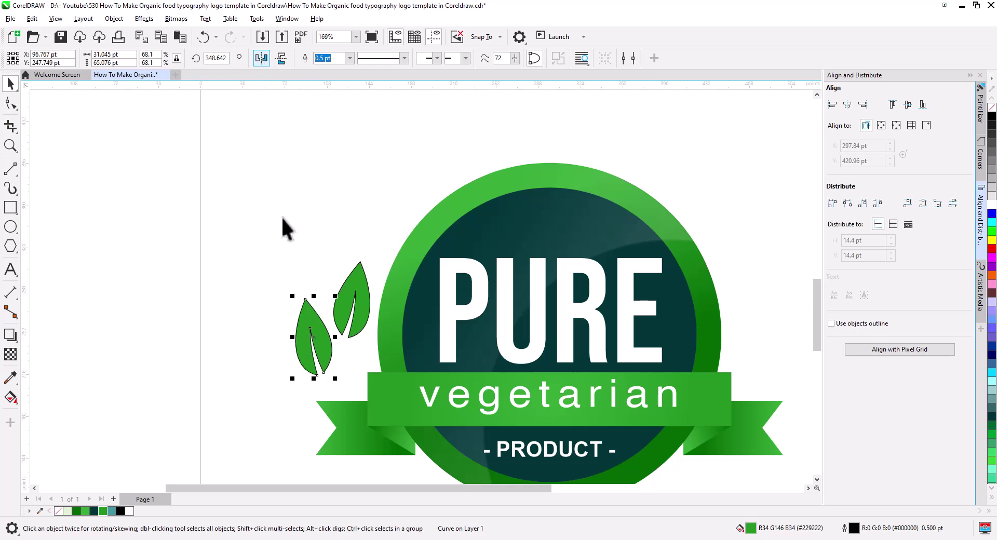
pyautogui.hotkey('ctrl', 'z')
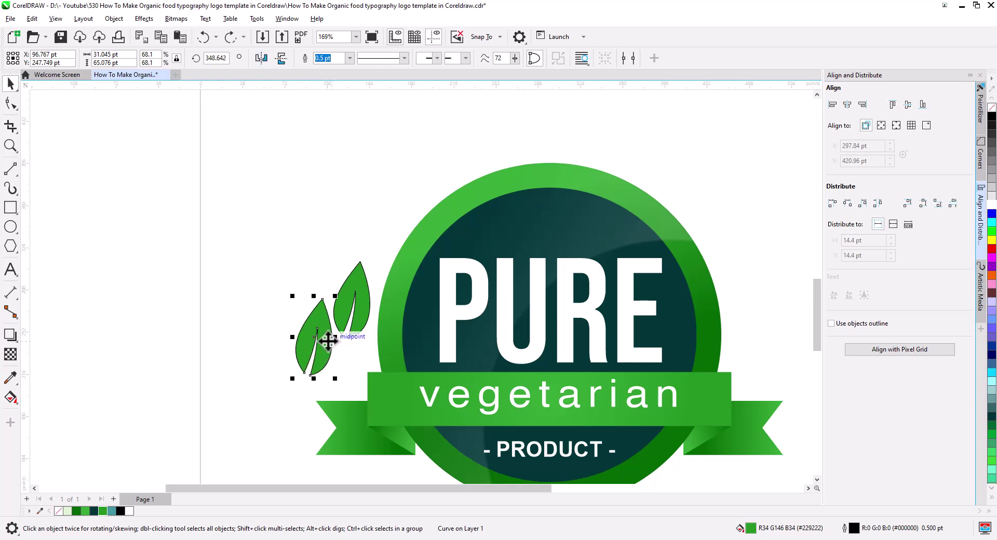
# Rotate the copied leaf to about 39.8° and position it just under the first leaf, above the ribbon tail.
pyautogui.click(323, 336)
pyautogui.moveTo(291, 297); pyautogui.dragTo(267, 341)
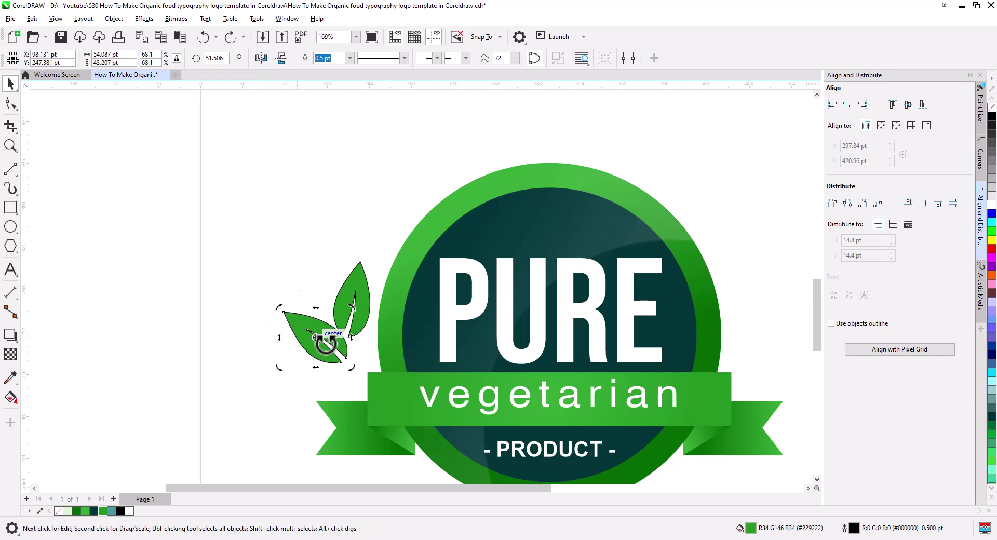
pyautogui.click(333, 344)
pyautogui.moveTo(333, 345); pyautogui.dragTo(336, 365)
pyautogui.click(335, 364)
pyautogui.moveTo(287, 335); pyautogui.dragTo(291, 325)
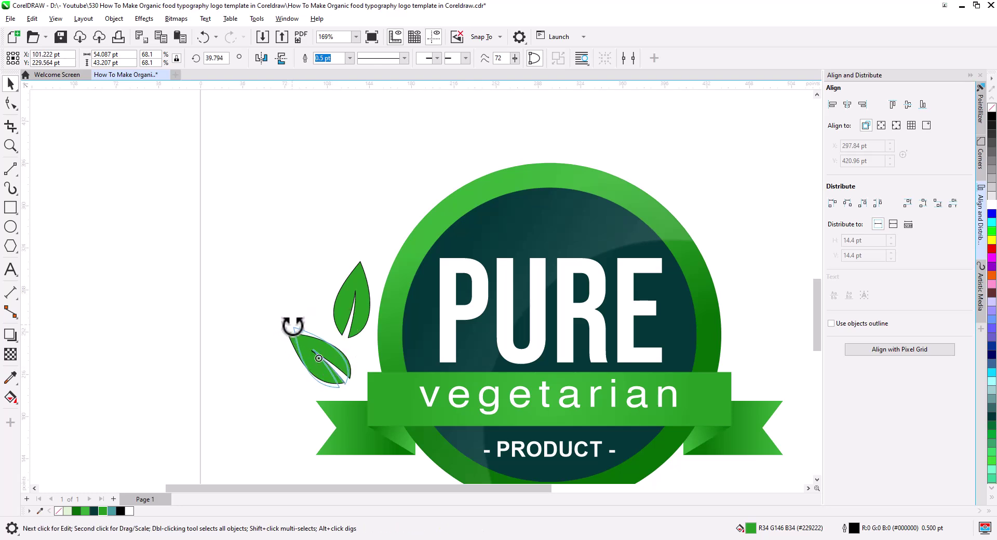
pyautogui.click(329, 357)
pyautogui.moveTo(336, 365); pyautogui.dragTo(339, 363)
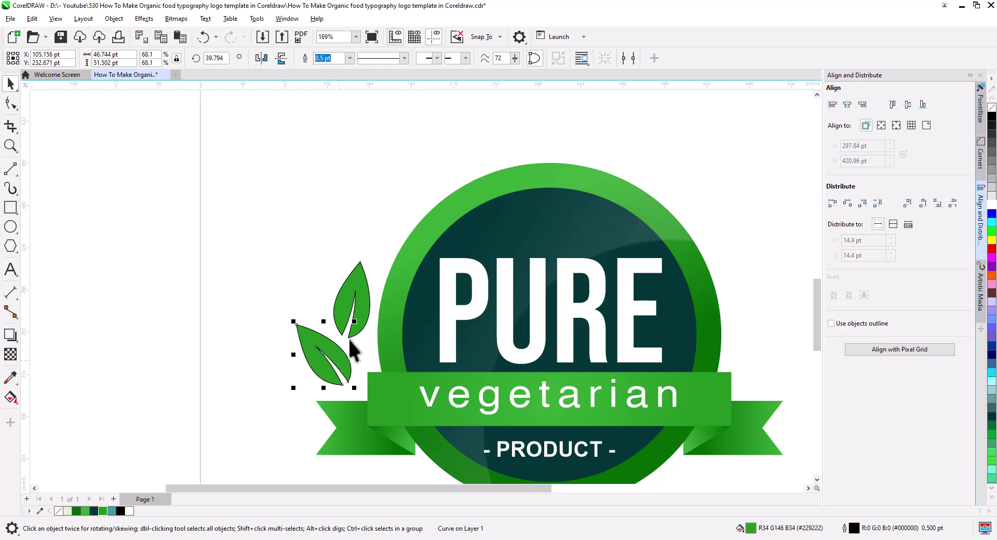
# Copy the leaf pair to the badge's opposite side, mirror it horizontally and move it slightly closer to the badge.
pyautogui.click(359, 326)
pyautogui.keyDown('shift'); pyautogui.click(334, 354); pyautogui.keyUp('shift')
pyautogui.moveTo(392, 381); pyautogui.dragTo(669, 289)
pyautogui.click(683, 317)
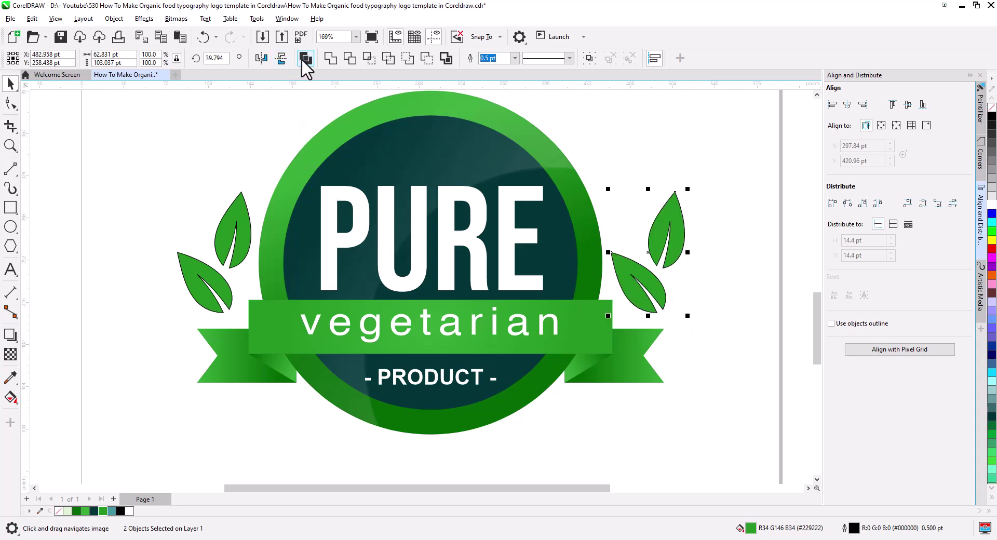
pyautogui.click(261, 57)
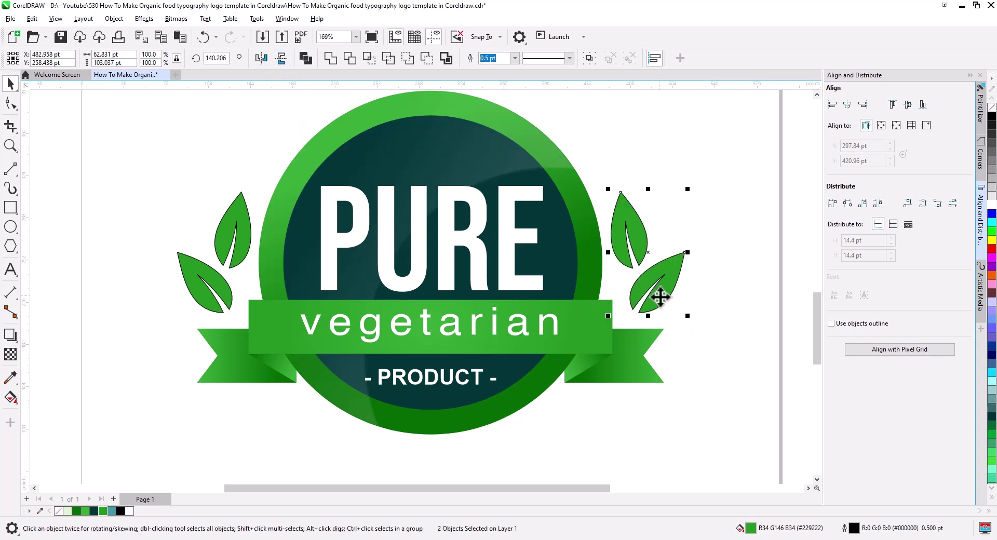
pyautogui.moveTo(659, 297); pyautogui.dragTo(656, 298)
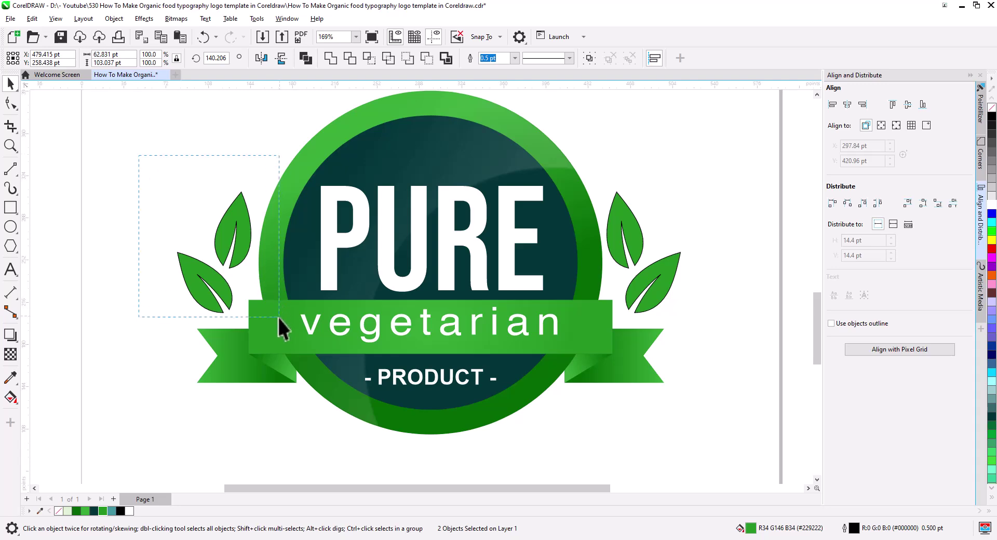
# Combine the four leaves into one curve without an outline and centre it horizontally on the badge.
pyautogui.moveTo(279, 317); pyautogui.dragTo(274, 321)
pyautogui.click(306, 58)
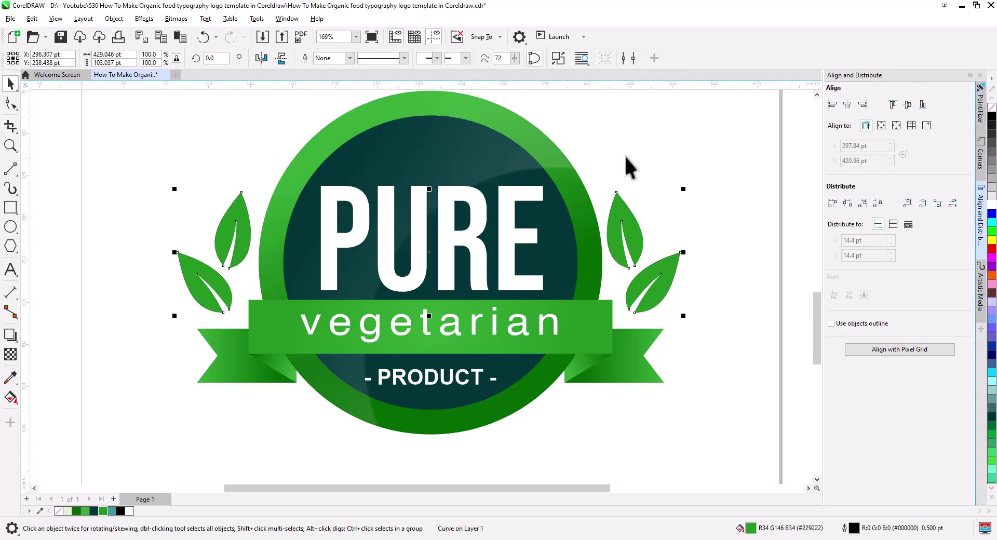
pyautogui.keyDown('shift'); pyautogui.click(560, 169); pyautogui.keyUp('shift')
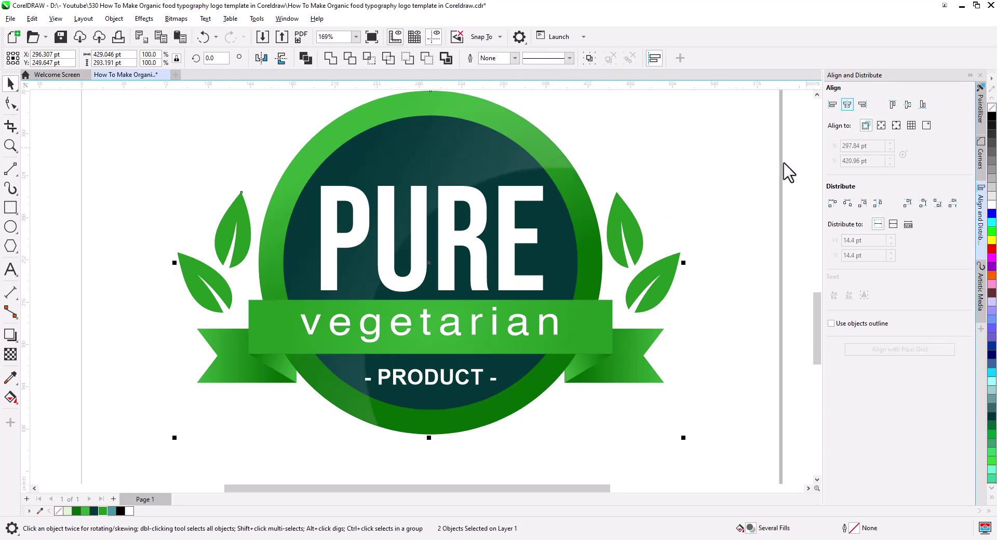
pyautogui.click(661, 245)
# Draw a circle about 206 pt across over the badge's lower half and stretch it to about 235 pt wide.
pyautogui.scroll(-1, 528, 272)
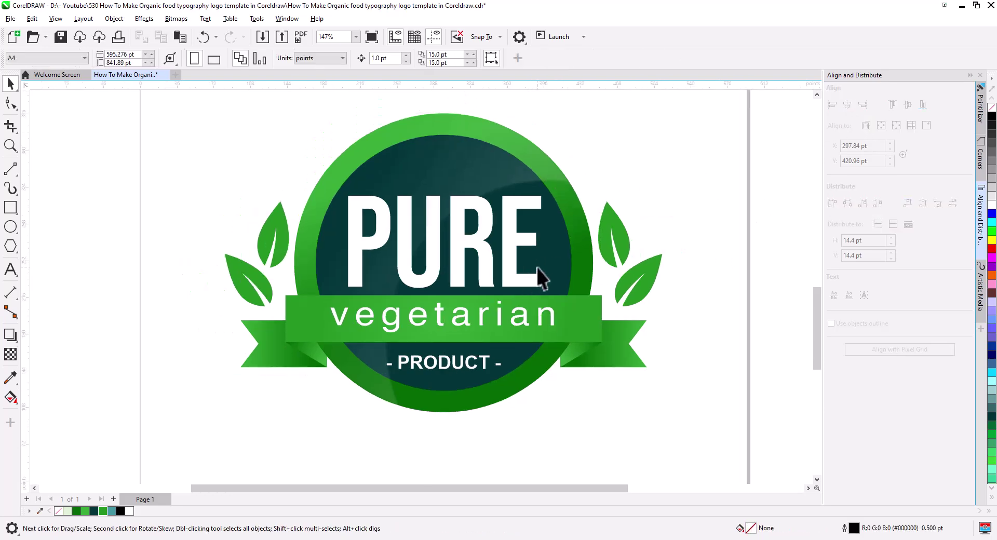
pyautogui.moveTo(537, 267); pyautogui.dragTo(537, 292)
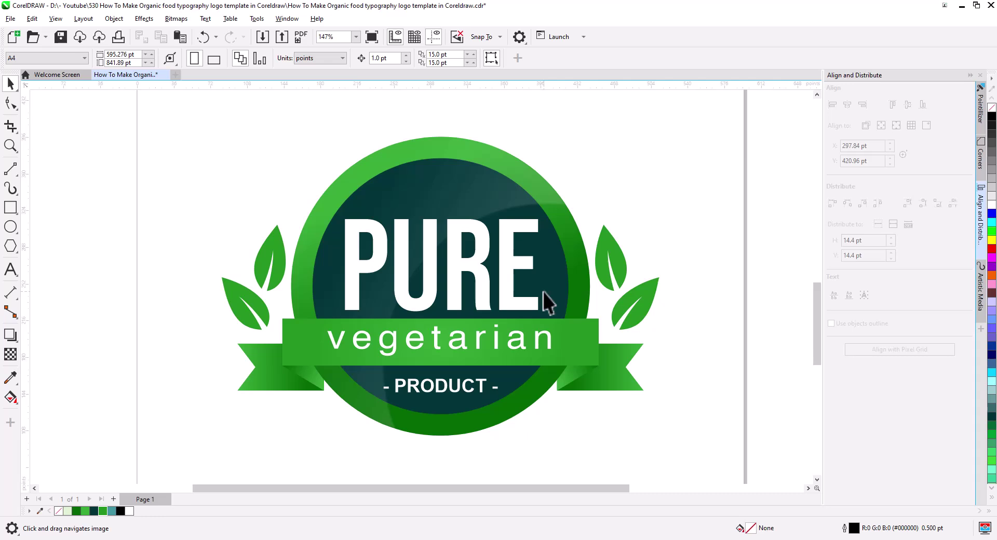
pyautogui.moveTo(567, 350); pyautogui.dragTo(552, 277)
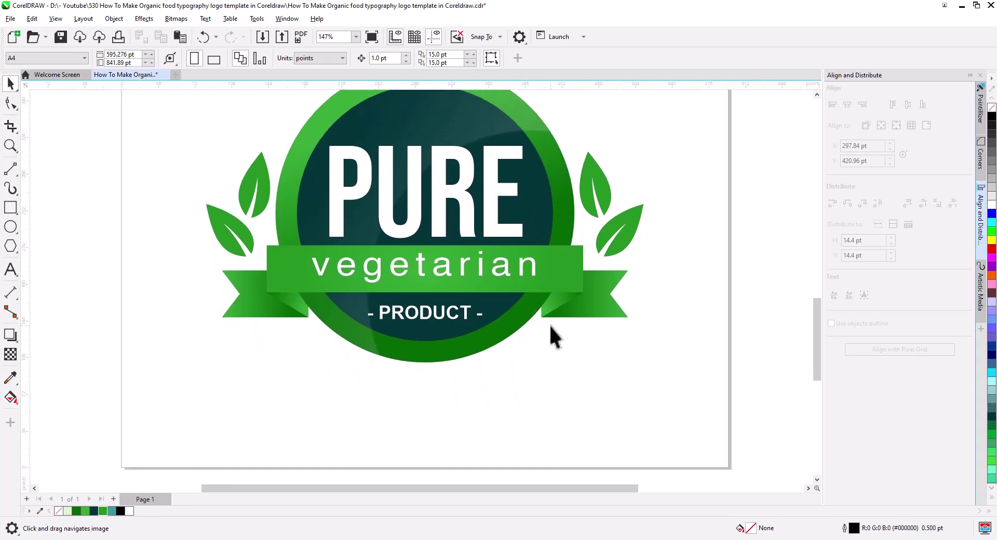
pyautogui.click(516, 327)
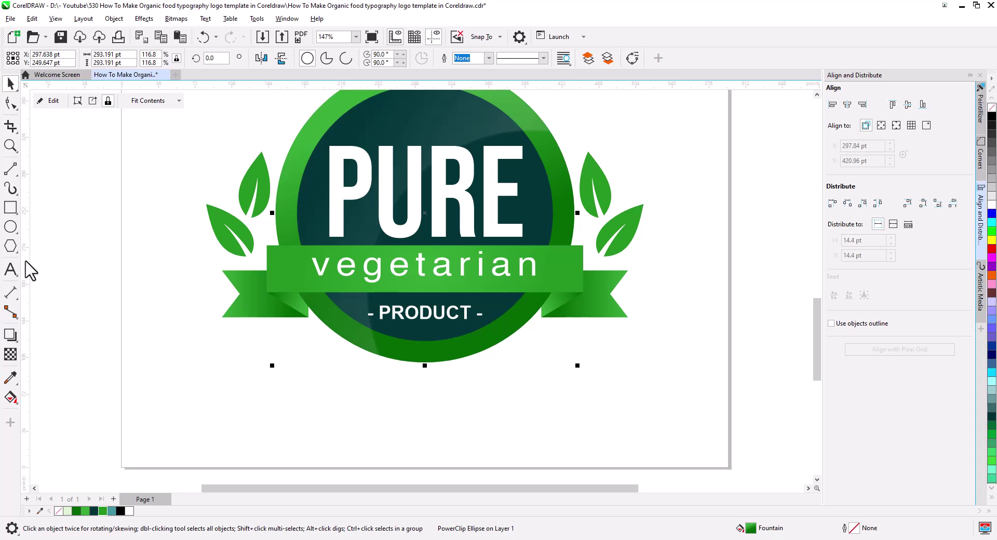
pyautogui.click(11, 227)
pyautogui.moveTo(299, 223)
pyautogui.mouseDown()
pyautogui.moveTo(416, 344)
pyautogui.moveTo(516, 389)
pyautogui.moveTo(511, 434)
pyautogui.mouseUp()
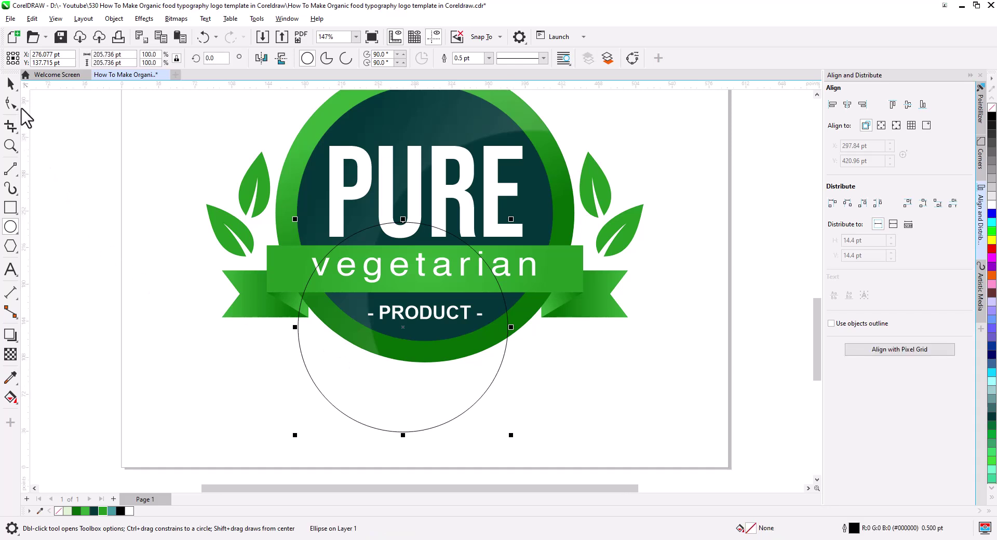
pyautogui.press('space')
pyautogui.moveTo(396, 403); pyautogui.dragTo(415, 367)
pyautogui.moveTo(531, 291); pyautogui.dragTo(544, 293)
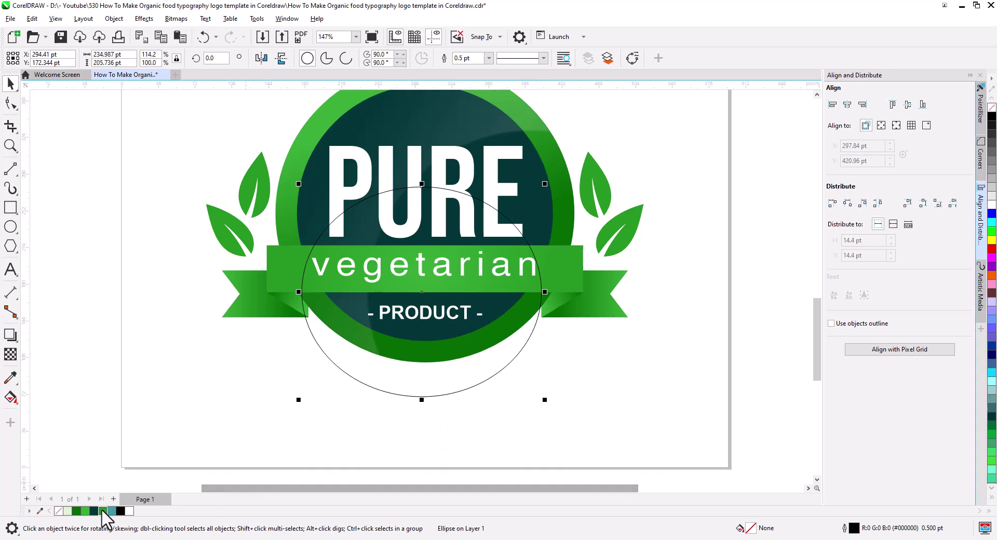
# Fill the ellipse with green #37A938, remove its outline and shrink it to about 227 × 199 pt.
pyautogui.click(86, 511)
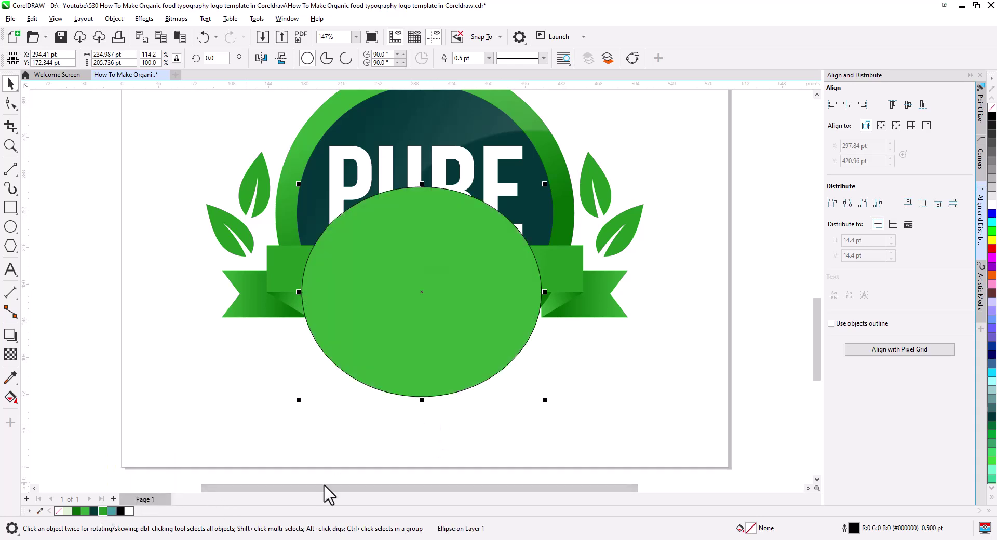
pyautogui.rightClick(990, 109)
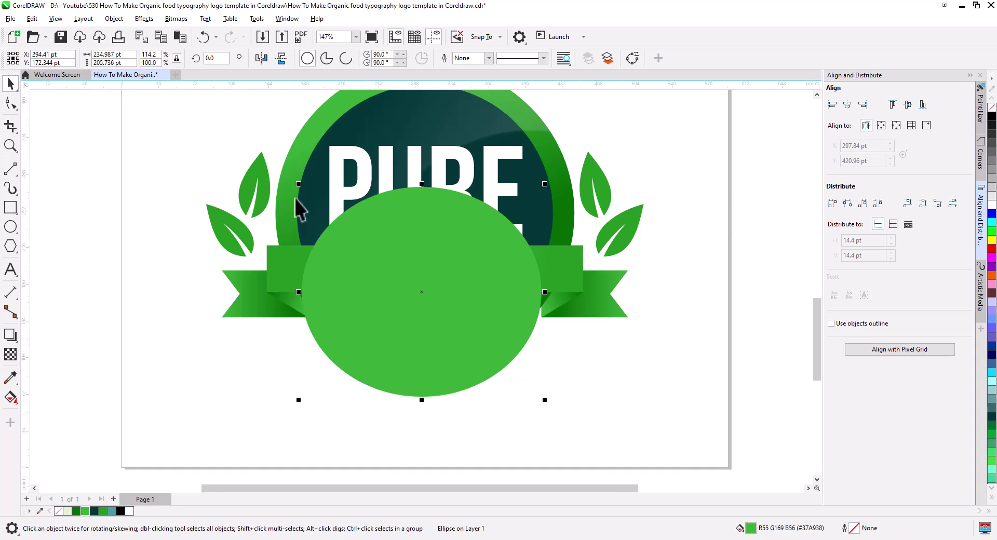
pyautogui.moveTo(300, 405); pyautogui.dragTo(307, 393)
# Centre the ellipse horizontally on the badge and send it to the back of the page.
pyautogui.keyDown('shift'); pyautogui.click(424, 123); pyautogui.keyUp('shift')
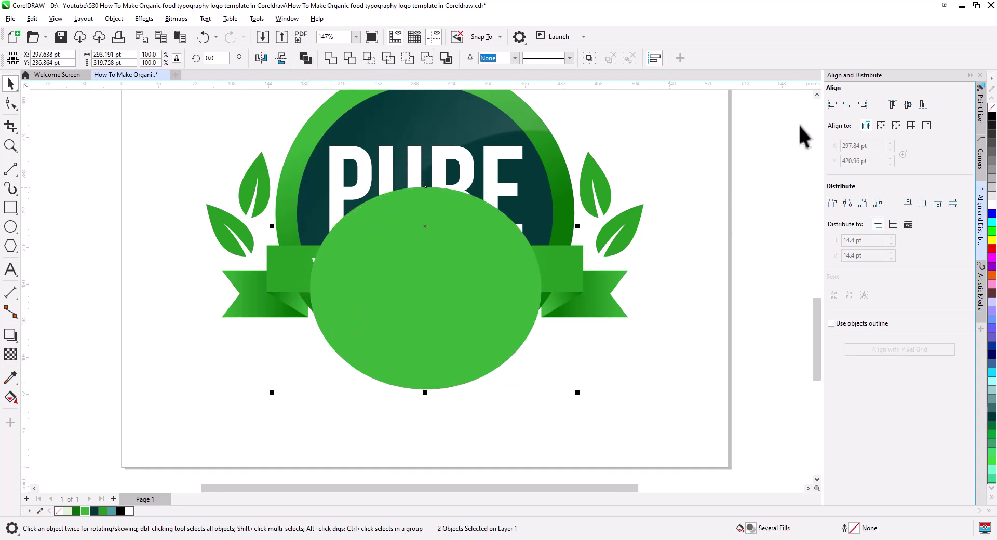
pyautogui.click(846, 105)
pyautogui.click(745, 219)
pyautogui.click(459, 358)
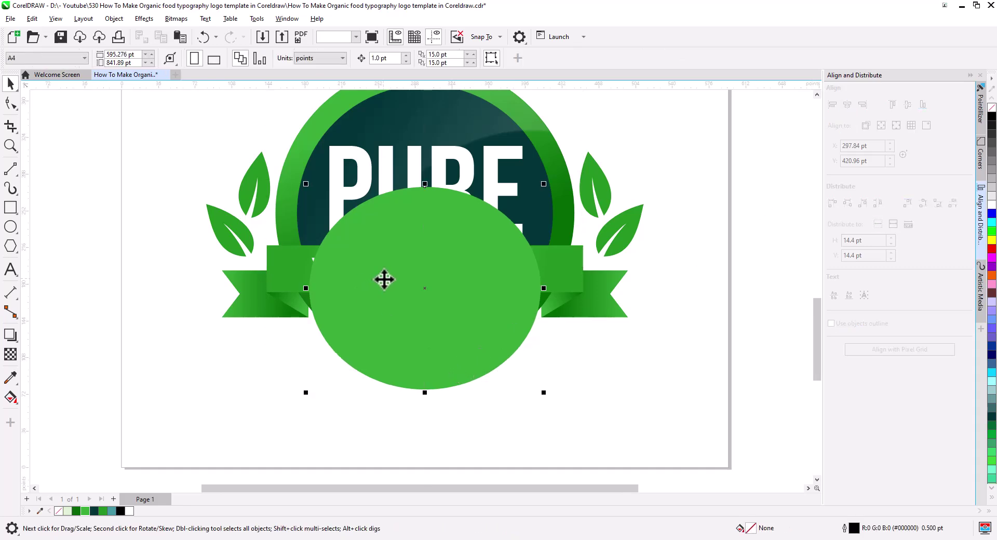
pyautogui.rightClick(390, 325)
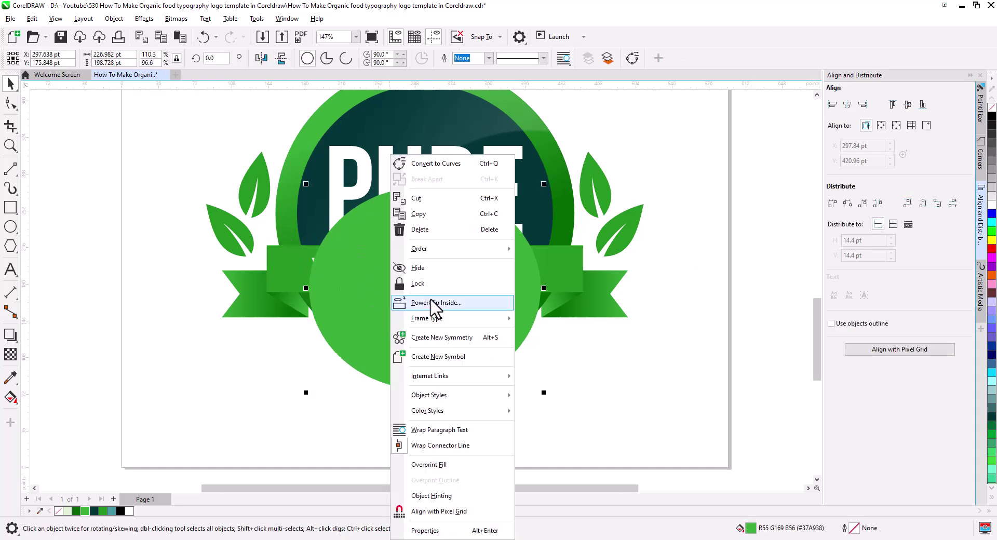
pyautogui.moveTo(465, 249)
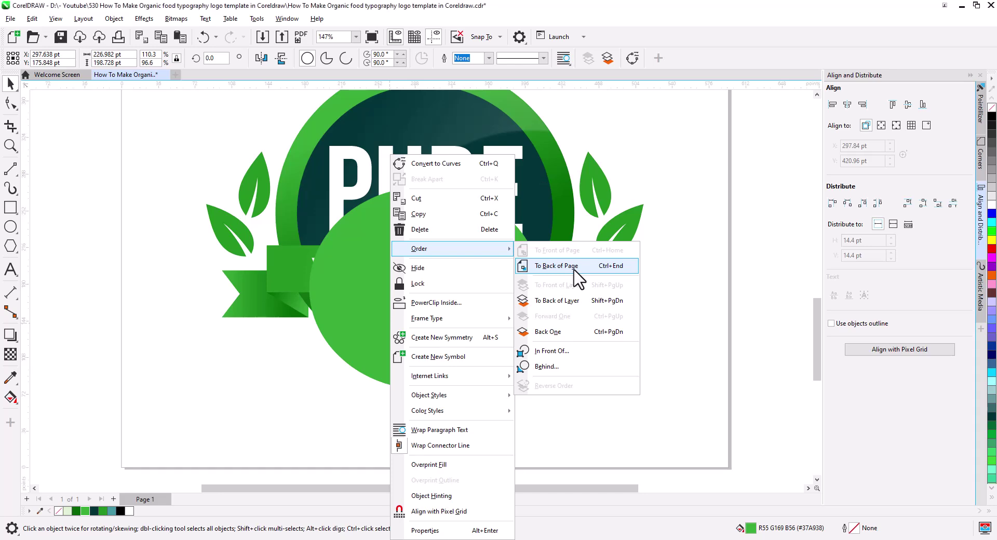
pyautogui.click(573, 271)
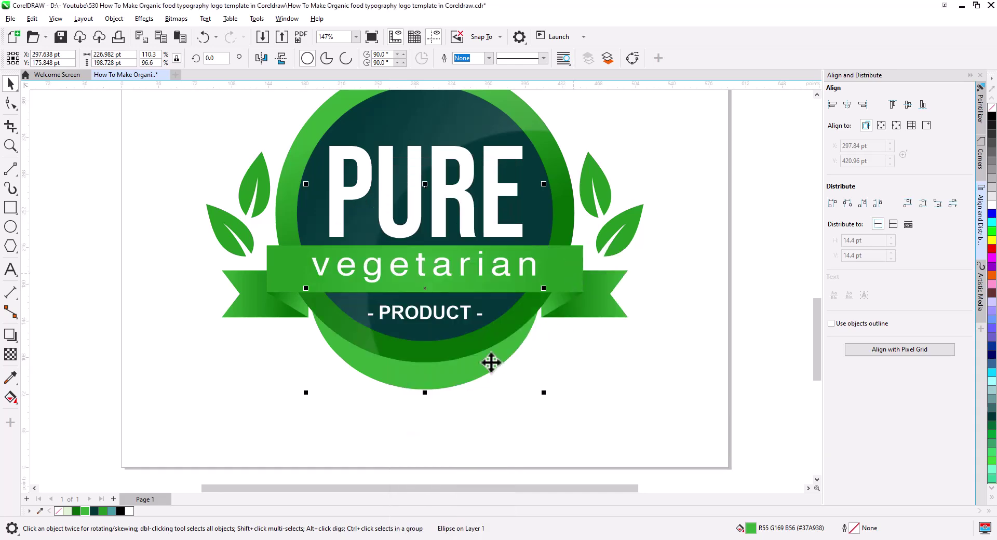
# Apply a Gaussian Blur with a 127.6-pixel radius to the ellipse and shrink it to about 217 × 190 pt.
pyautogui.click(144, 18)
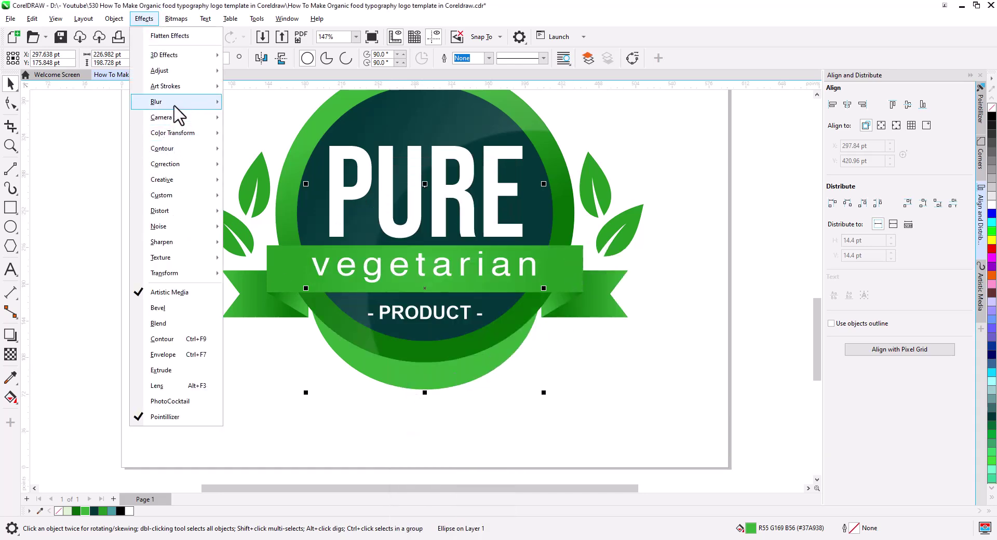
pyautogui.moveTo(176, 102)
pyautogui.click(281, 159)
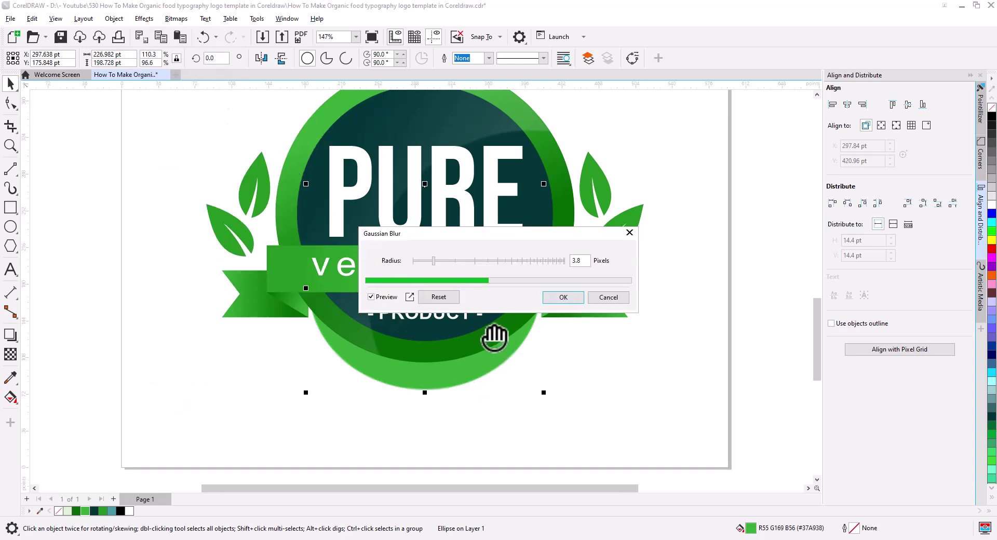
pyautogui.click(480, 260)
pyautogui.moveTo(512, 259); pyautogui.dragTo(539, 258)
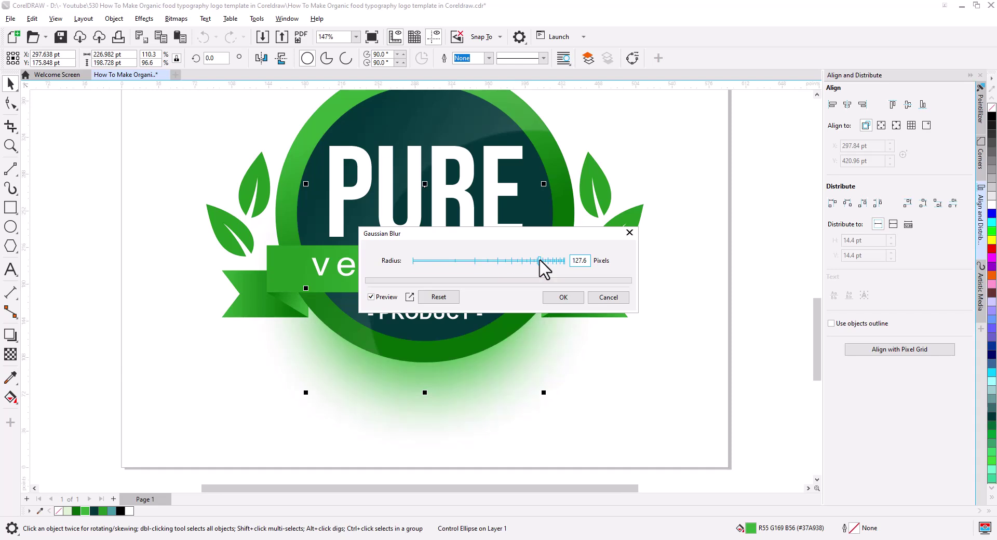
pyautogui.click(560, 298)
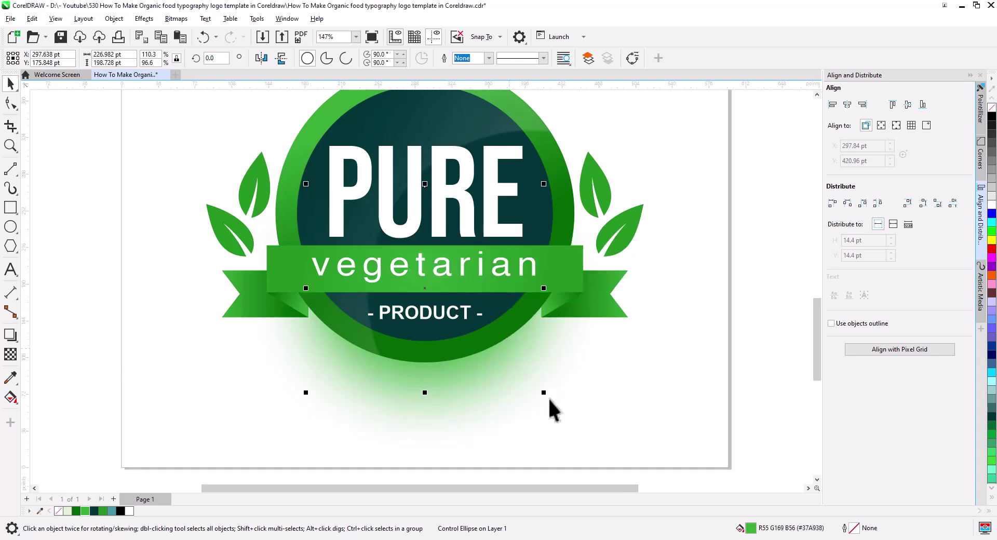
pyautogui.moveTo(547, 397); pyautogui.dragTo(541, 392)
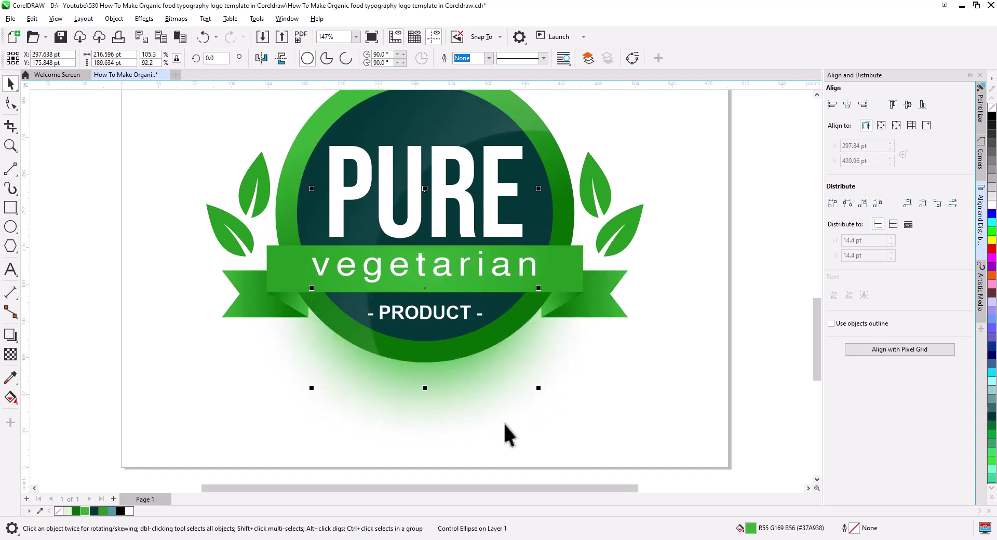
pyautogui.click(544, 419)
# Draw a background square about 565 pt wide around the logo, filled with pale green and placed behind the artwork.
pyautogui.scroll(-3, 508, 429)
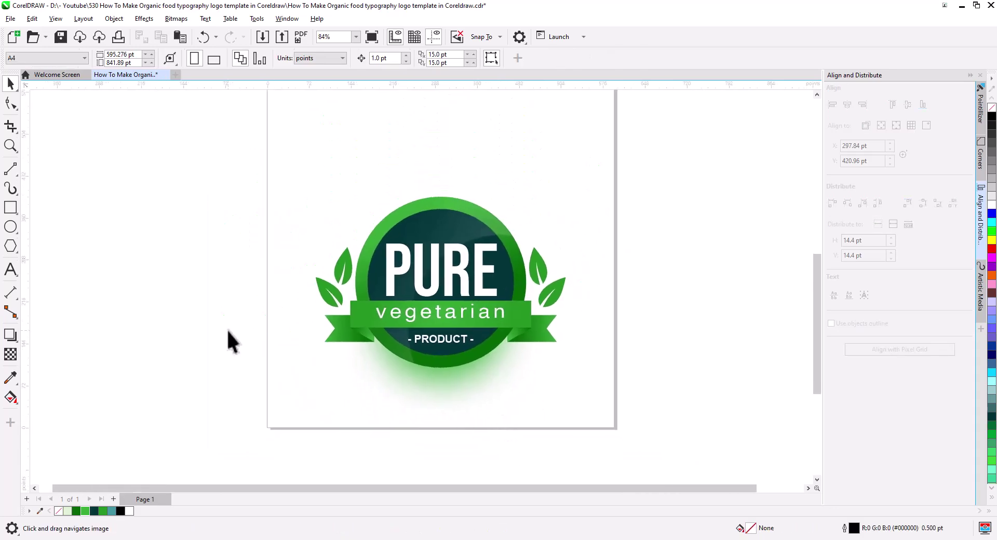
pyautogui.click(10, 208)
pyautogui.moveTo(270, 158); pyautogui.dragTo(560, 413)
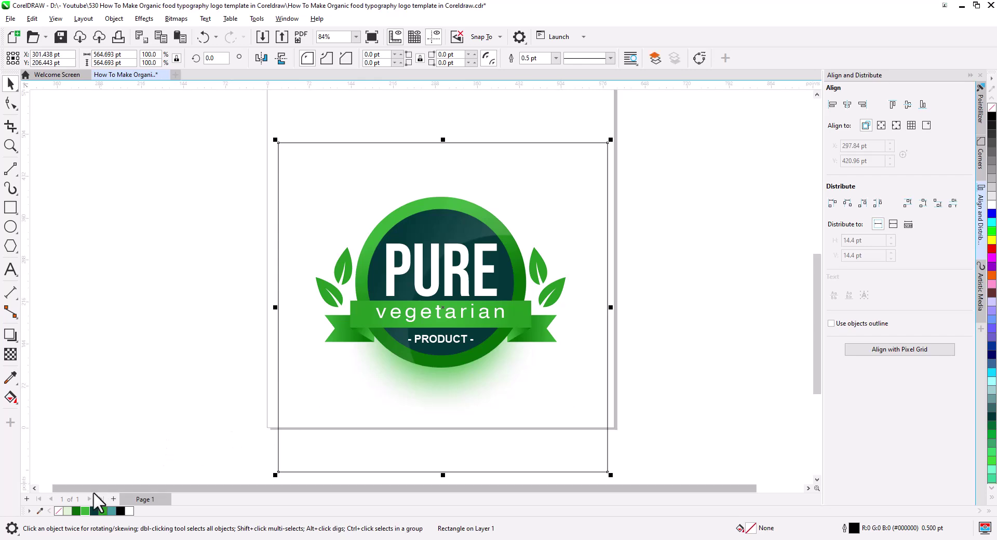
pyautogui.press('Escape')
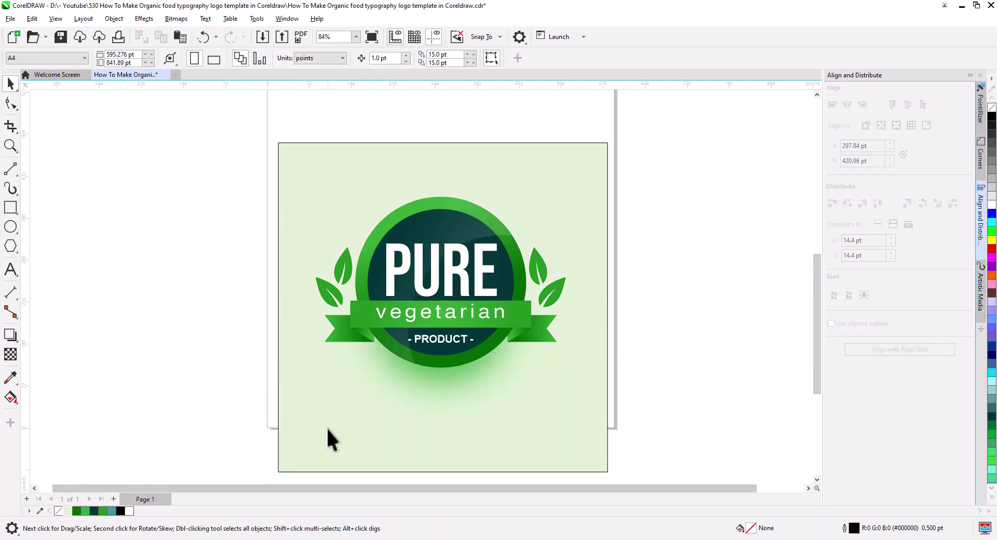
# Shorten the pale green background by raising its bottom edge to just below the page edge.
pyautogui.click(456, 470)
pyautogui.moveTo(443, 471); pyautogui.dragTo(443, 436)
pyautogui.click(680, 377)
pyautogui.scroll(3, 503, 340)
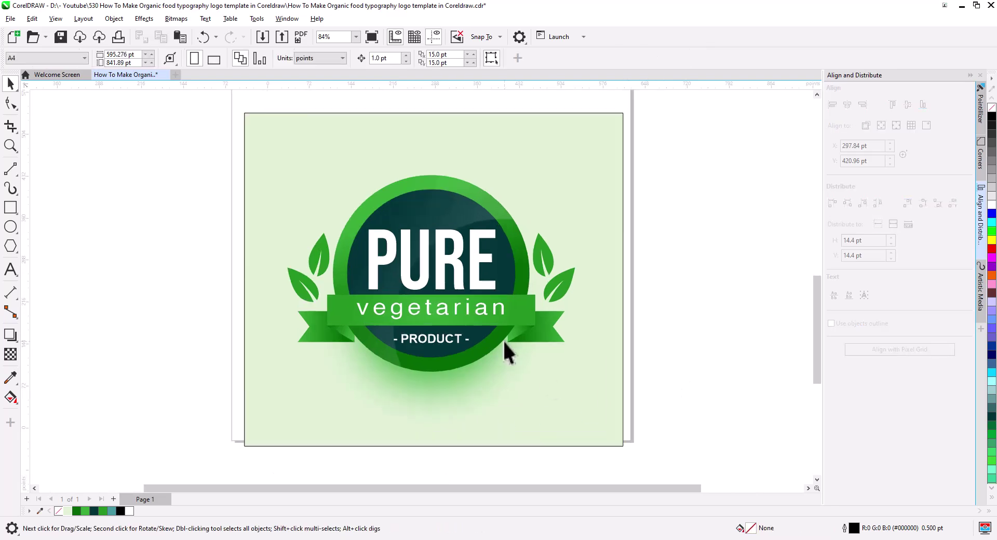
pyautogui.moveTo(516, 356); pyautogui.dragTo(550, 379)
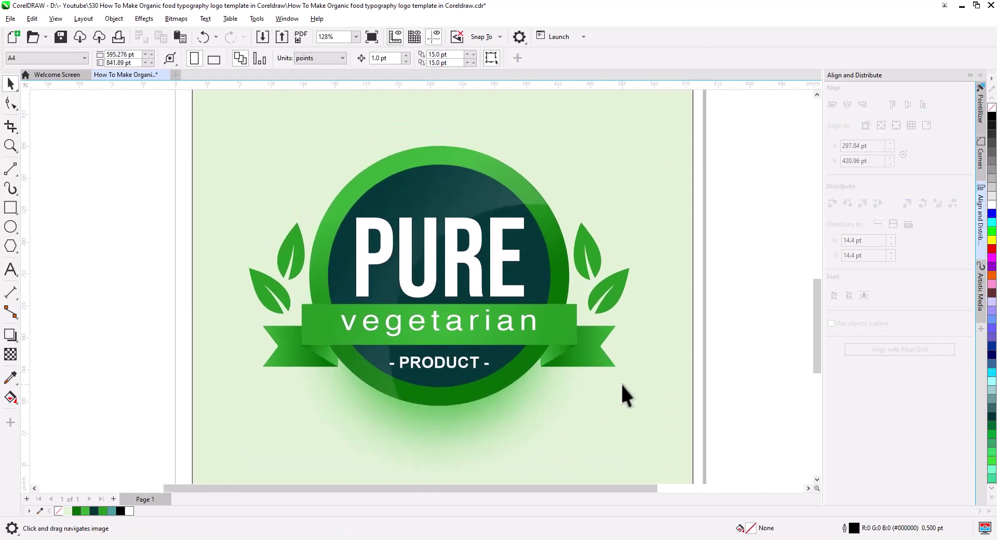